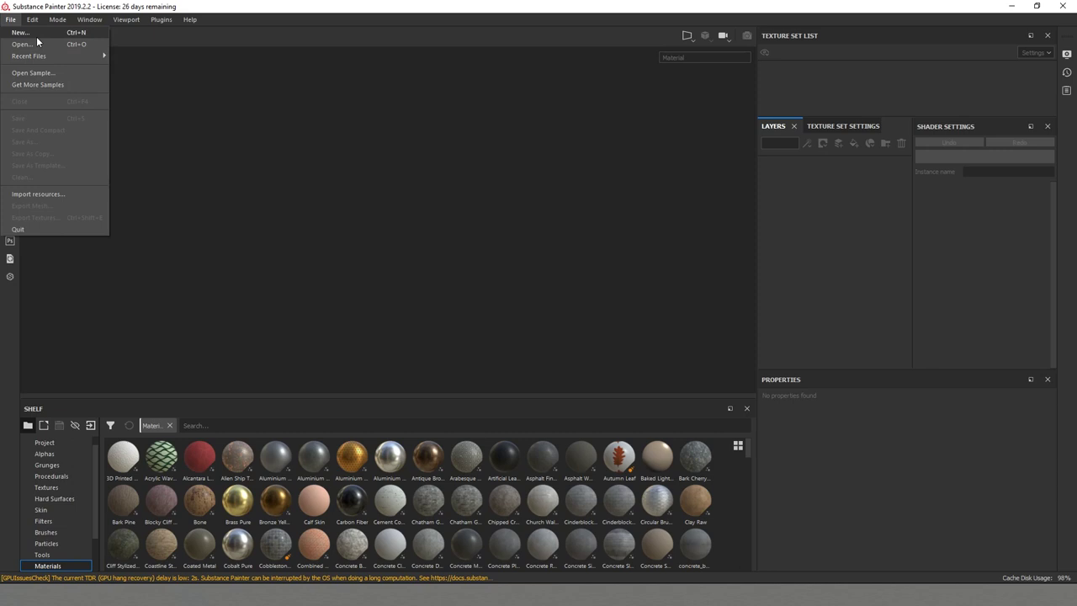
- Create a new project from the Unreal Engine 4 template with the WoodenElements_01_LPs.FBX mesh and a document resolution of 2048
{"action": "left_click", "coordinate": [37, 34]}
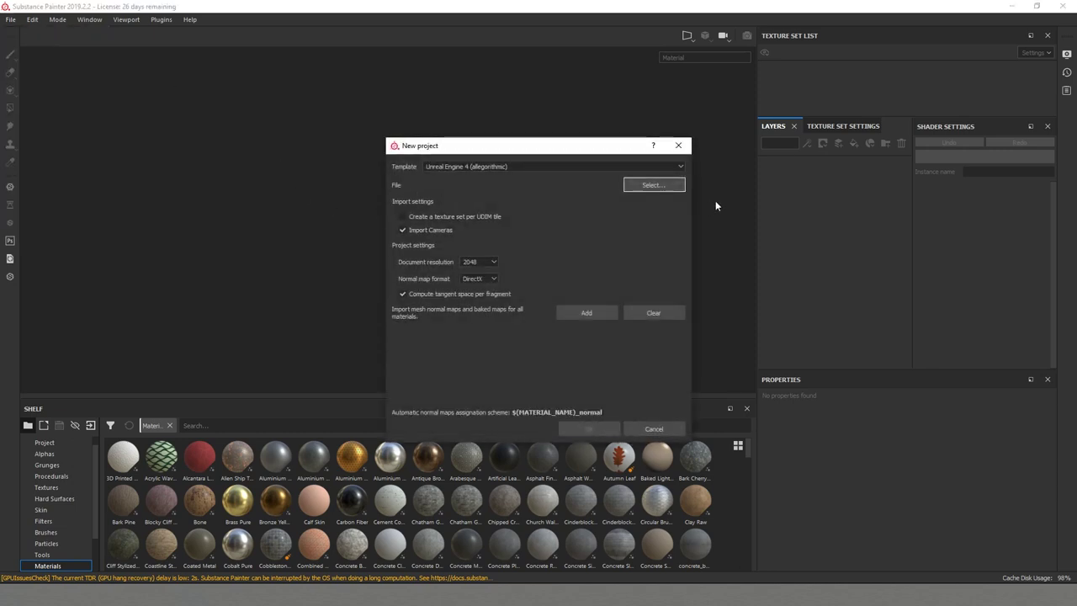
{"action": "left_click", "coordinate": [655, 185]}
{"action": "double_click", "coordinate": [539, 244]}
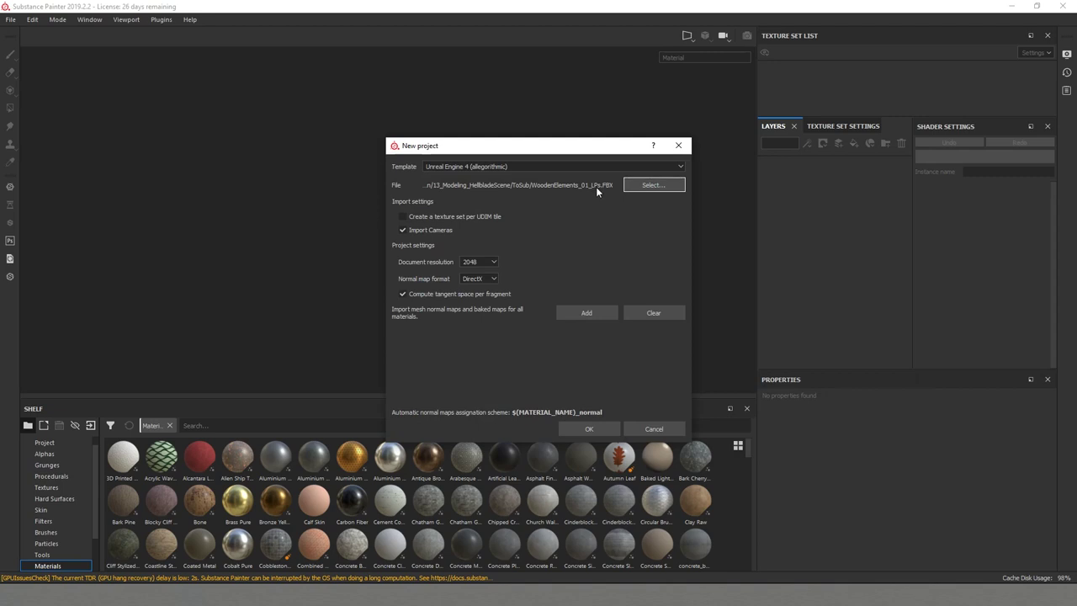
{"action": "left_click", "coordinate": [470, 263]}
{"action": "left_click", "coordinate": [589, 431]}
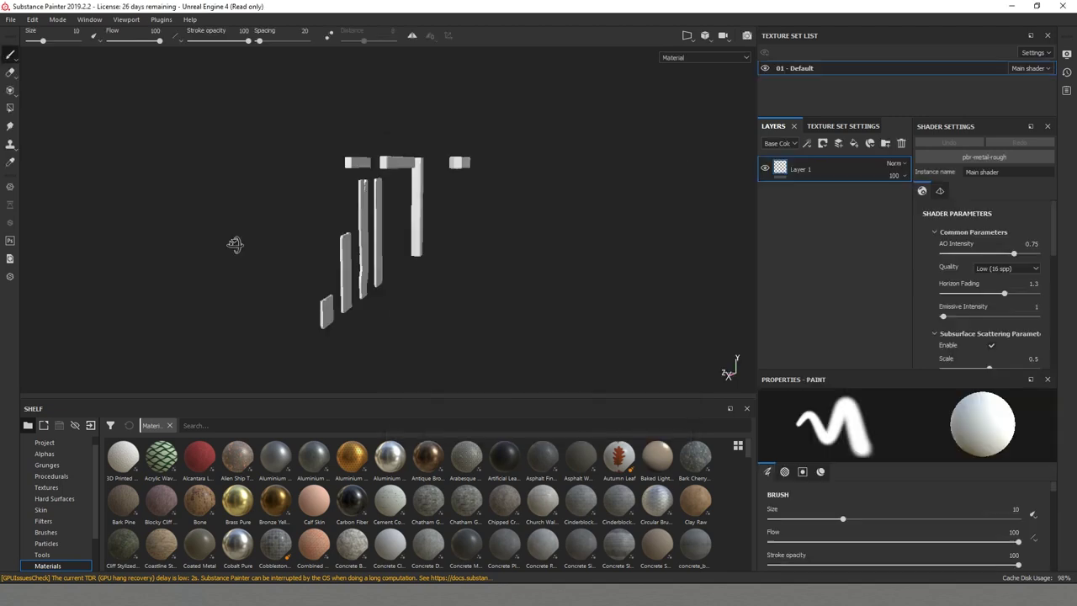
- Open the mesh map baking settings and load WoodenElements_01_HPs as the high definition mesh
{"action": "left_click_drag", "start_coordinate": [236, 245], "coordinate": [538, 271], "text": "alt"}
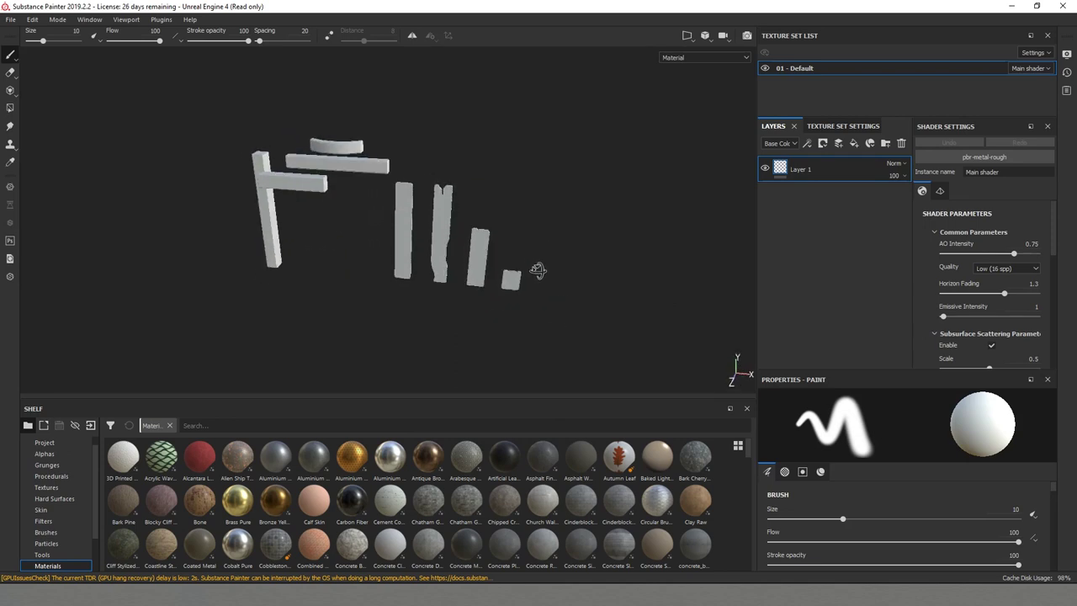
{"action": "middle_click_drag", "start_coordinate": [536, 230], "coordinate": [565, 246], "text": "alt"}
{"action": "left_click", "coordinate": [843, 128]}
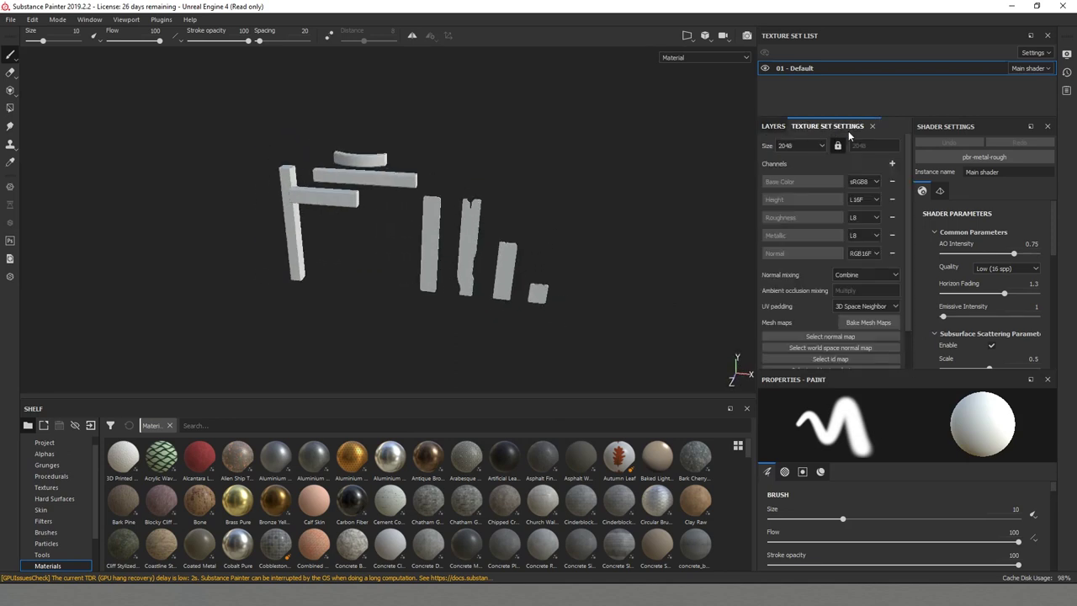
{"action": "left_click", "coordinate": [869, 324]}
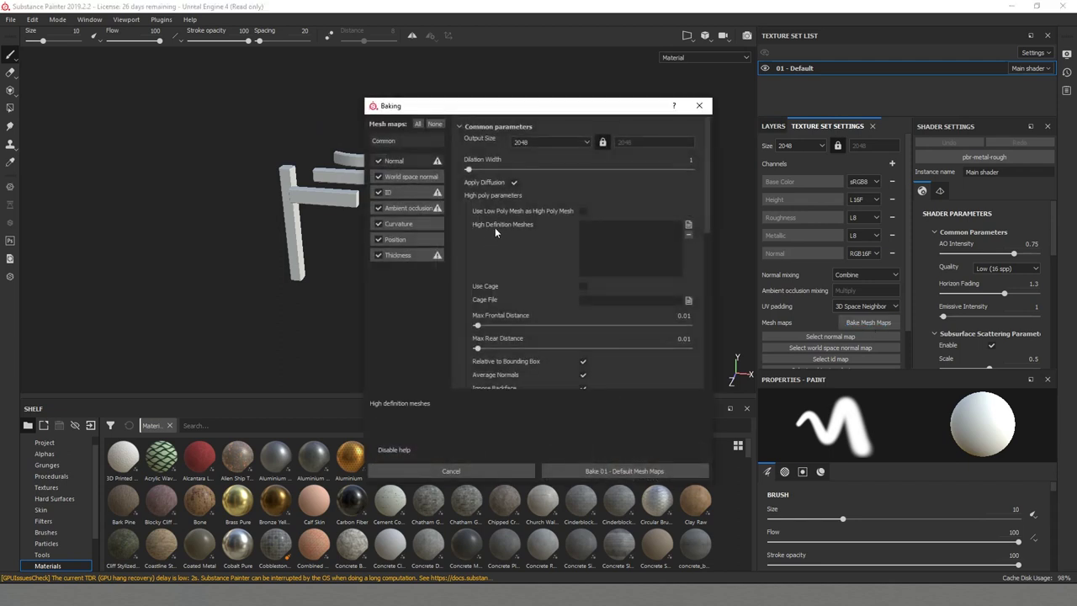
{"action": "left_click", "coordinate": [689, 225]}
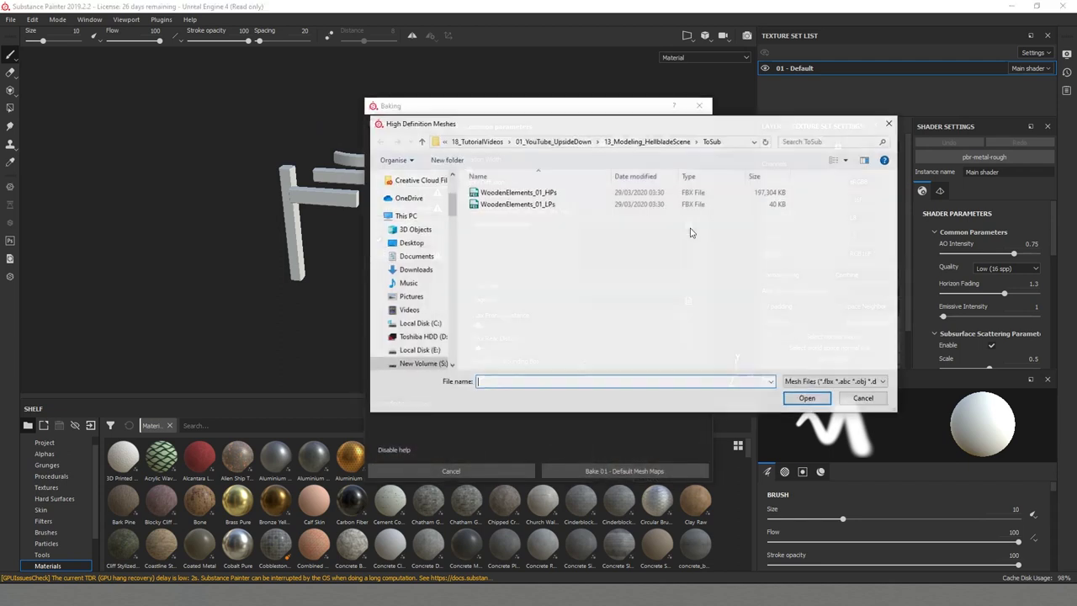
{"action": "double_click", "coordinate": [522, 193]}
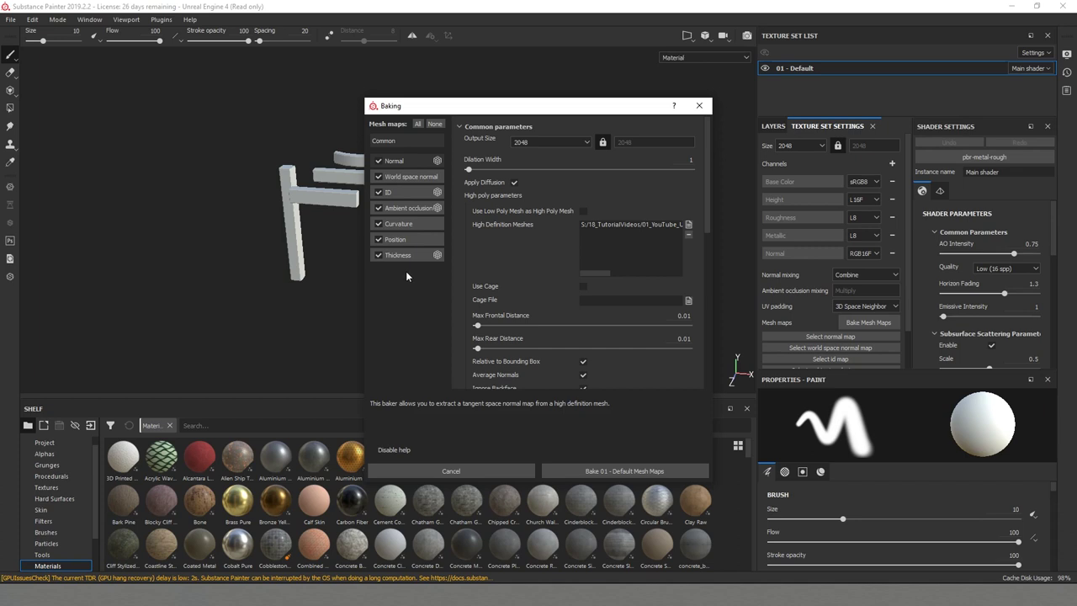
- Exclude Thickness from the mesh maps and bake the remaining maps for the 01 - Default texture set
{"action": "left_click", "coordinate": [378, 255]}
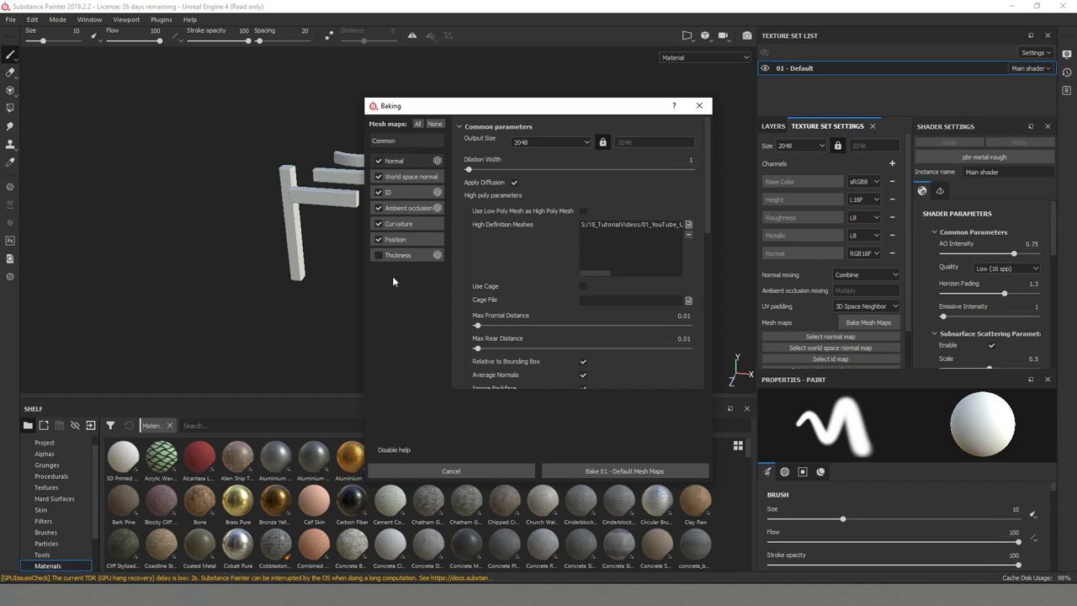
{"action": "left_click", "coordinate": [625, 470]}
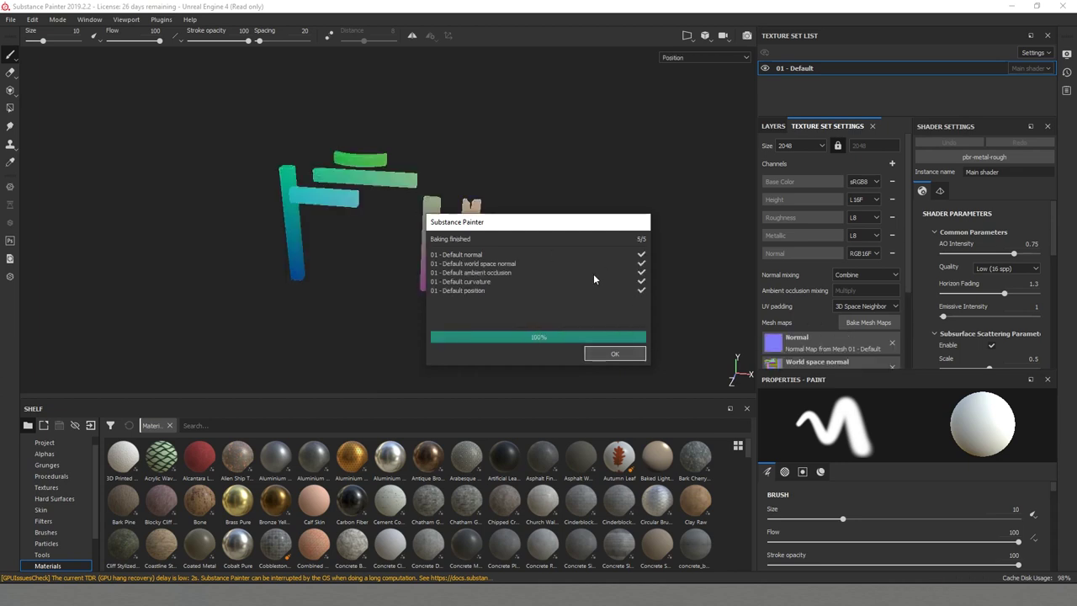
{"action": "left_click", "coordinate": [613, 354]}
- Examine the baked wood grain and edge detail on the beams and planks from several angles
{"action": "left_click_drag", "start_coordinate": [419, 303], "coordinate": [424, 278], "text": "alt"}
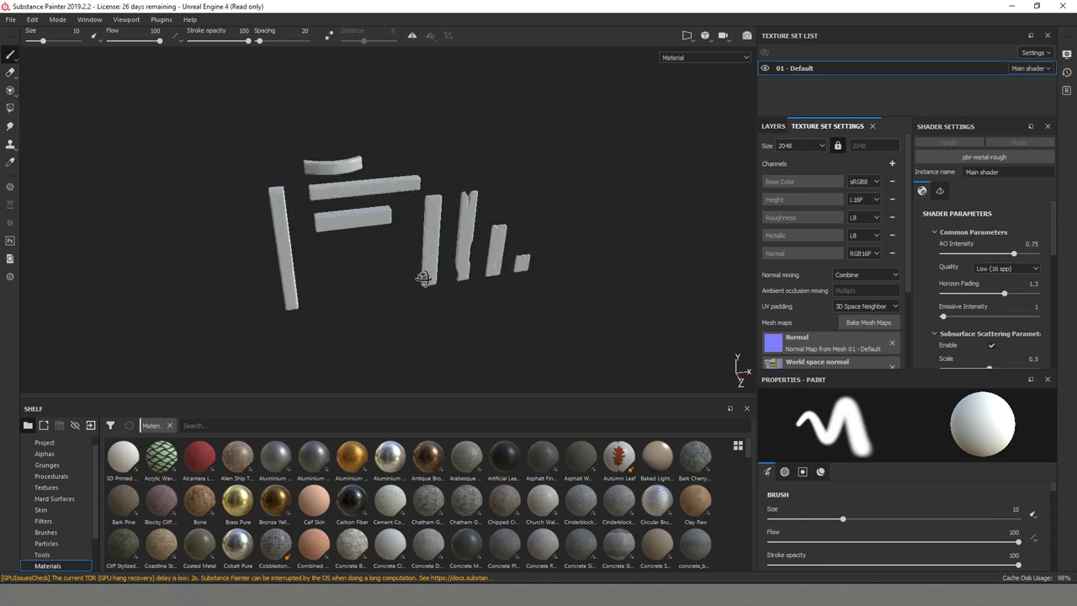
{"action": "middle_click_drag", "start_coordinate": [423, 277], "coordinate": [469, 272], "text": "alt"}
{"action": "scroll", "coordinate": [469, 272], "scroll_direction": "up", "scroll_amount": 5}
{"action": "left_click_drag", "start_coordinate": [358, 250], "coordinate": [348, 243], "text": "alt"}
{"action": "middle_click_drag", "start_coordinate": [348, 243], "coordinate": [390, 265], "text": "alt"}
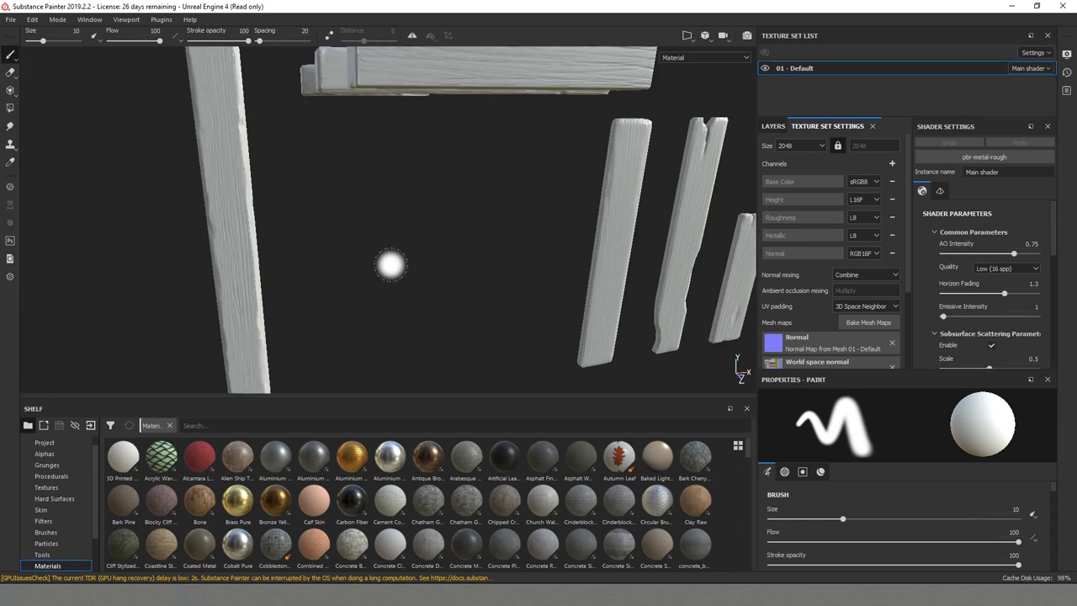
{"action": "mouse_move", "coordinate": [390, 265]}
{"action": "left_mouse_down", "text": "alt"}
{"action": "mouse_move", "coordinate": [361, 247]}
{"action": "mouse_move", "coordinate": [411, 289]}
{"action": "mouse_move", "coordinate": [438, 284]}
{"action": "mouse_move", "coordinate": [426, 315]}
{"action": "mouse_move", "coordinate": [378, 277]}
{"action": "mouse_move", "coordinate": [321, 289]}
{"action": "left_mouse_up", "text": "alt"}
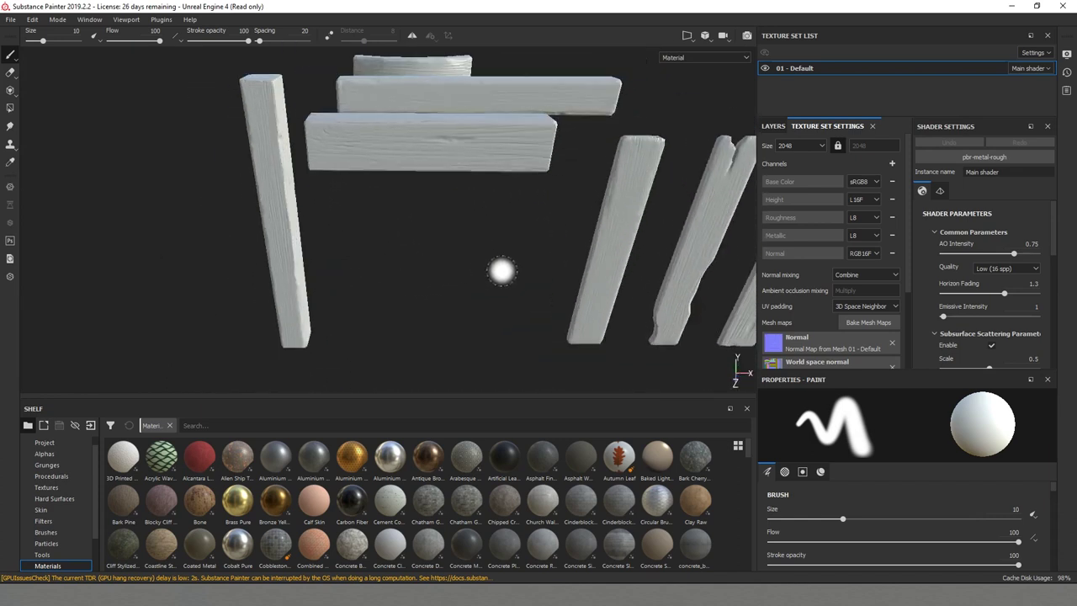
{"action": "mouse_move", "coordinate": [502, 270]}
{"action": "left_mouse_down", "text": "alt"}
{"action": "mouse_move", "coordinate": [440, 279]}
{"action": "mouse_move", "coordinate": [361, 250]}
{"action": "mouse_move", "coordinate": [233, 266]}
{"action": "mouse_move", "coordinate": [351, 286]}
{"action": "mouse_move", "coordinate": [446, 277]}
{"action": "mouse_move", "coordinate": [432, 240]}
{"action": "mouse_move", "coordinate": [227, 279]}
{"action": "mouse_move", "coordinate": [247, 216]}
{"action": "mouse_move", "coordinate": [496, 267]}
{"action": "mouse_move", "coordinate": [564, 210]}
{"action": "mouse_move", "coordinate": [332, 260]}
{"action": "mouse_move", "coordinate": [344, 205]}
{"action": "mouse_move", "coordinate": [371, 265]}
{"action": "mouse_move", "coordinate": [325, 281]}
{"action": "mouse_move", "coordinate": [568, 207]}
{"action": "mouse_move", "coordinate": [385, 194]}
{"action": "mouse_move", "coordinate": [363, 284]}
{"action": "mouse_move", "coordinate": [219, 281]}
{"action": "mouse_move", "coordinate": [241, 221]}
{"action": "mouse_move", "coordinate": [204, 207]}
{"action": "mouse_move", "coordinate": [207, 193]}
{"action": "mouse_move", "coordinate": [228, 241]}
{"action": "mouse_move", "coordinate": [407, 283]}
{"action": "mouse_move", "coordinate": [469, 241]}
{"action": "left_mouse_up", "text": "alt"}
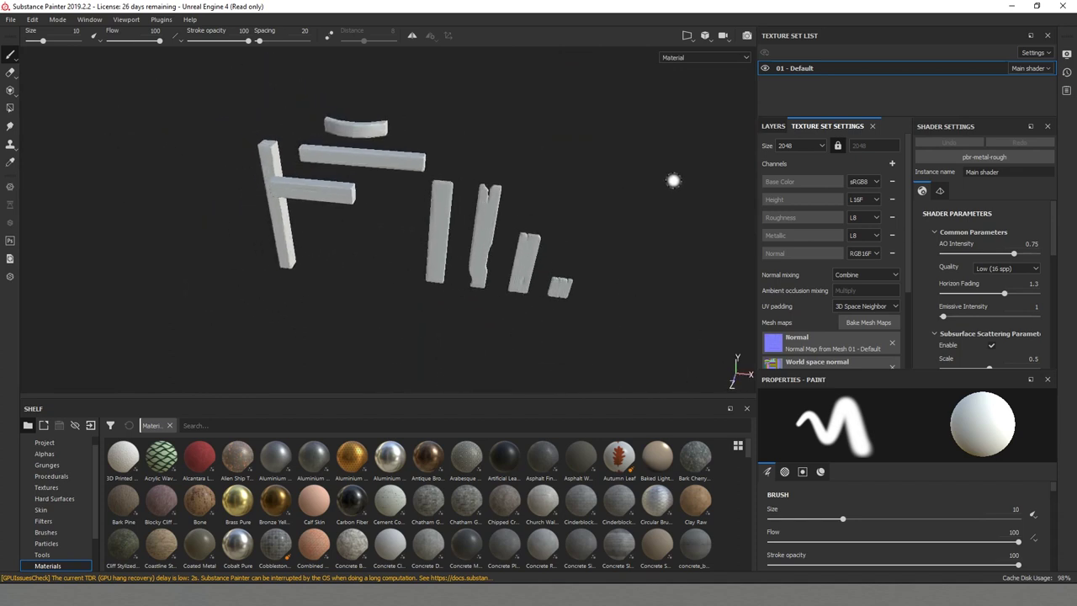
- Delete the empty paint layer and add a fill layer in its place
{"action": "left_click", "coordinate": [772, 126]}
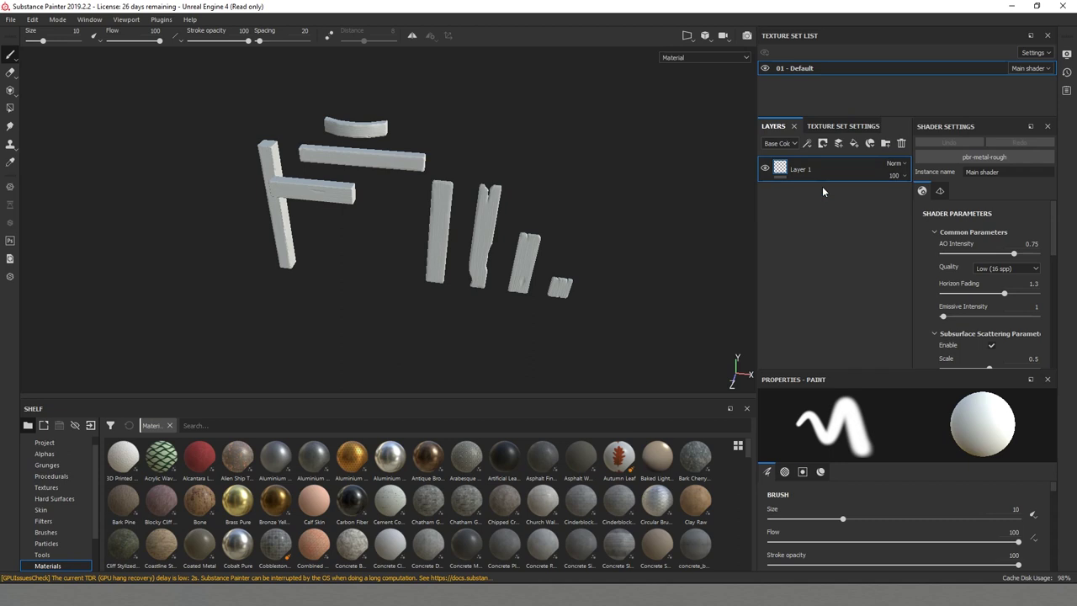
{"action": "key", "text": "Delete"}
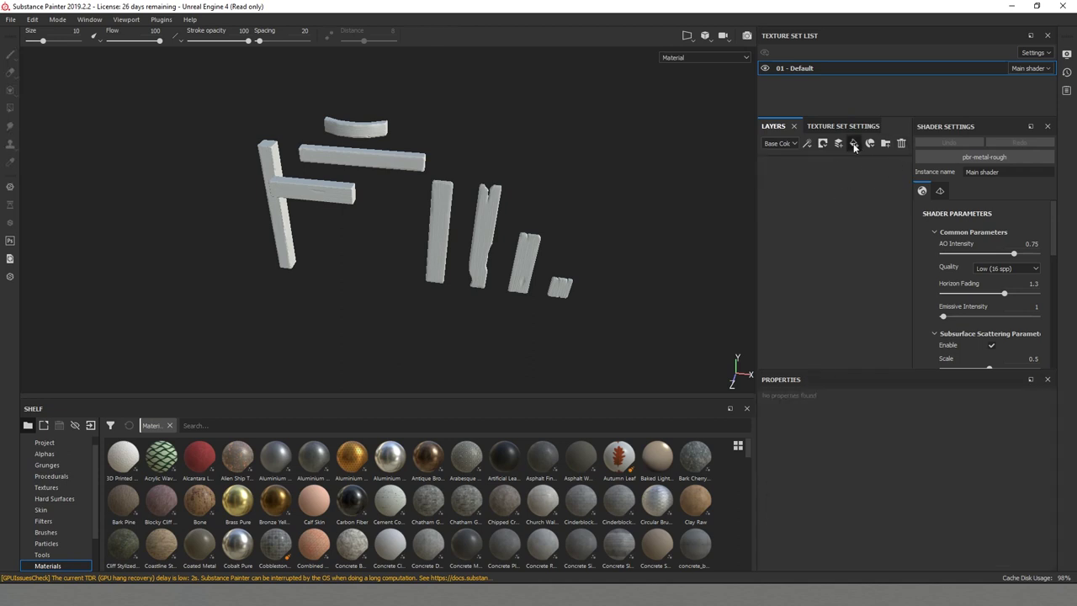
{"action": "left_click", "coordinate": [854, 144]}
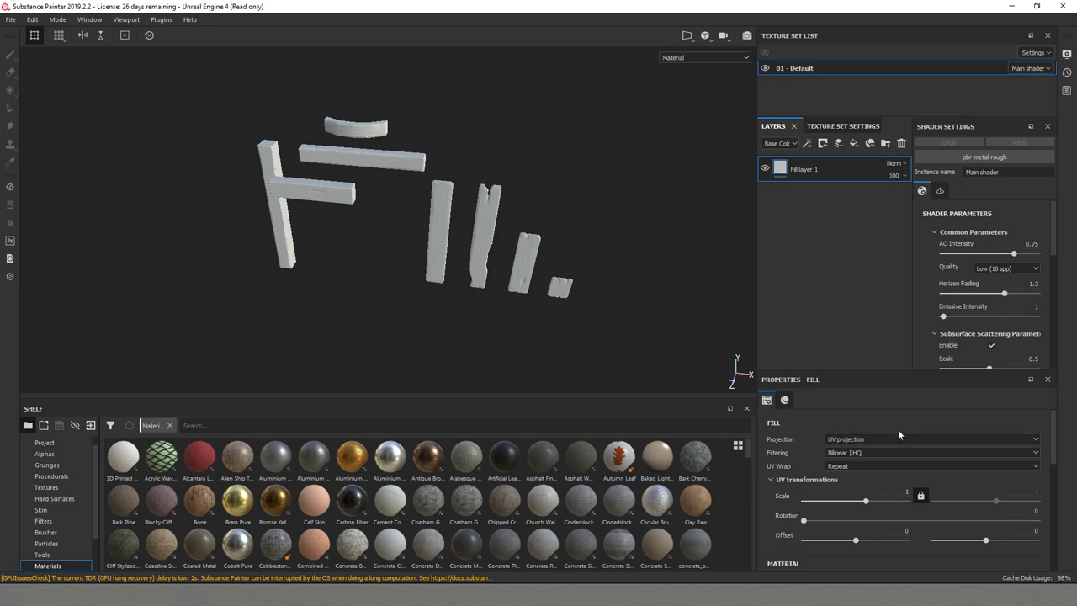
- Set the fill layer's base color to a dark, muted brown
{"action": "scroll", "coordinate": [817, 428], "scroll_direction": "down", "scroll_amount": 4}
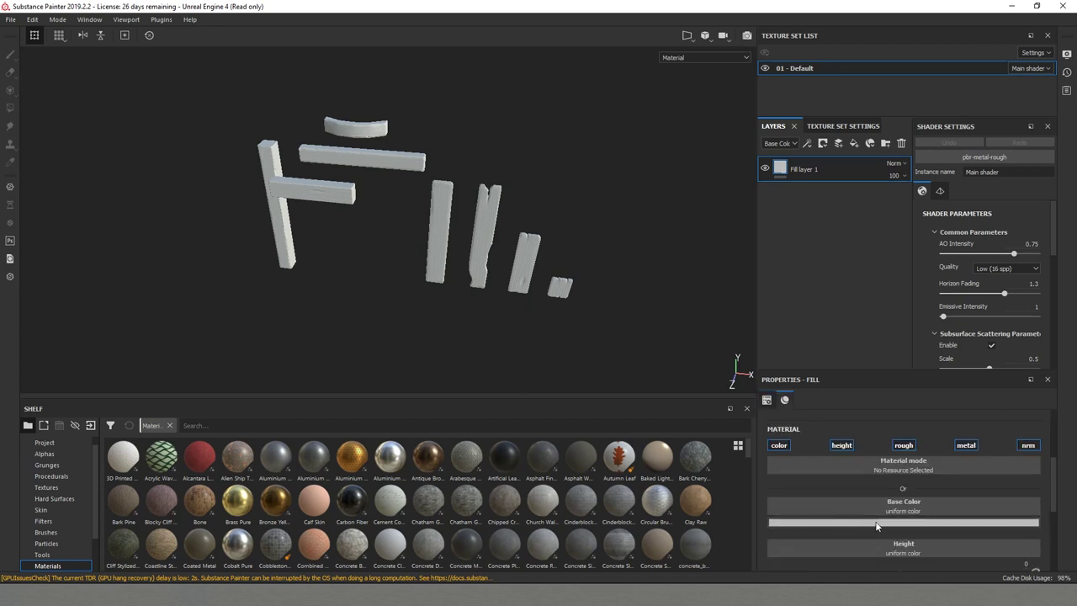
{"action": "left_click", "coordinate": [877, 523]}
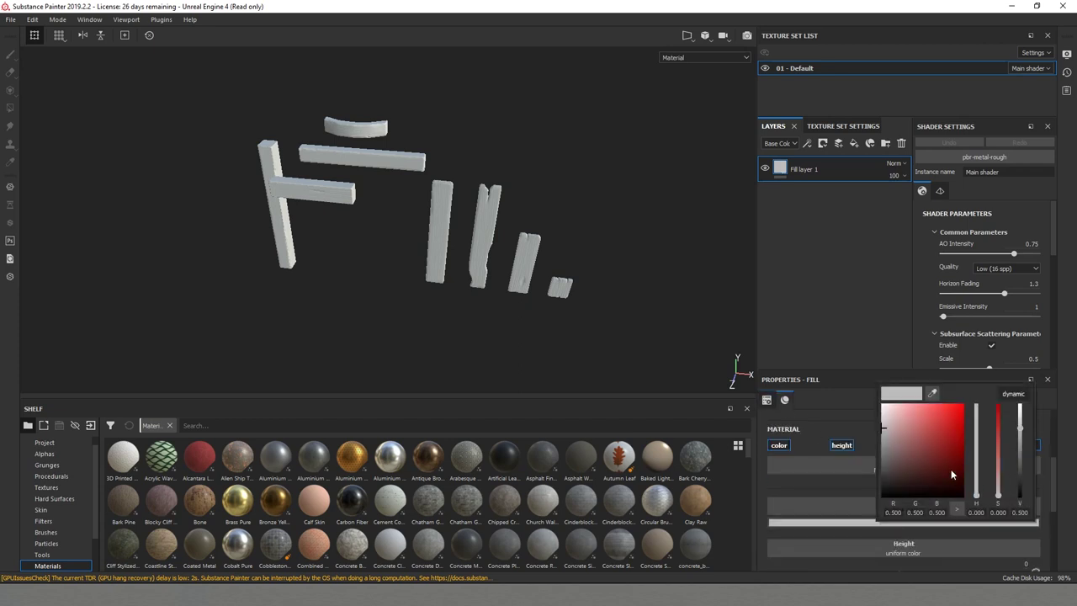
{"action": "left_click", "coordinate": [924, 456]}
{"action": "left_click_drag", "start_coordinate": [922, 460], "coordinate": [906, 465]}
{"action": "mouse_move", "coordinate": [977, 497]}
{"action": "left_mouse_down"}
{"action": "mouse_move", "coordinate": [977, 484]}
{"action": "mouse_move", "coordinate": [977, 494]}
{"action": "left_mouse_up"}
{"action": "left_click_drag", "start_coordinate": [913, 455], "coordinate": [914, 467]}
- Desaturate the fill layer's base color to a dark grey-brown
{"action": "left_click_drag", "start_coordinate": [390, 261], "coordinate": [446, 226], "text": "alt"}
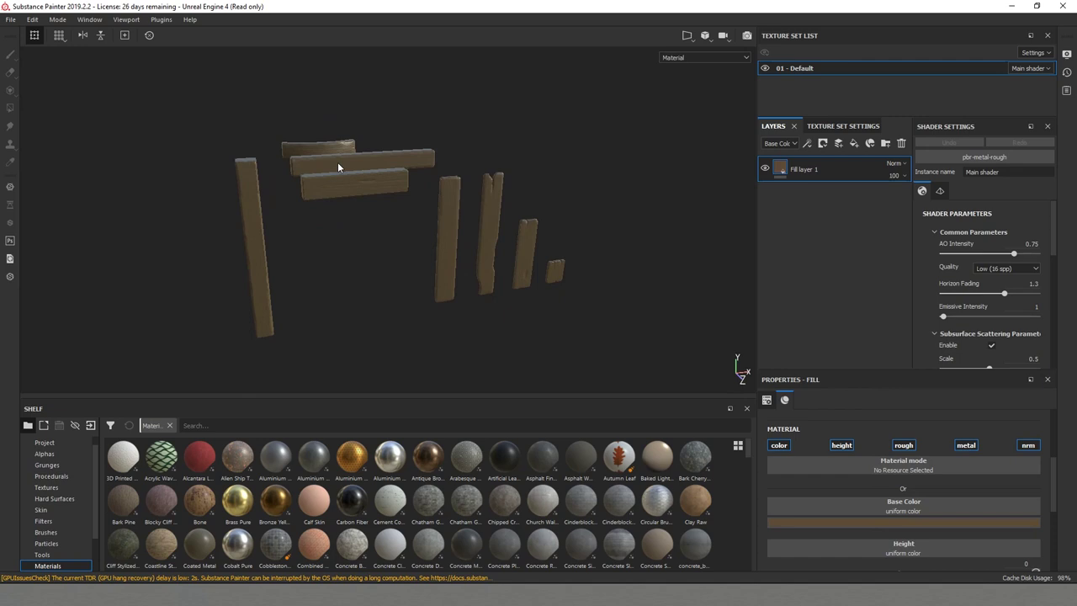
{"action": "scroll", "coordinate": [354, 199], "scroll_direction": "up", "scroll_amount": 5}
{"action": "left_click_drag", "start_coordinate": [370, 230], "coordinate": [475, 236], "text": "alt"}
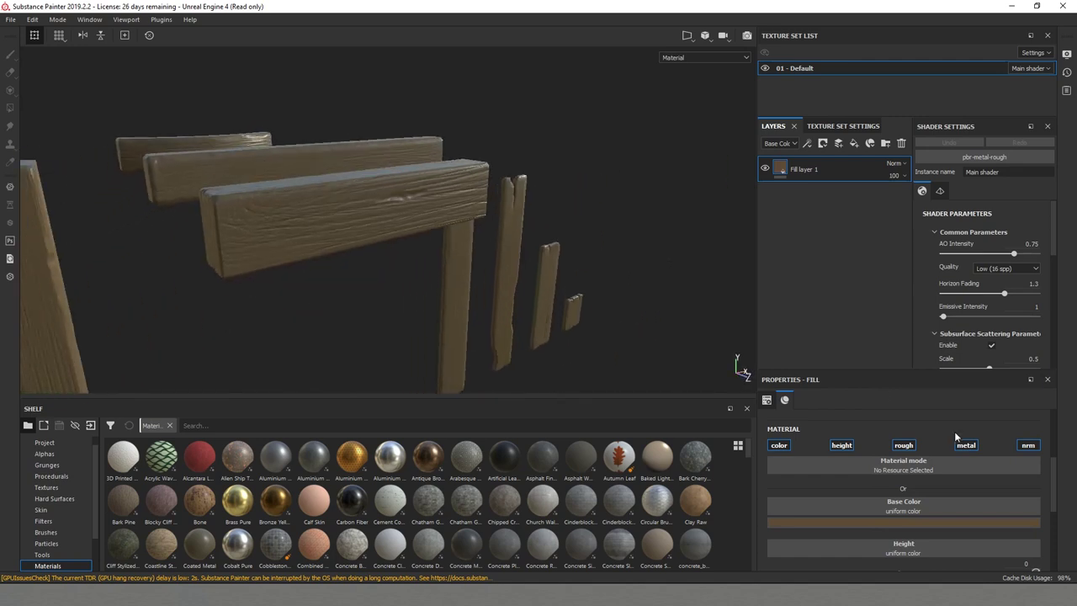
{"action": "left_click", "coordinate": [901, 521]}
{"action": "left_click_drag", "start_coordinate": [926, 465], "coordinate": [910, 462]}
{"action": "left_click_drag", "start_coordinate": [378, 278], "coordinate": [442, 244], "text": "alt"}
{"action": "left_click", "coordinate": [903, 523]}
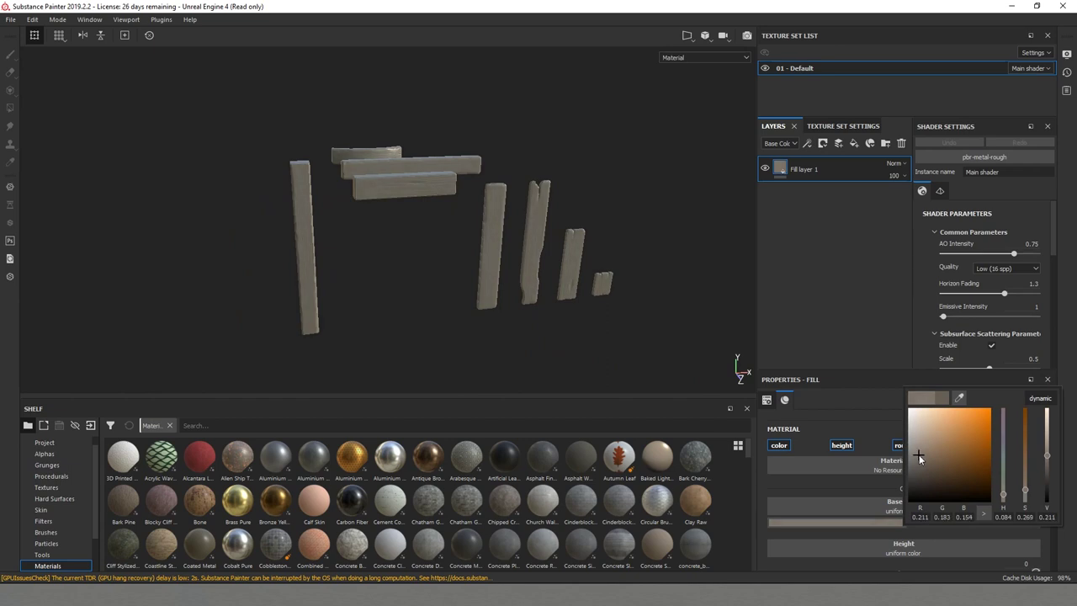
{"action": "left_click_drag", "start_coordinate": [918, 457], "coordinate": [915, 467]}
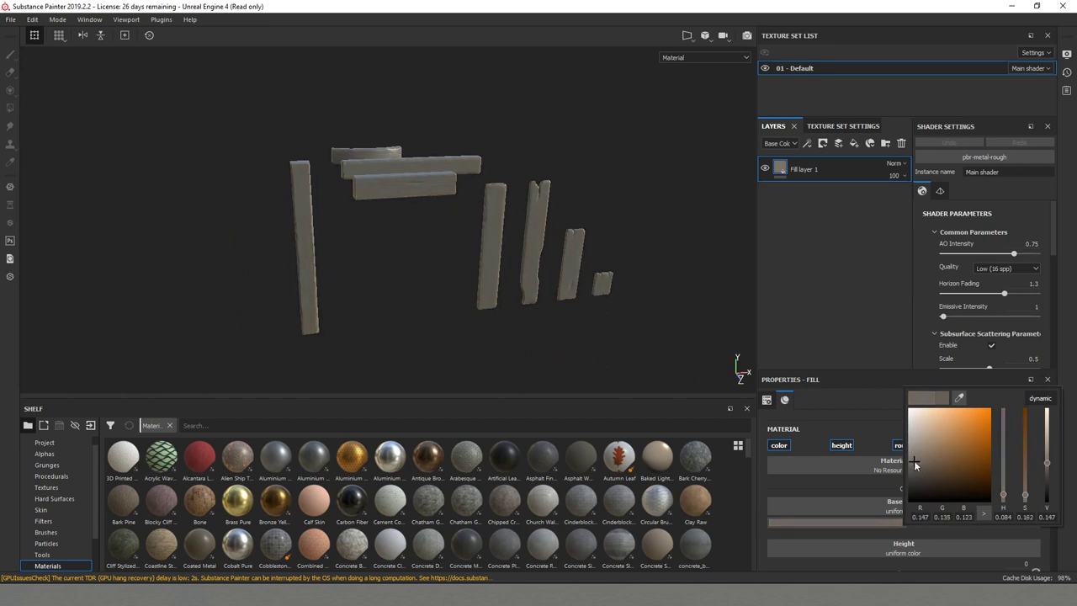
- Set the grey-brown fill layer's roughness to 0.9
{"action": "left_click_drag", "start_coordinate": [484, 250], "coordinate": [588, 298], "text": "alt"}
{"action": "scroll", "coordinate": [506, 282], "scroll_direction": "up", "scroll_amount": 5}
{"action": "scroll", "coordinate": [588, 293], "scroll_direction": "down", "scroll_amount": 8}
{"action": "mouse_move", "coordinate": [541, 272]}
{"action": "left_mouse_down", "text": "alt"}
{"action": "mouse_move", "coordinate": [637, 294]}
{"action": "mouse_move", "coordinate": [421, 291]}
{"action": "mouse_move", "coordinate": [497, 284]}
{"action": "mouse_move", "coordinate": [404, 275]}
{"action": "mouse_move", "coordinate": [616, 344]}
{"action": "mouse_move", "coordinate": [588, 280]}
{"action": "mouse_move", "coordinate": [540, 287]}
{"action": "left_mouse_up", "text": "alt"}
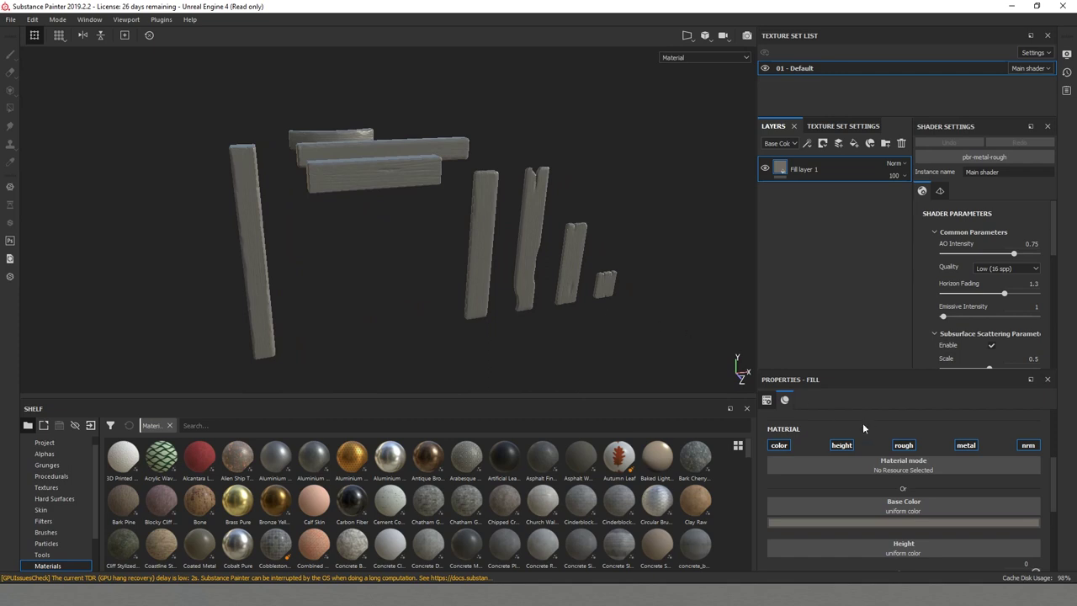
{"action": "scroll", "coordinate": [951, 490], "scroll_direction": "down", "scroll_amount": 2}
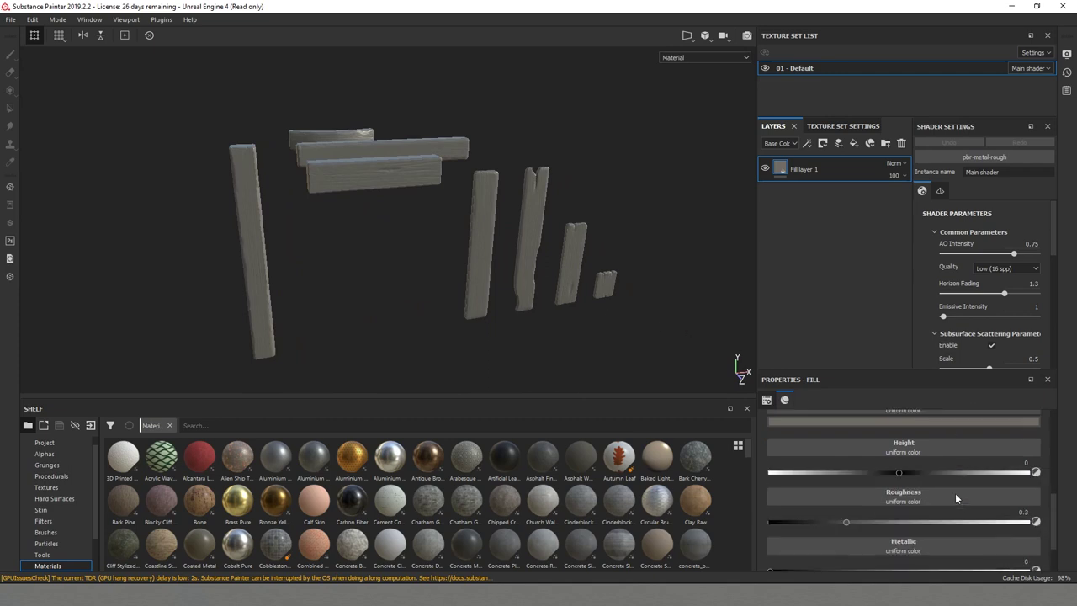
{"action": "left_click_drag", "start_coordinate": [1010, 522], "coordinate": [1046, 516]}
{"action": "left_click", "coordinate": [1018, 512]}
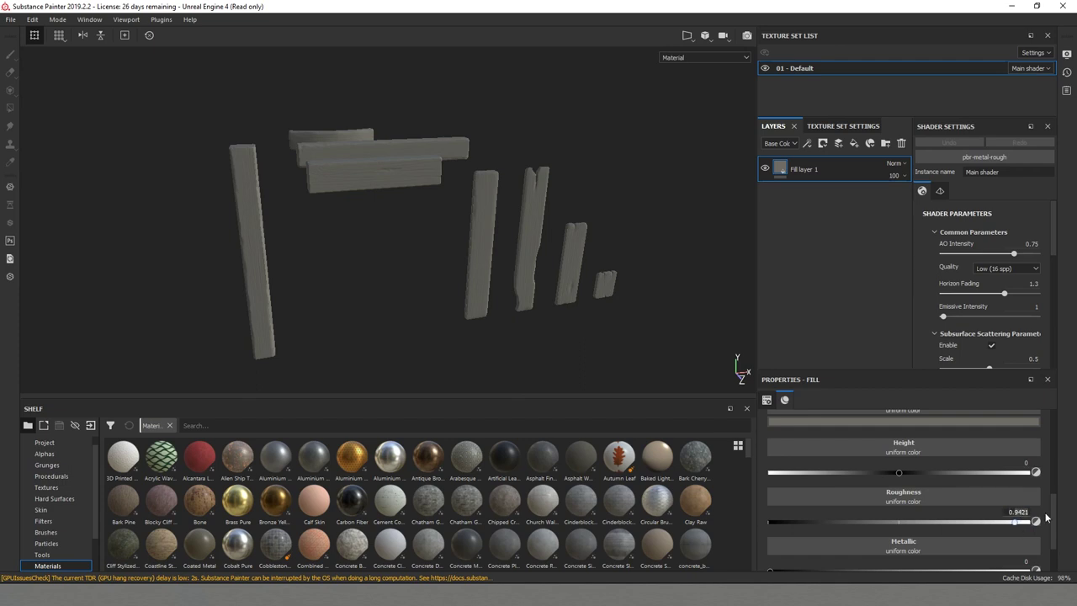
{"action": "type", "text": "2"}
- Add a second fill layer above the grey-brown one and set its base color to a muted yellowish tan
{"action": "left_click_drag", "start_coordinate": [402, 216], "coordinate": [493, 204], "text": "alt"}
{"action": "scroll", "coordinate": [493, 203], "scroll_direction": "up", "scroll_amount": 3}
{"action": "left_click_drag", "start_coordinate": [538, 307], "coordinate": [484, 318], "text": "alt"}
{"action": "scroll", "coordinate": [484, 318], "scroll_direction": "down", "scroll_amount": 5}
{"action": "middle_click_drag", "start_coordinate": [487, 319], "coordinate": [499, 301], "text": "alt"}
{"action": "left_click_drag", "start_coordinate": [498, 301], "coordinate": [476, 313], "text": "alt"}
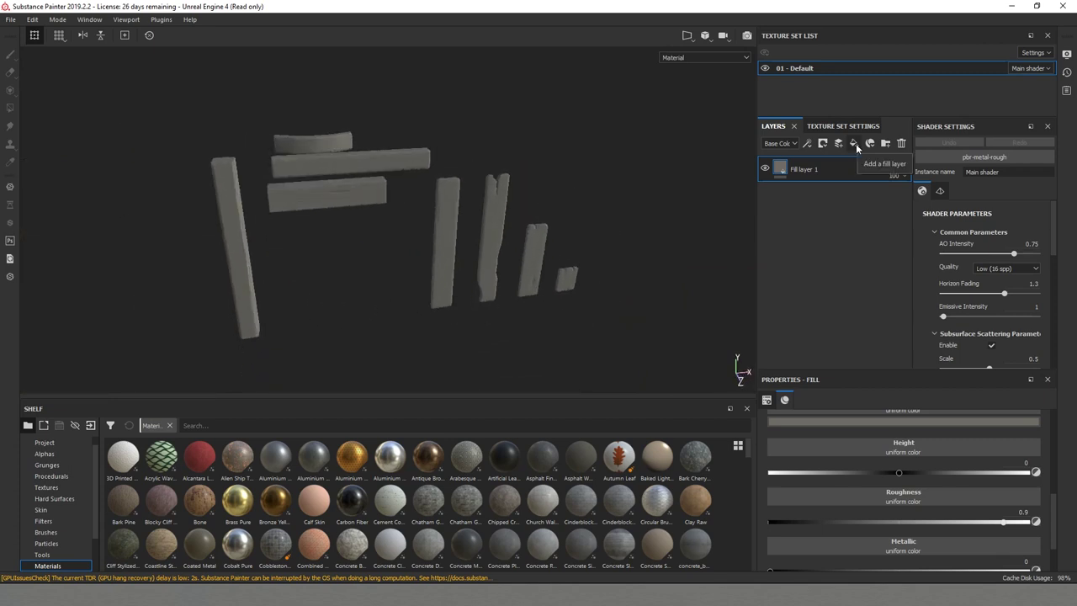
{"action": "left_click", "coordinate": [854, 143]}
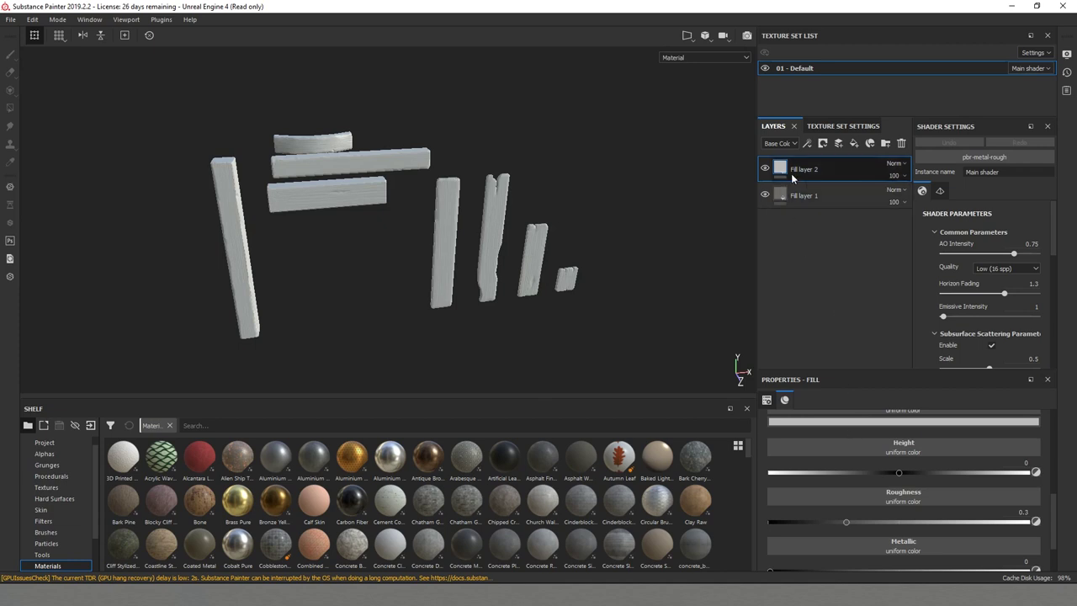
{"action": "left_click", "coordinate": [884, 421]}
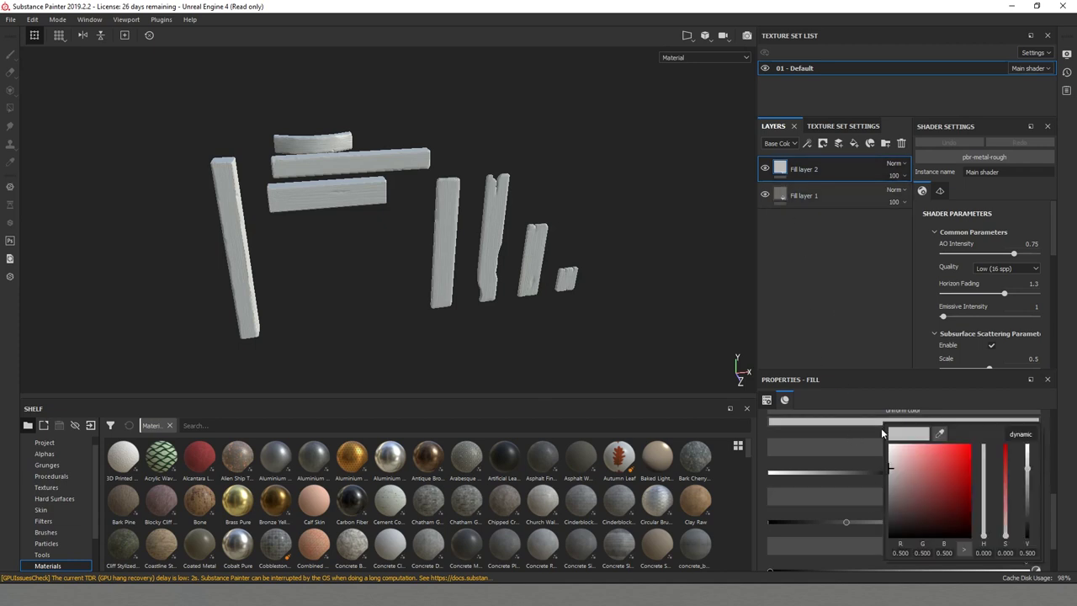
{"action": "left_click_drag", "start_coordinate": [984, 529], "coordinate": [984, 522]}
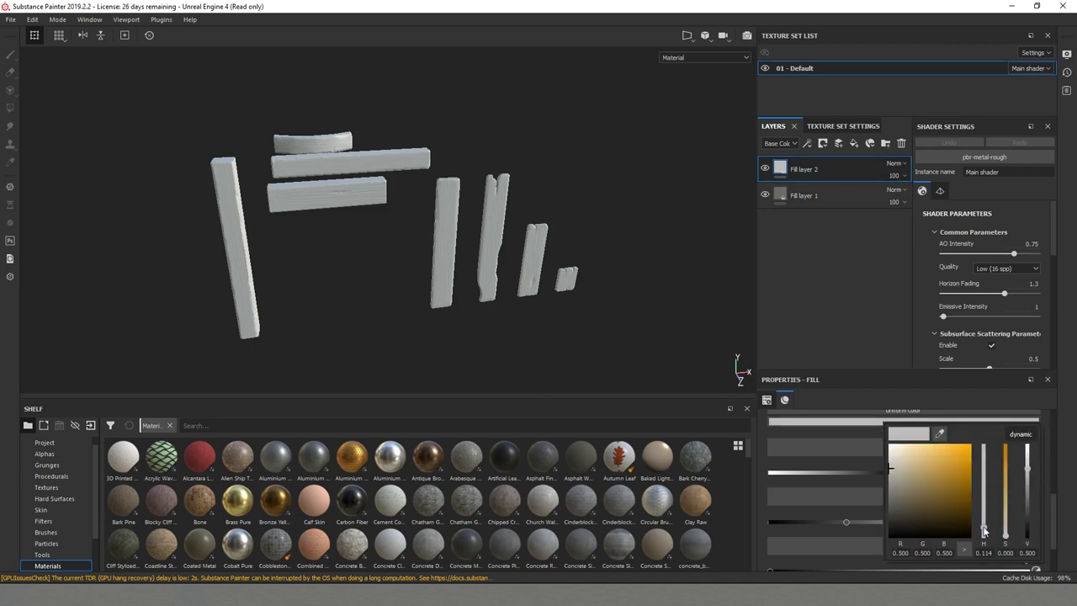
{"action": "left_click_drag", "start_coordinate": [902, 473], "coordinate": [914, 491]}
- Raise the roughness of the tan fill layer to about 0.84
{"action": "left_click_drag", "start_coordinate": [392, 279], "coordinate": [437, 269], "text": "alt"}
{"action": "scroll", "coordinate": [392, 198], "scroll_direction": "up", "scroll_amount": 3}
{"action": "middle_click_drag", "start_coordinate": [404, 227], "coordinate": [496, 337], "text": "alt"}
{"action": "scroll", "coordinate": [442, 274], "scroll_direction": "down", "scroll_amount": 3}
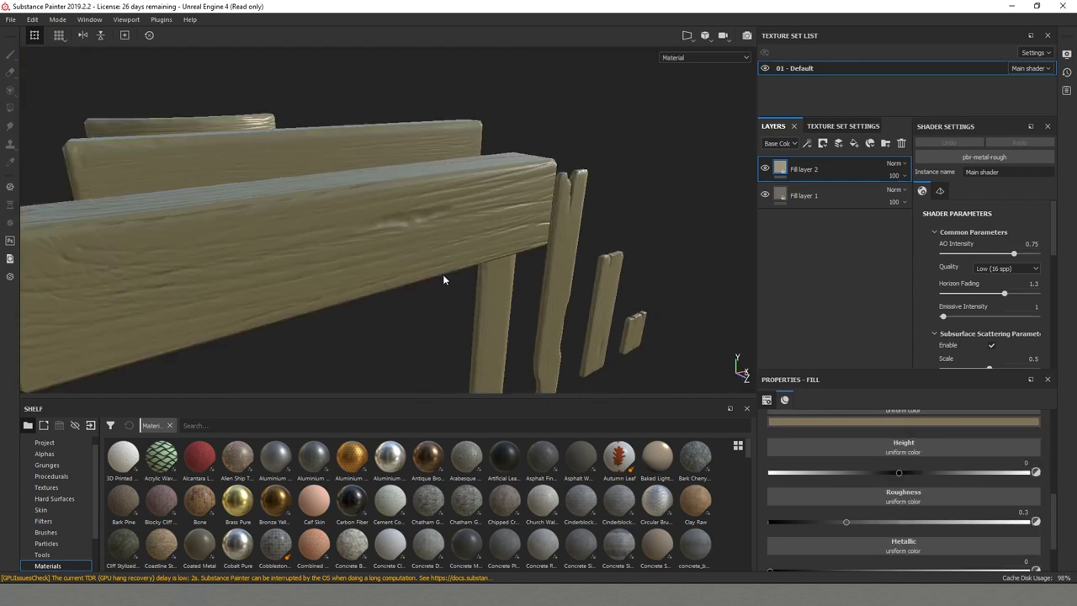
{"action": "middle_click_drag", "start_coordinate": [442, 274], "coordinate": [464, 229], "text": "alt"}
{"action": "left_click", "coordinate": [987, 523]}
{"action": "left_click_drag", "start_coordinate": [987, 522], "coordinate": [993, 526]}
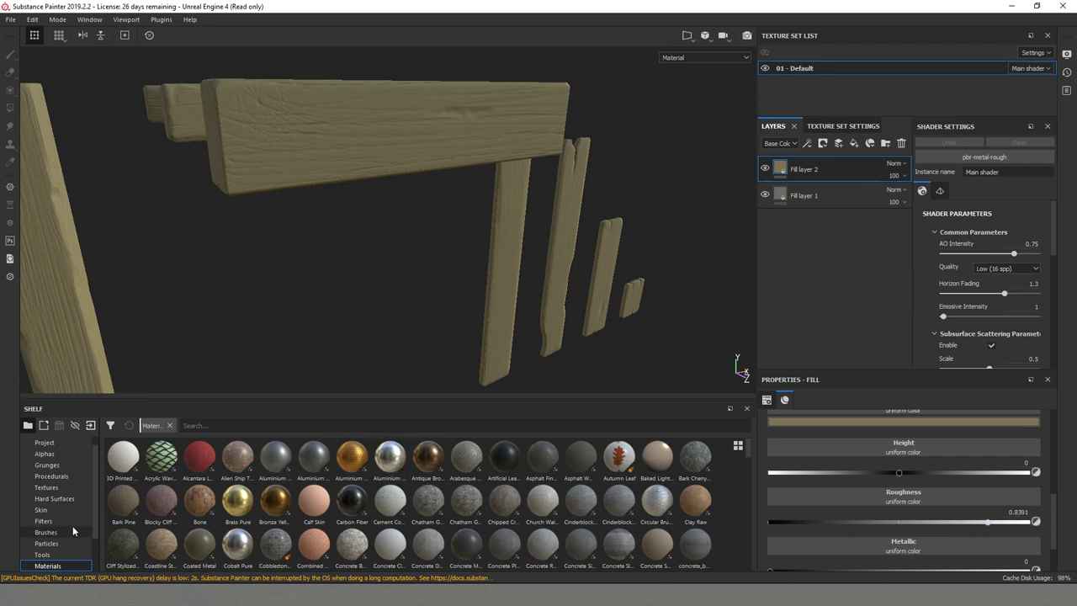
- Apply the Fabric Edge Damage smart mask to the tan fill layer
{"action": "scroll", "coordinate": [72, 538], "scroll_direction": "down", "scroll_amount": 2}
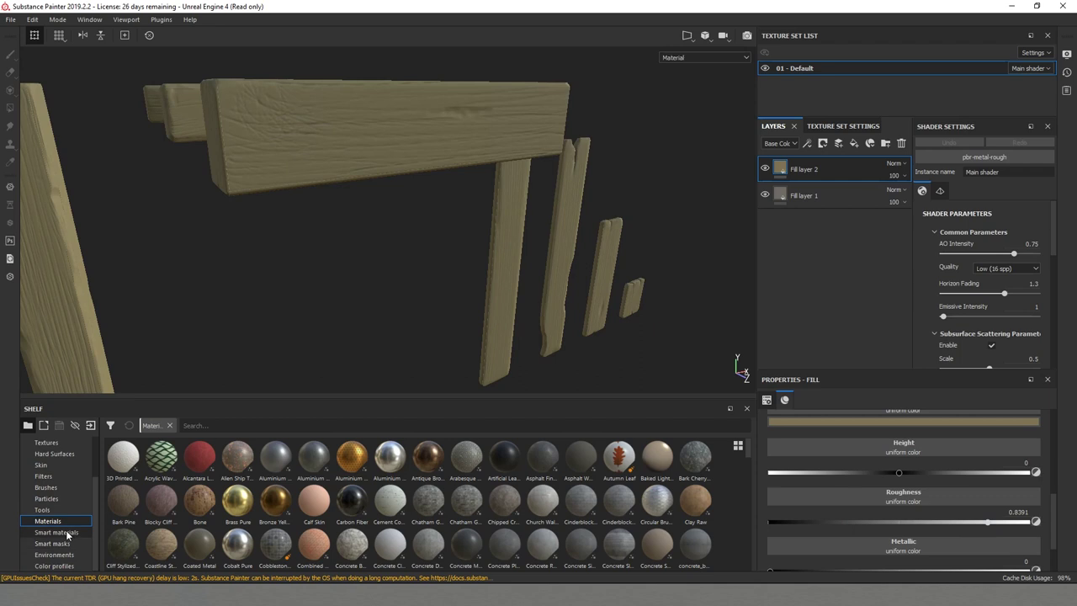
{"action": "mouse_move", "coordinate": [233, 550]}
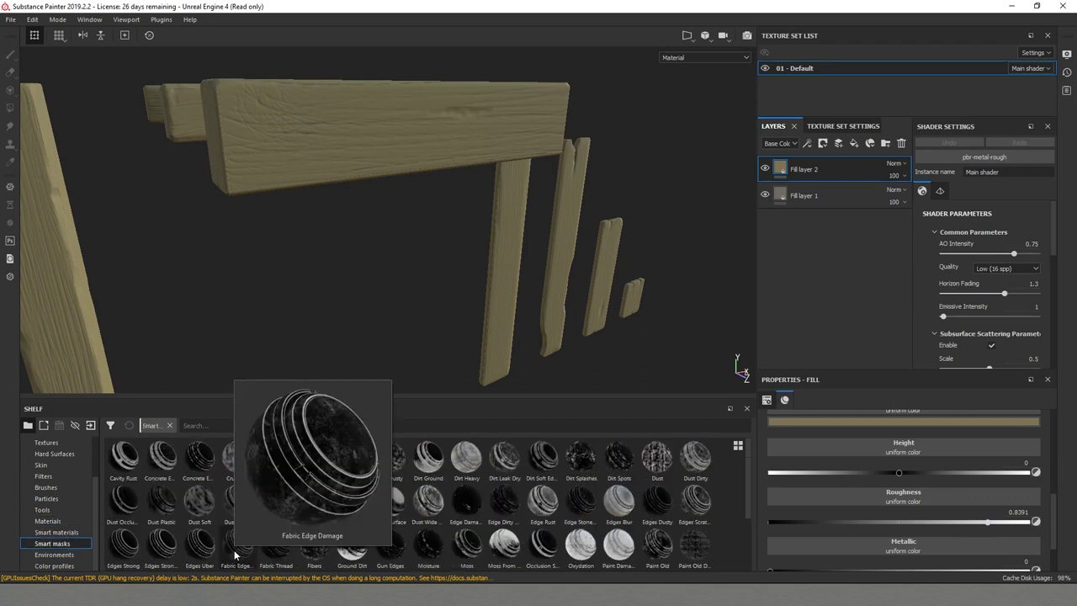
{"action": "left_click_drag", "start_coordinate": [234, 549], "coordinate": [815, 175]}
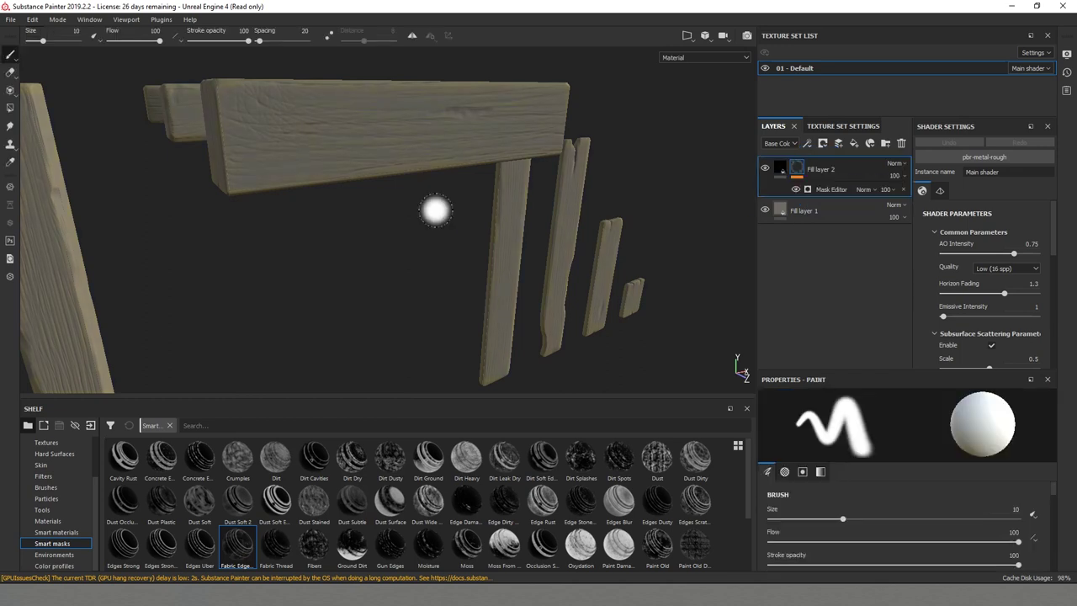
- Set the blend mode of Fill layer 2 to Screen
{"action": "mouse_move", "coordinate": [478, 226]}
{"action": "left_mouse_down", "text": "alt"}
{"action": "mouse_move", "coordinate": [284, 230]}
{"action": "mouse_move", "coordinate": [485, 194]}
{"action": "mouse_move", "coordinate": [523, 243]}
{"action": "mouse_move", "coordinate": [445, 234]}
{"action": "mouse_move", "coordinate": [558, 250]}
{"action": "mouse_move", "coordinate": [668, 211]}
{"action": "mouse_move", "coordinate": [515, 224]}
{"action": "mouse_move", "coordinate": [589, 244]}
{"action": "left_mouse_up", "text": "alt"}
{"action": "left_click", "coordinate": [896, 164]}
{"action": "left_click", "coordinate": [900, 217]}
{"action": "left_click", "coordinate": [897, 163]}
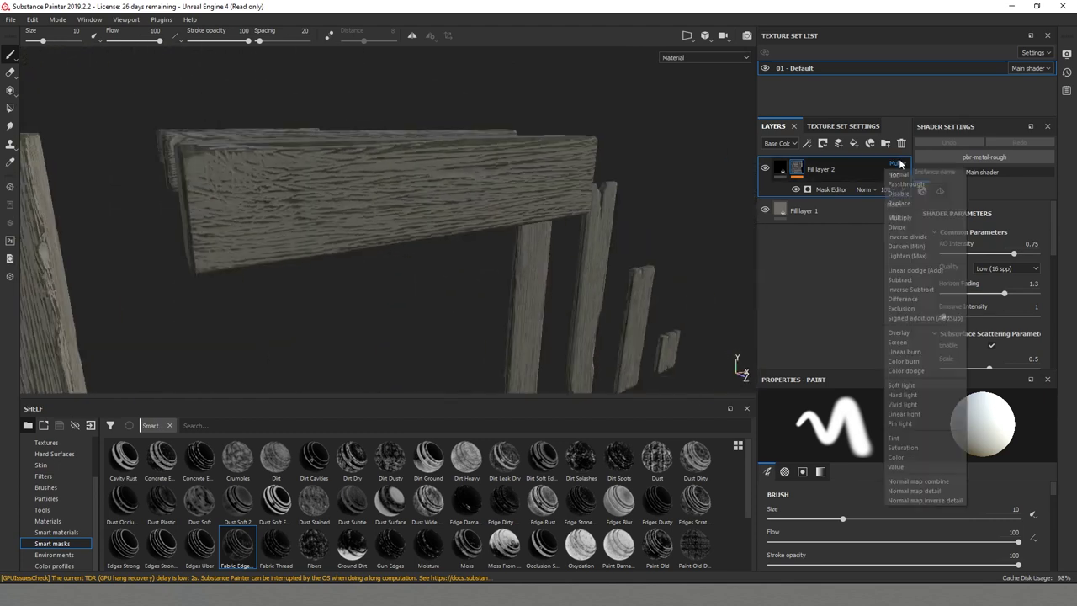
{"action": "left_click", "coordinate": [899, 342]}
{"action": "mouse_move", "coordinate": [472, 244]}
{"action": "left_mouse_down", "text": "alt"}
{"action": "mouse_move", "coordinate": [314, 197]}
{"action": "mouse_move", "coordinate": [486, 228]}
{"action": "mouse_move", "coordinate": [461, 226]}
{"action": "left_mouse_up", "text": "alt"}
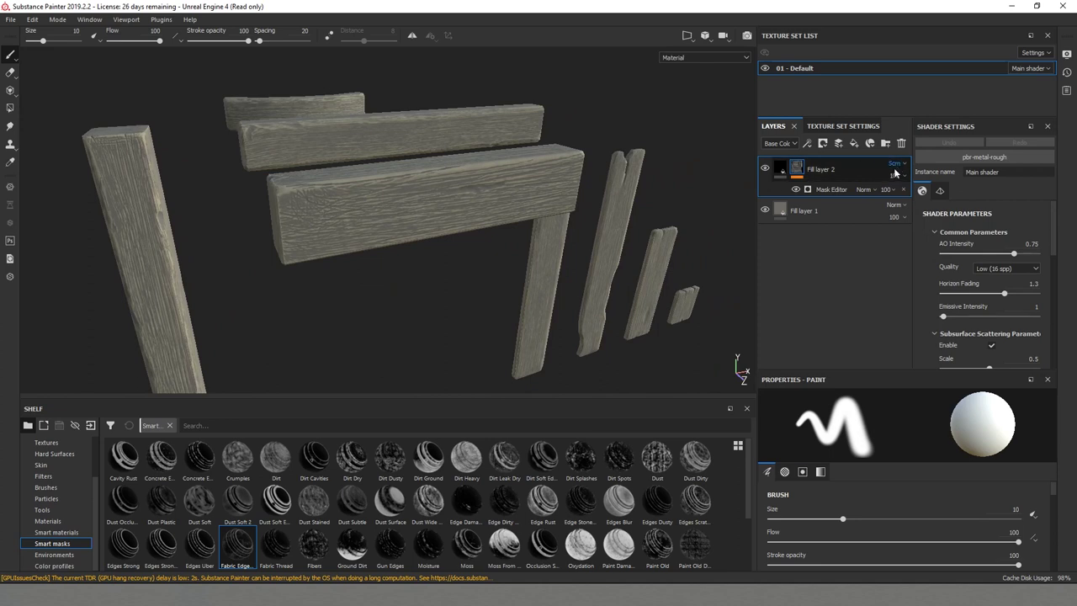
{"action": "left_click_drag", "start_coordinate": [343, 189], "coordinate": [405, 228], "text": "alt"}
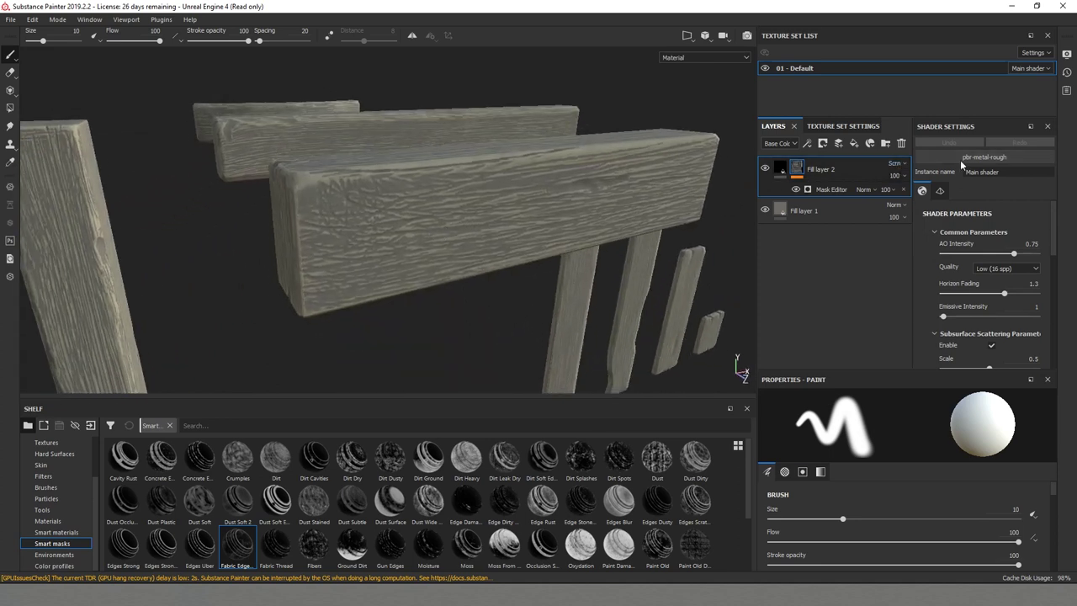
{"action": "left_click_drag", "start_coordinate": [919, 194], "coordinate": [929, 197]}
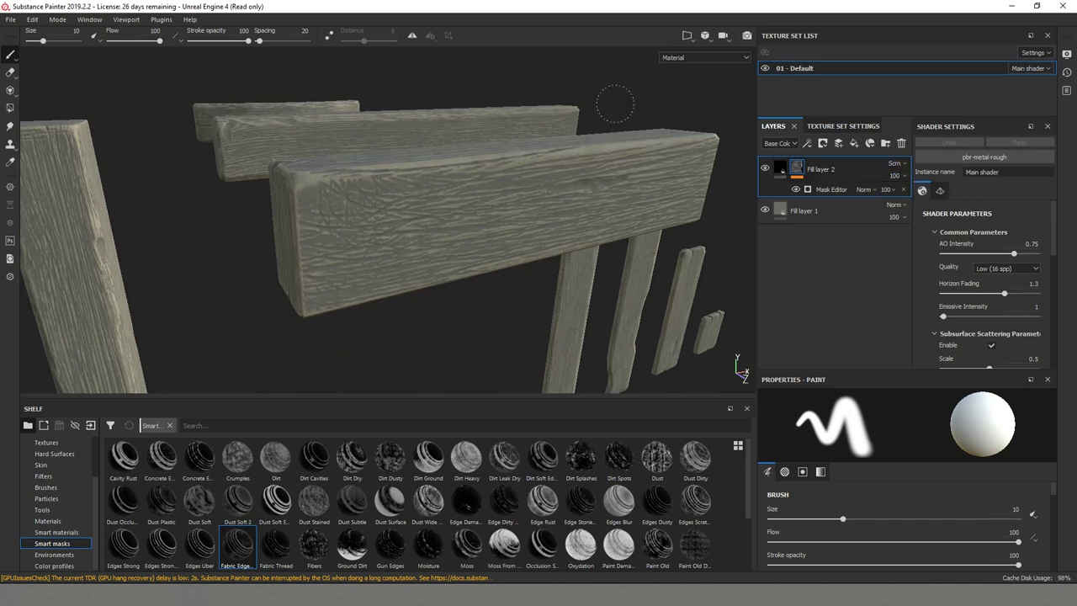
{"action": "mouse_move", "coordinate": [613, 101]}
{"action": "left_mouse_down", "text": "alt"}
{"action": "mouse_move", "coordinate": [565, 106]}
{"action": "mouse_move", "coordinate": [671, 120]}
{"action": "left_mouse_up", "text": "alt"}
{"action": "scroll", "coordinate": [498, 184], "scroll_direction": "down", "scroll_amount": 5}
{"action": "mouse_move", "coordinate": [498, 183]}
{"action": "left_mouse_down", "text": "alt"}
{"action": "mouse_move", "coordinate": [319, 157]}
{"action": "mouse_move", "coordinate": [368, 154]}
{"action": "mouse_move", "coordinate": [417, 192]}
{"action": "left_mouse_up", "text": "alt"}
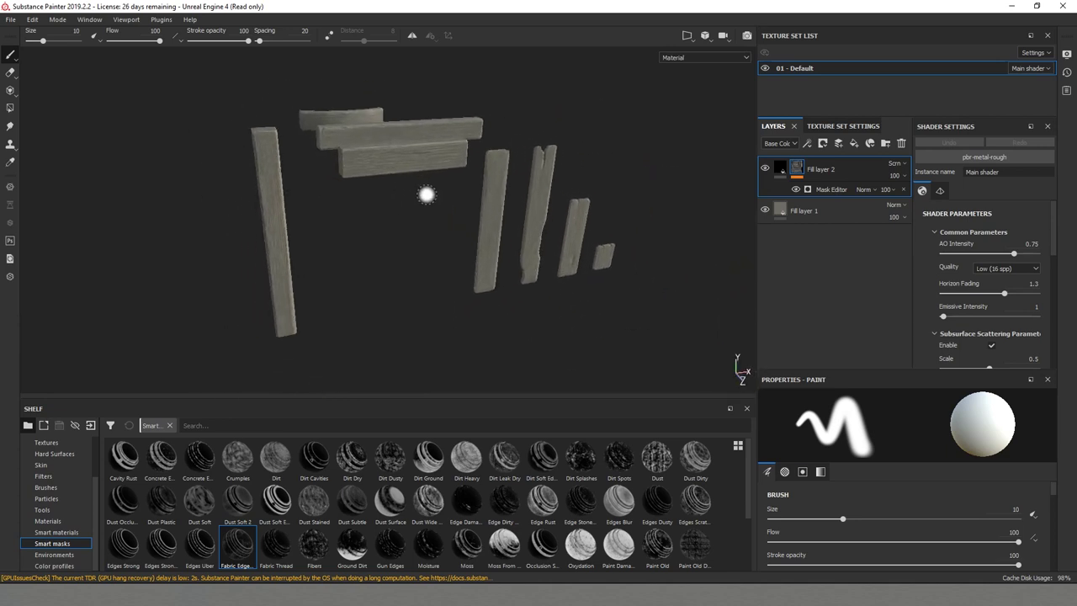
{"action": "left_click_drag", "start_coordinate": [395, 207], "coordinate": [455, 187], "text": "alt"}
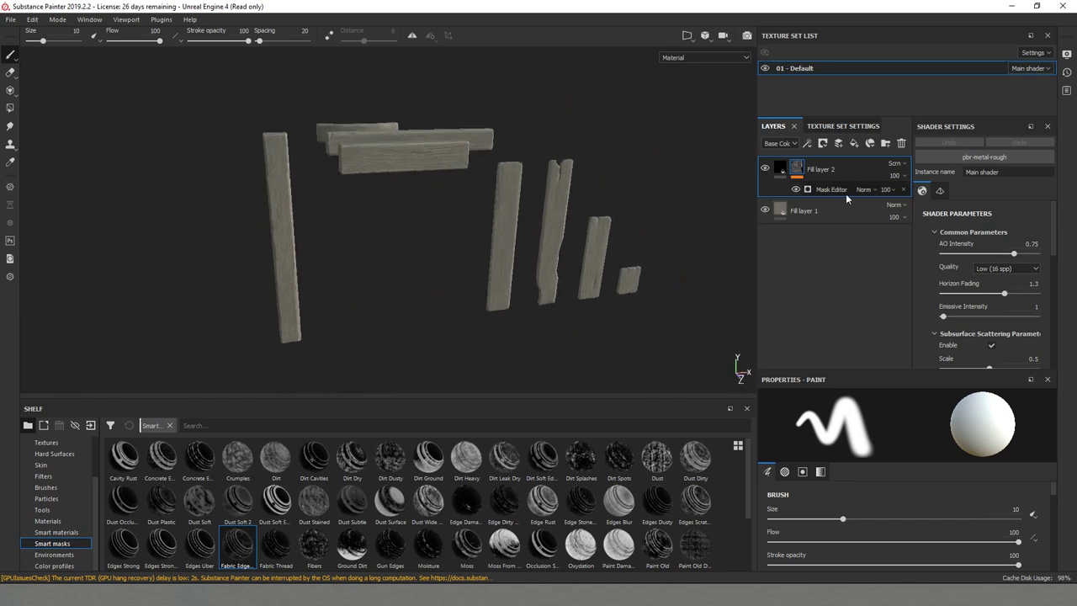
- Add a third fill layer at the top of the stack and set its base color to a dark olive-brown
{"action": "left_click", "coordinate": [854, 143]}
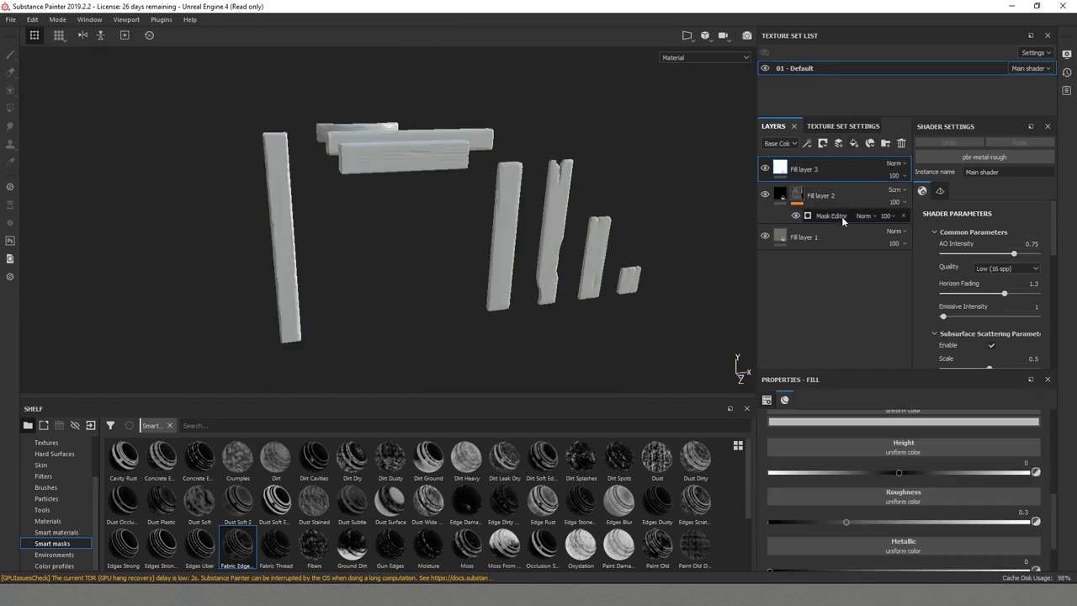
{"action": "left_click", "coordinate": [883, 422]}
{"action": "mouse_move", "coordinate": [894, 497]}
{"action": "left_mouse_down"}
{"action": "mouse_move", "coordinate": [895, 517]}
{"action": "mouse_move", "coordinate": [905, 505]}
{"action": "left_mouse_up"}
{"action": "left_click", "coordinate": [985, 526]}
{"action": "left_click_drag", "start_coordinate": [985, 524], "coordinate": [986, 531]}
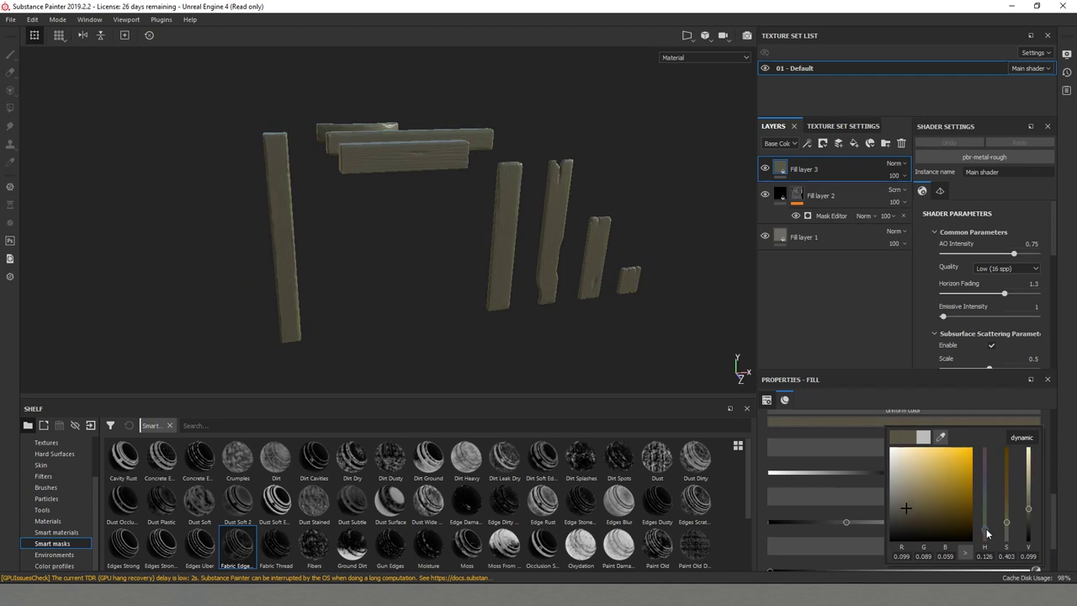
- Raise the roughness of Fill layer 3 to about 0.8
{"action": "left_click_drag", "start_coordinate": [907, 505], "coordinate": [978, 530]}
{"action": "scroll", "coordinate": [957, 522], "scroll_direction": "down", "scroll_amount": 2}
{"action": "scroll", "coordinate": [946, 477], "scroll_direction": "up", "scroll_amount": 2}
- Apply the Cavity Rust smart mask to Fill layer 3 and check the wood grain on the beams
{"action": "mouse_move", "coordinate": [388, 500]}
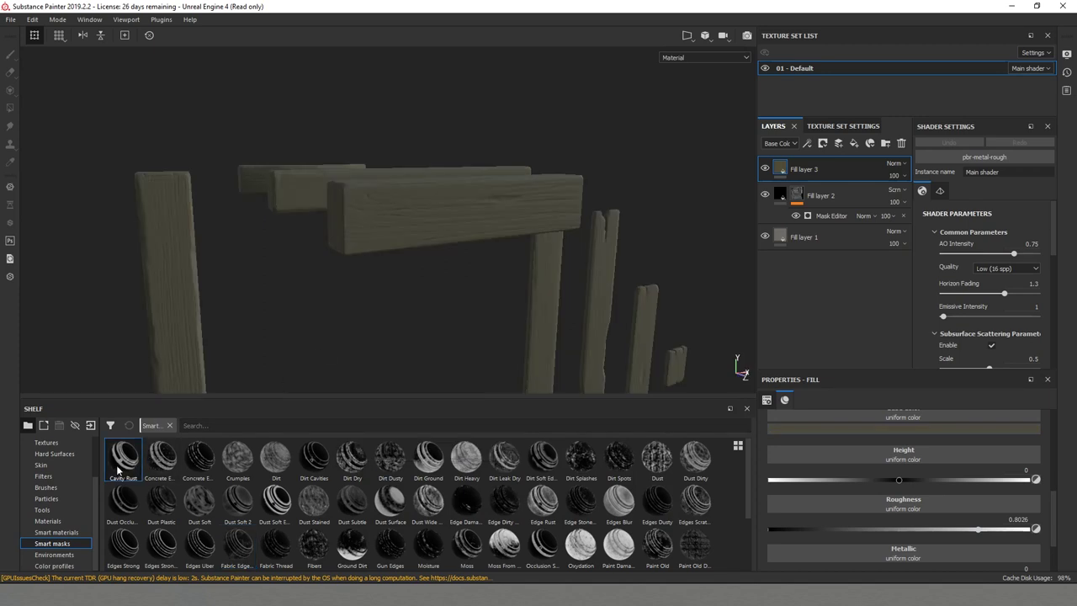
{"action": "mouse_move", "coordinate": [123, 462]}
{"action": "left_mouse_down"}
{"action": "mouse_move", "coordinate": [752, 211]}
{"action": "mouse_move", "coordinate": [782, 163]}
{"action": "mouse_move", "coordinate": [791, 168]}
{"action": "left_mouse_up"}
{"action": "mouse_move", "coordinate": [534, 260]}
{"action": "left_mouse_down", "text": "alt"}
{"action": "mouse_move", "coordinate": [273, 284]}
{"action": "mouse_move", "coordinate": [497, 294]}
{"action": "mouse_move", "coordinate": [332, 284]}
{"action": "mouse_move", "coordinate": [402, 312]}
{"action": "mouse_move", "coordinate": [303, 160]}
{"action": "mouse_move", "coordinate": [293, 250]}
{"action": "mouse_move", "coordinate": [190, 231]}
{"action": "mouse_move", "coordinate": [354, 277]}
{"action": "mouse_move", "coordinate": [319, 221]}
{"action": "left_mouse_up", "text": "alt"}
{"action": "middle_click_drag", "start_coordinate": [320, 220], "coordinate": [408, 277], "text": "alt"}
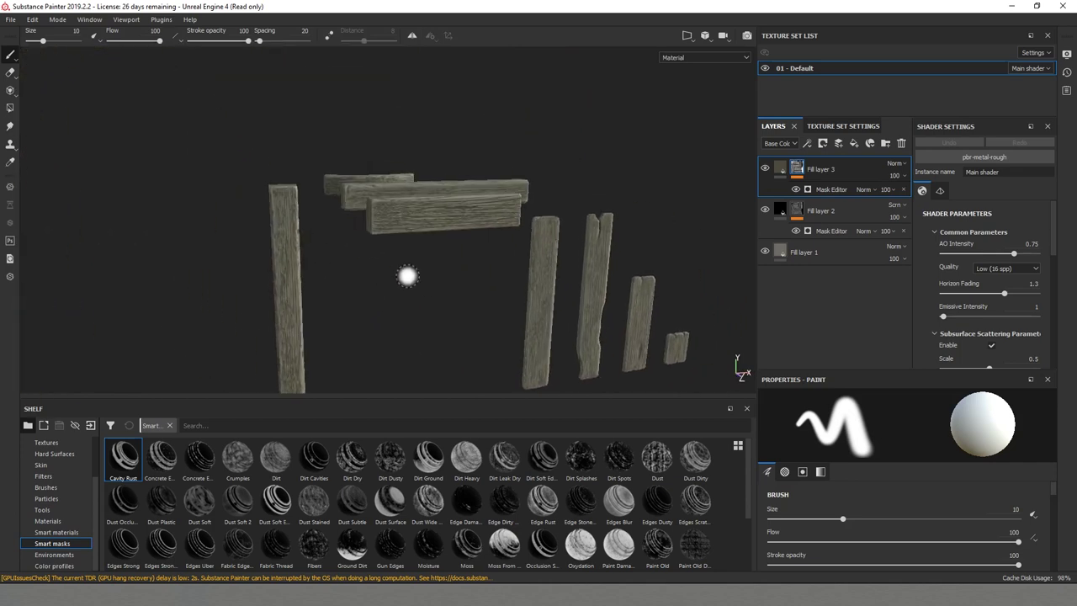
{"action": "mouse_move", "coordinate": [407, 277]}
{"action": "left_mouse_down", "text": "alt"}
{"action": "mouse_move", "coordinate": [438, 264]}
{"action": "mouse_move", "coordinate": [424, 255]}
{"action": "mouse_move", "coordinate": [404, 277]}
{"action": "mouse_move", "coordinate": [357, 272]}
{"action": "left_mouse_up", "text": "alt"}
{"action": "scroll", "coordinate": [500, 274], "scroll_direction": "up", "scroll_amount": 3}
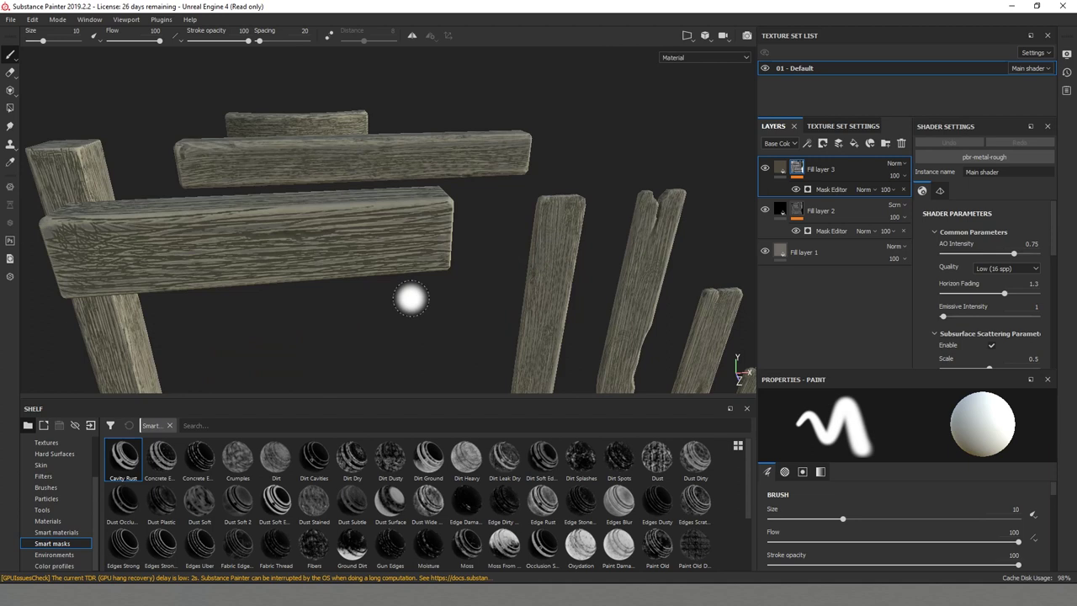
{"action": "mouse_move", "coordinate": [406, 300]}
{"action": "left_mouse_down", "text": "alt"}
{"action": "mouse_move", "coordinate": [111, 293]}
{"action": "mouse_move", "coordinate": [436, 271]}
{"action": "mouse_move", "coordinate": [375, 222]}
{"action": "mouse_move", "coordinate": [442, 252]}
{"action": "mouse_move", "coordinate": [576, 257]}
{"action": "mouse_move", "coordinate": [413, 270]}
{"action": "mouse_move", "coordinate": [417, 294]}
{"action": "mouse_move", "coordinate": [418, 284]}
{"action": "left_mouse_up", "text": "alt"}
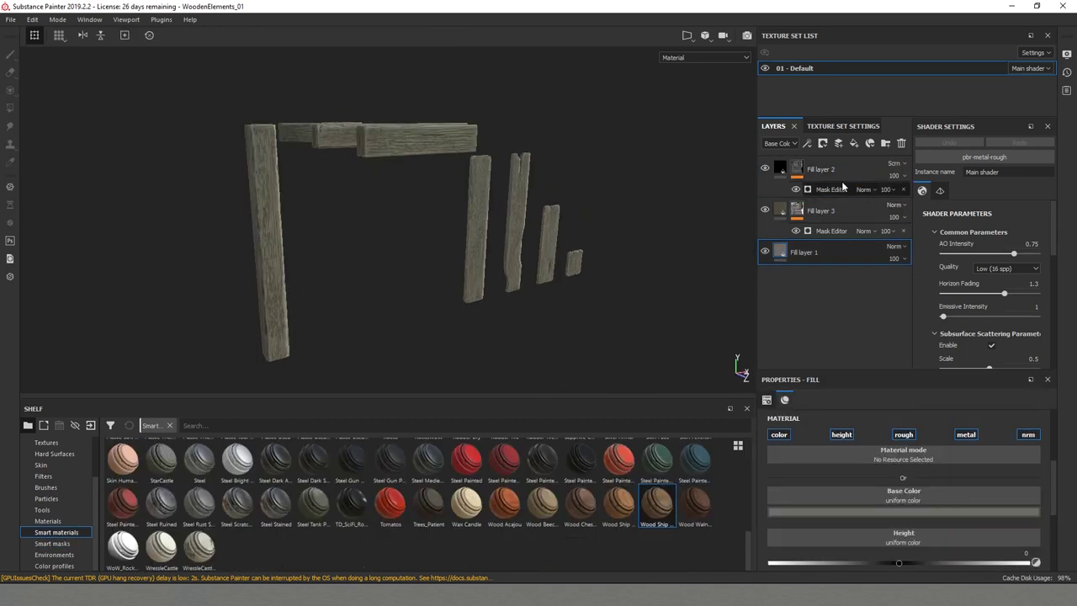
- Duplicate Fill layer 1 and set the copy's base color to a warm yellowish brown (about RGB 0.246, 0.155, 0.063)
{"action": "left_click", "coordinate": [832, 261]}
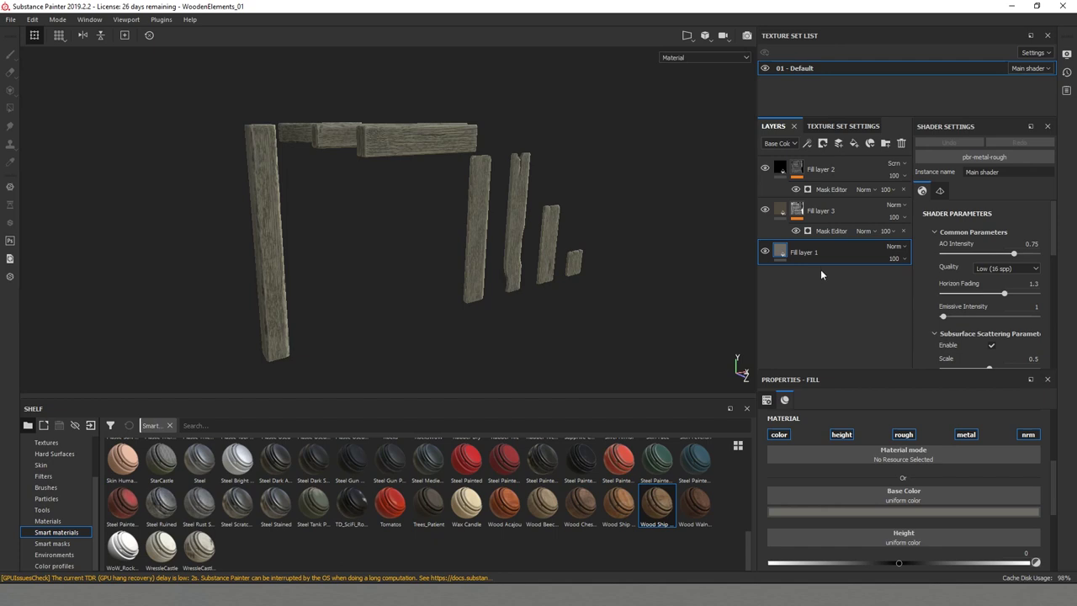
{"action": "right_click", "coordinate": [799, 257]}
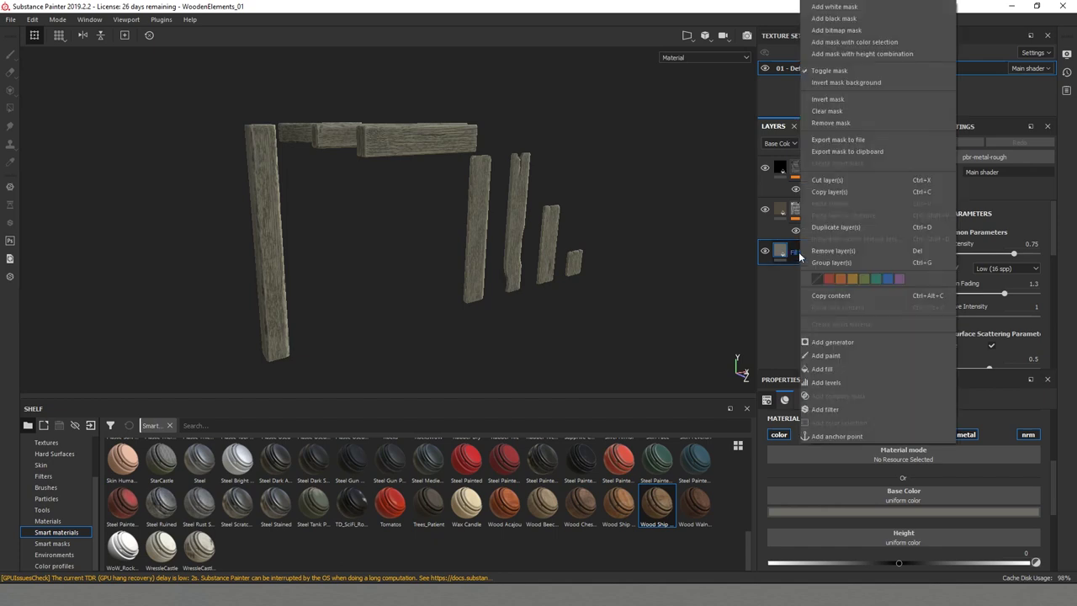
{"action": "left_click", "coordinate": [832, 227]}
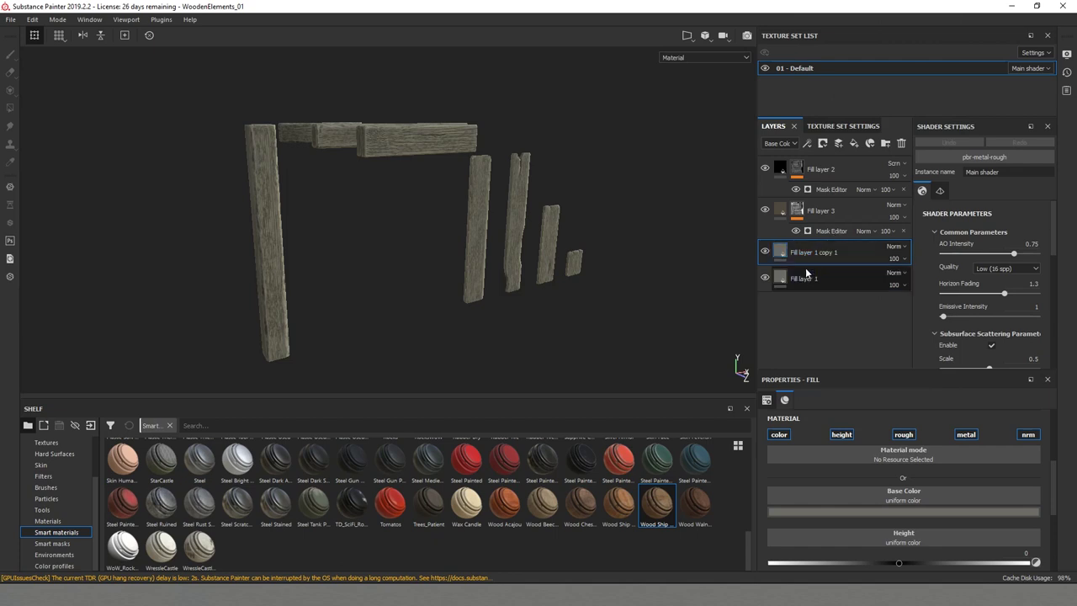
{"action": "left_click", "coordinate": [853, 509]}
{"action": "left_click_drag", "start_coordinate": [885, 430], "coordinate": [899, 433]}
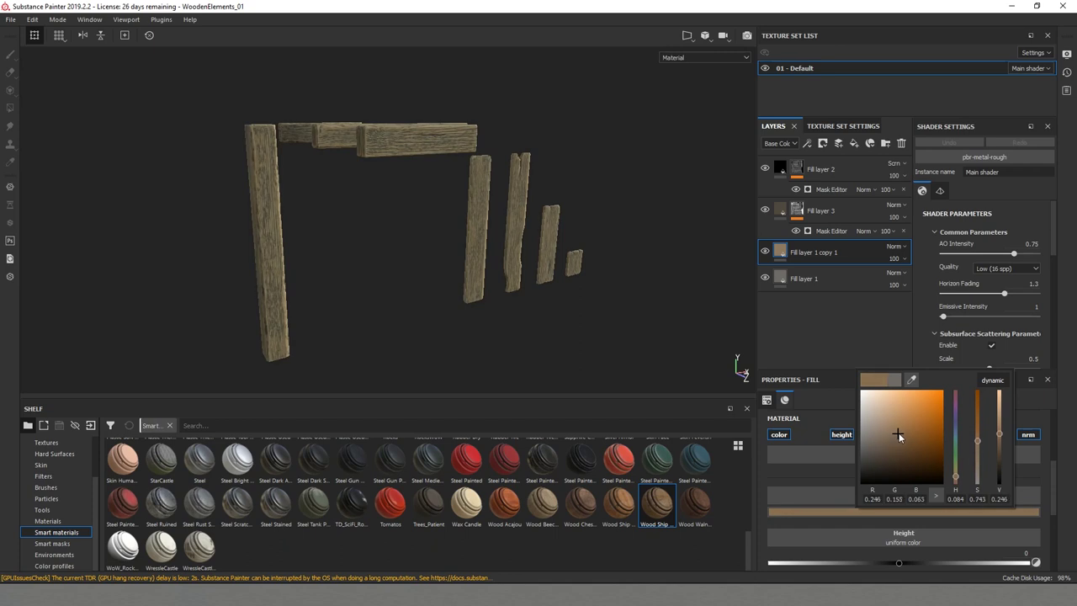
{"action": "left_click_drag", "start_coordinate": [523, 318], "coordinate": [363, 279], "text": "alt"}
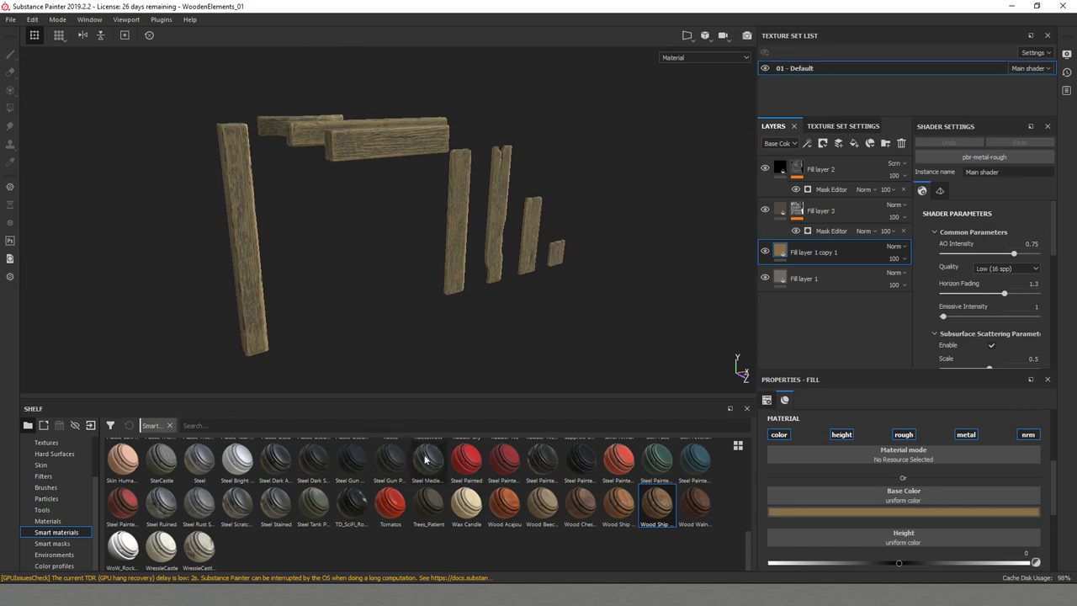
- Apply the Edges Blur smart mask to Fill layer 1 copy 1 and inspect the beams up close
{"action": "left_click", "coordinate": [52, 544]}
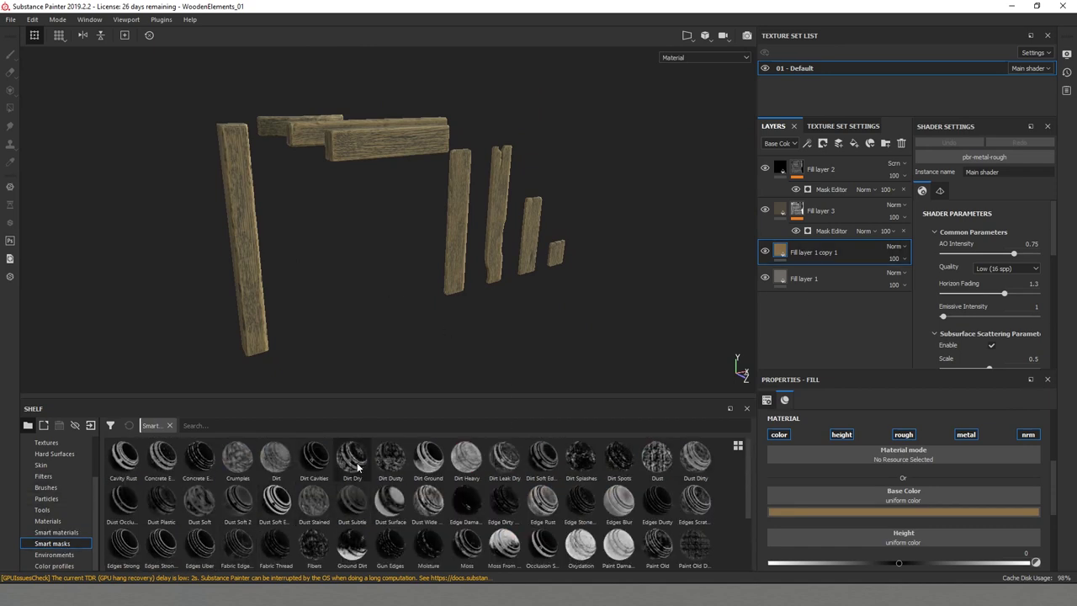
{"action": "left_click_drag", "start_coordinate": [404, 320], "coordinate": [446, 276], "text": "alt"}
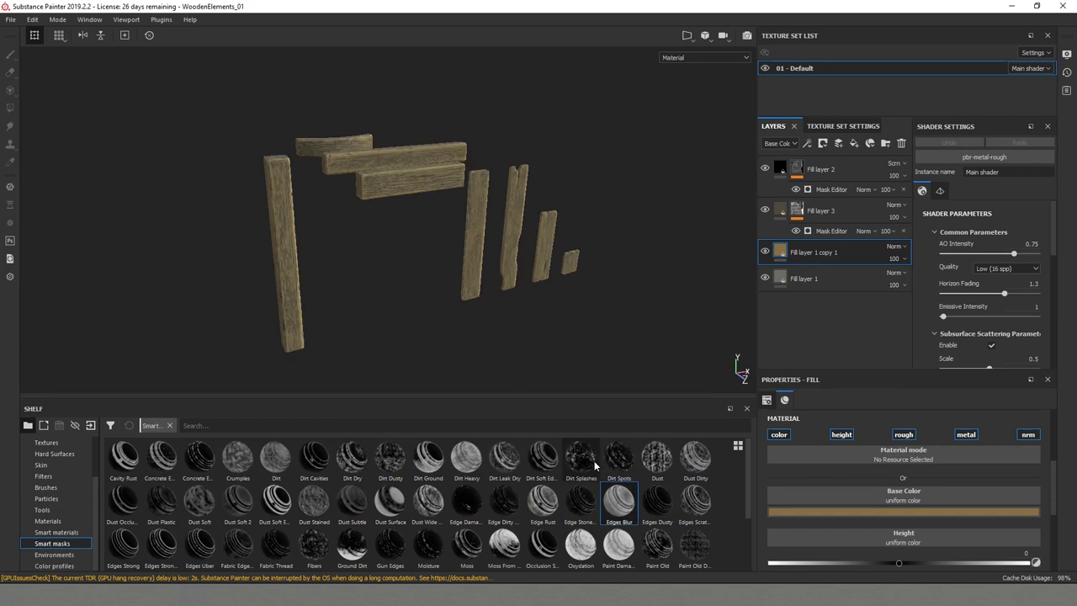
{"action": "left_click_drag", "start_coordinate": [623, 505], "coordinate": [794, 252]}
{"action": "left_click_drag", "start_coordinate": [604, 260], "coordinate": [431, 235], "text": "alt"}
{"action": "scroll", "coordinate": [379, 147], "scroll_direction": "up", "scroll_amount": 5}
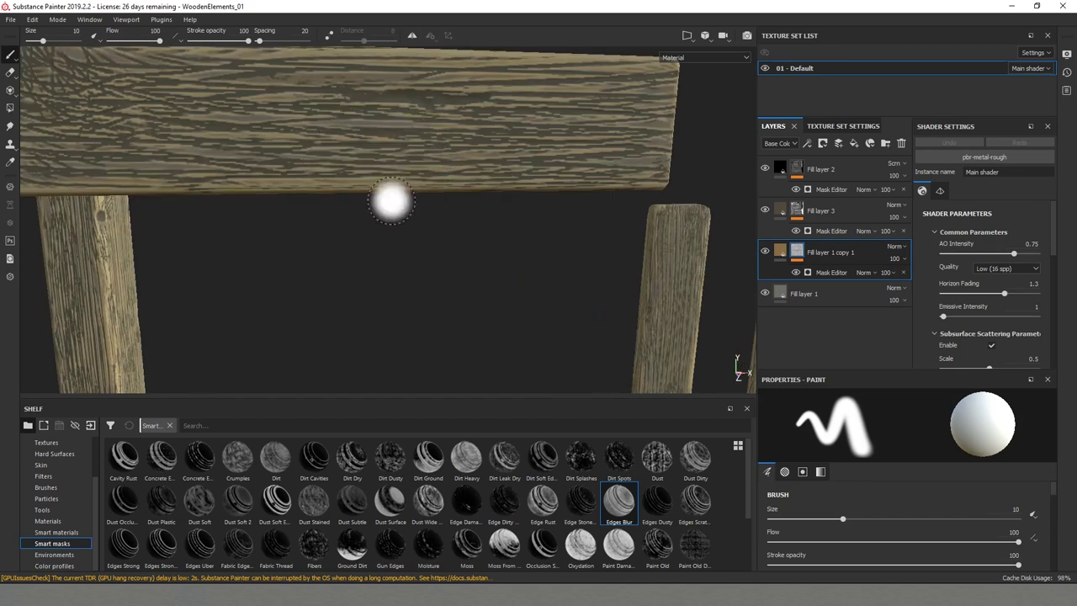
{"action": "left_click_drag", "start_coordinate": [392, 202], "coordinate": [610, 282], "text": "alt"}
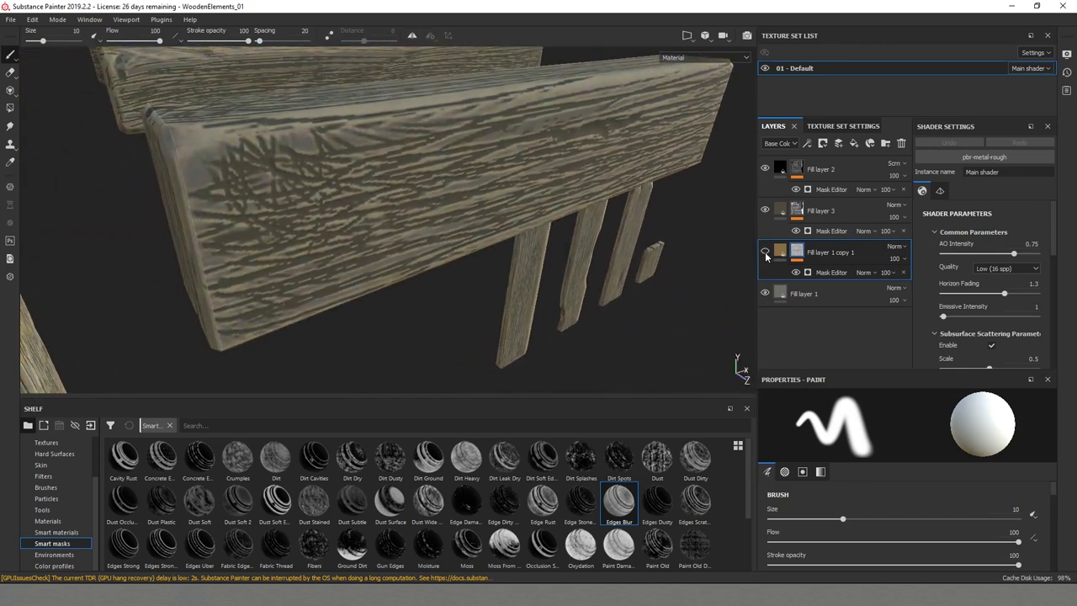
{"action": "left_click_drag", "start_coordinate": [589, 257], "coordinate": [513, 271], "text": "alt"}
{"action": "scroll", "coordinate": [418, 263], "scroll_direction": "down", "scroll_amount": 3}
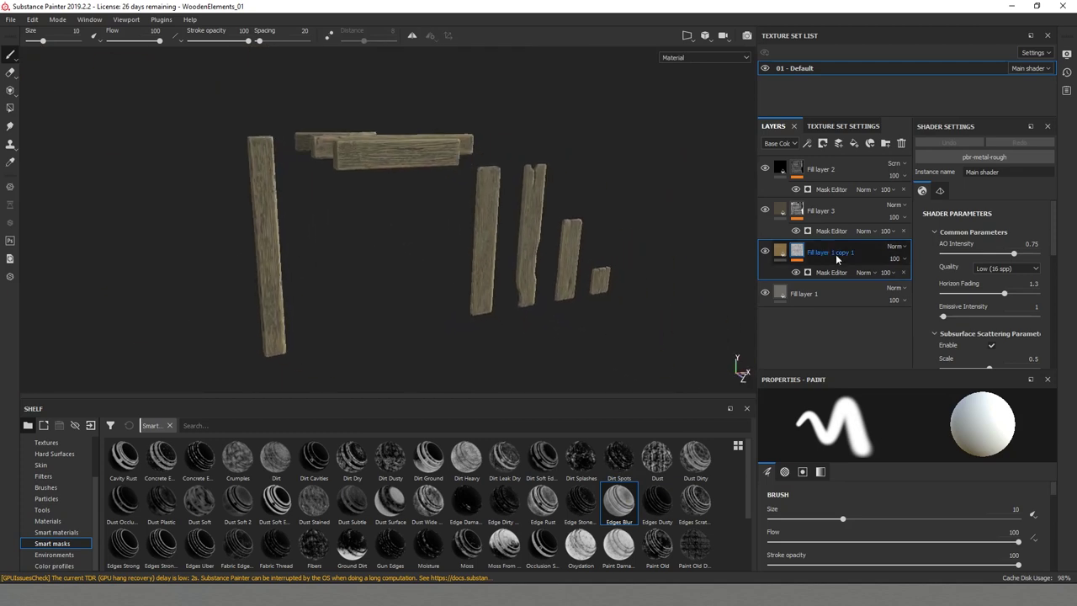
- Duplicate Fill layer 1 copy 1 and add an inverted Levels adjustment to the duplicate's mask
{"action": "right_click", "coordinate": [781, 252]}
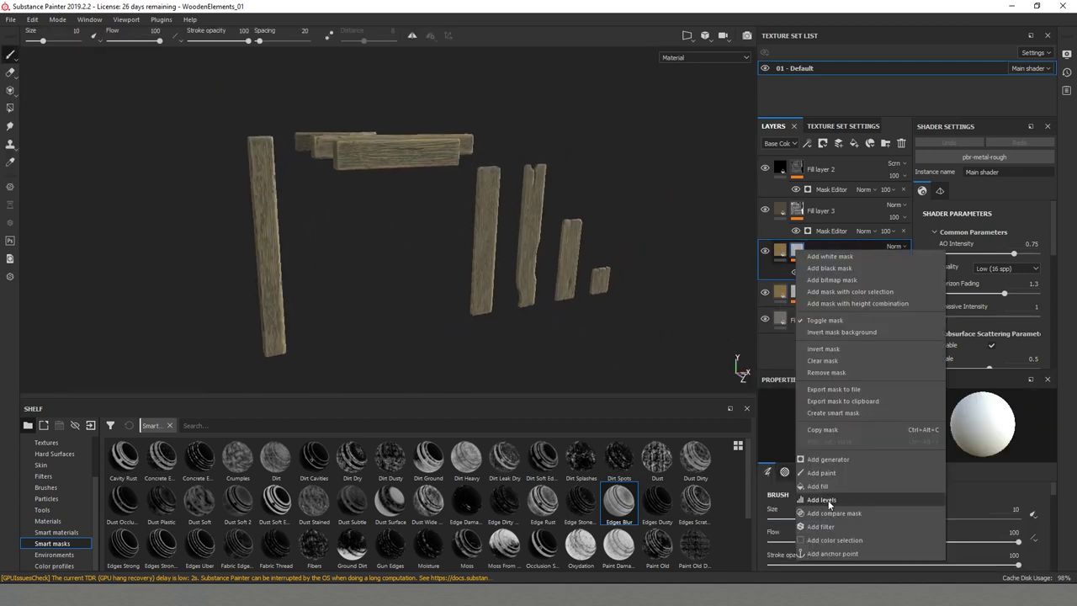
{"action": "left_click", "coordinate": [828, 501]}
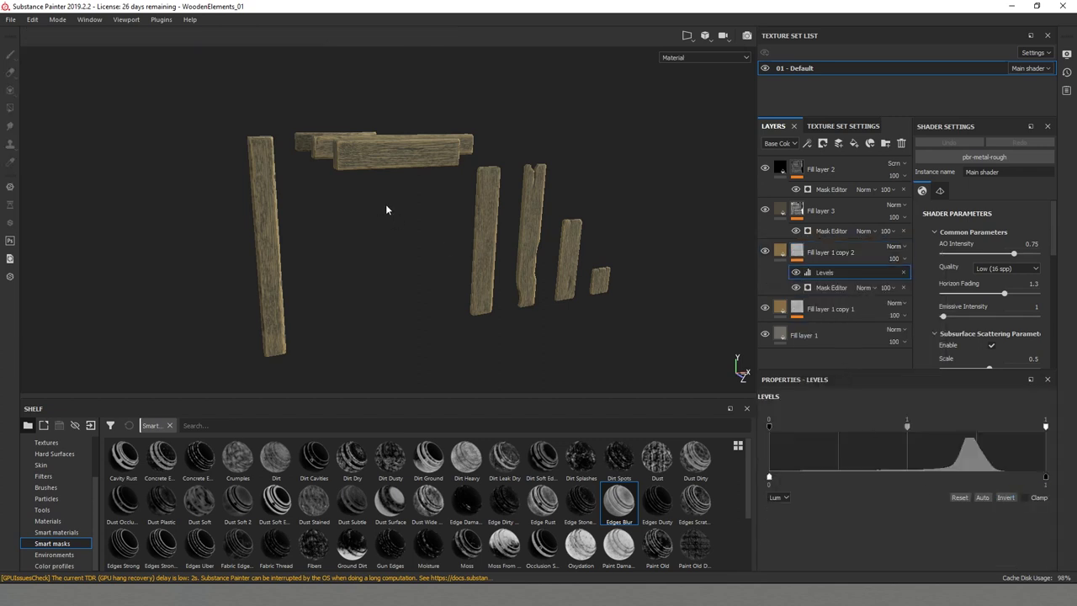
{"action": "left_click_drag", "start_coordinate": [522, 258], "coordinate": [448, 192], "text": "alt"}
{"action": "scroll", "coordinate": [375, 171], "scroll_direction": "up", "scroll_amount": 6}
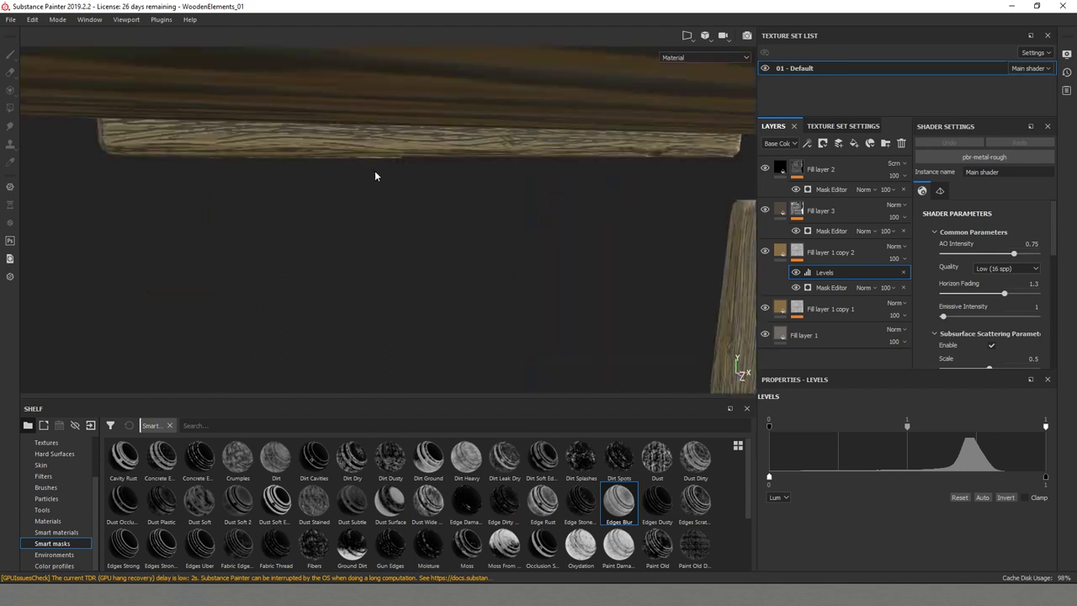
{"action": "left_click_drag", "start_coordinate": [374, 170], "coordinate": [400, 204], "text": "alt"}
{"action": "scroll", "coordinate": [402, 207], "scroll_direction": "down", "scroll_amount": 2}
{"action": "mouse_move", "coordinate": [470, 278]}
{"action": "left_mouse_down", "text": "alt"}
{"action": "mouse_move", "coordinate": [433, 229]}
{"action": "mouse_move", "coordinate": [468, 260]}
{"action": "left_mouse_up", "text": "alt"}
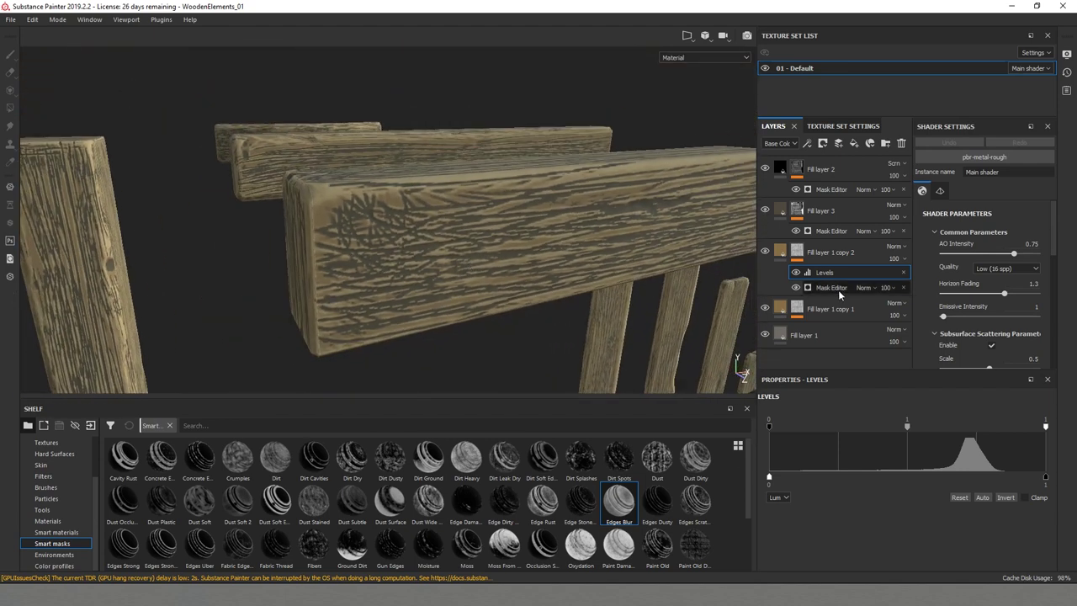
- Try a muted grey-brown base color on Fill layer 1 copy 2
{"action": "left_click", "coordinate": [781, 252]}
{"action": "left_click", "coordinate": [887, 511]}
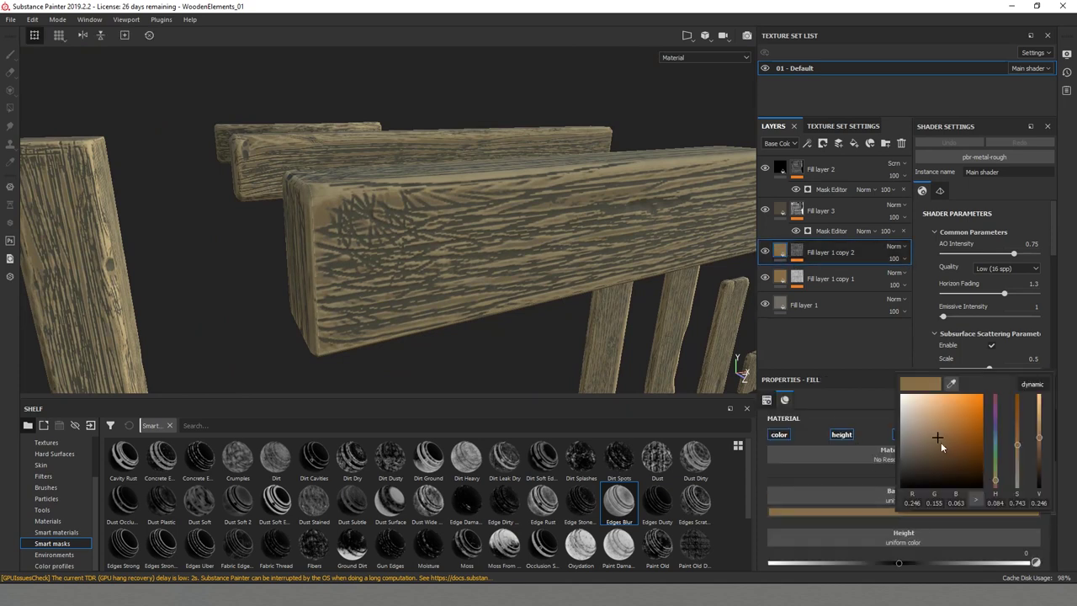
{"action": "left_click_drag", "start_coordinate": [942, 447], "coordinate": [927, 460]}
{"action": "left_click", "coordinate": [914, 456]}
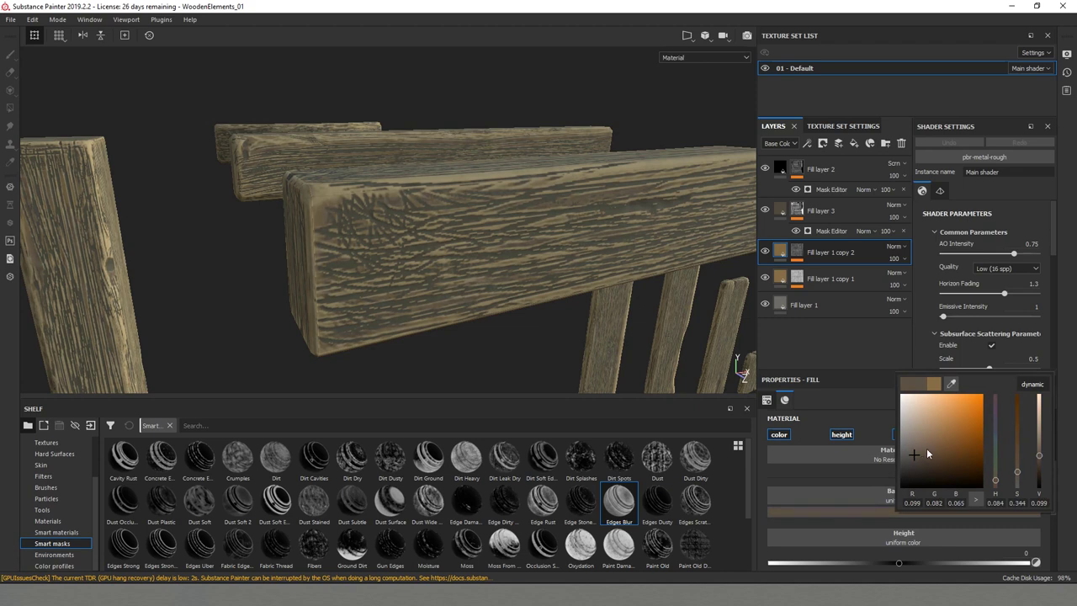
{"action": "left_click", "coordinate": [925, 449]}
{"action": "right_click_drag", "start_coordinate": [643, 365], "coordinate": [492, 315], "text": "alt"}
{"action": "left_click_drag", "start_coordinate": [492, 314], "coordinate": [503, 277], "text": "alt"}
{"action": "scroll", "coordinate": [502, 281], "scroll_direction": "up", "scroll_amount": 1}
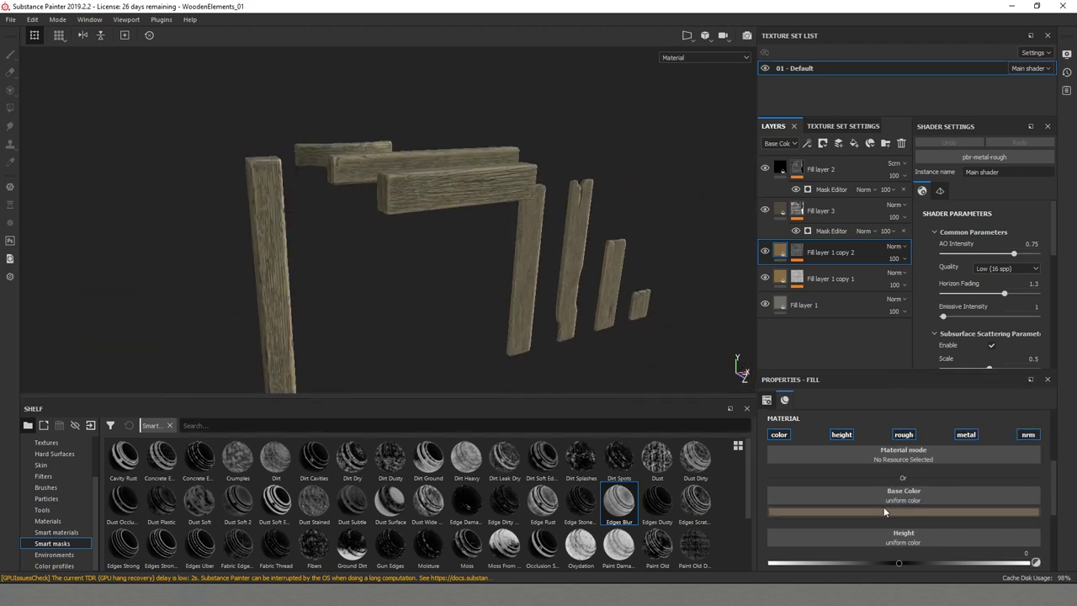
- Try a darker, more saturated brown base color on Fill layer 1 copy 2
{"action": "left_click", "coordinate": [884, 511]}
{"action": "left_click_drag", "start_coordinate": [986, 484], "coordinate": [985, 482]}
{"action": "left_click_drag", "start_coordinate": [918, 429], "coordinate": [933, 449]}
{"action": "left_click_drag", "start_coordinate": [539, 318], "coordinate": [459, 315], "text": "alt"}
{"action": "scroll", "coordinate": [471, 311], "scroll_direction": "up", "scroll_amount": 5}
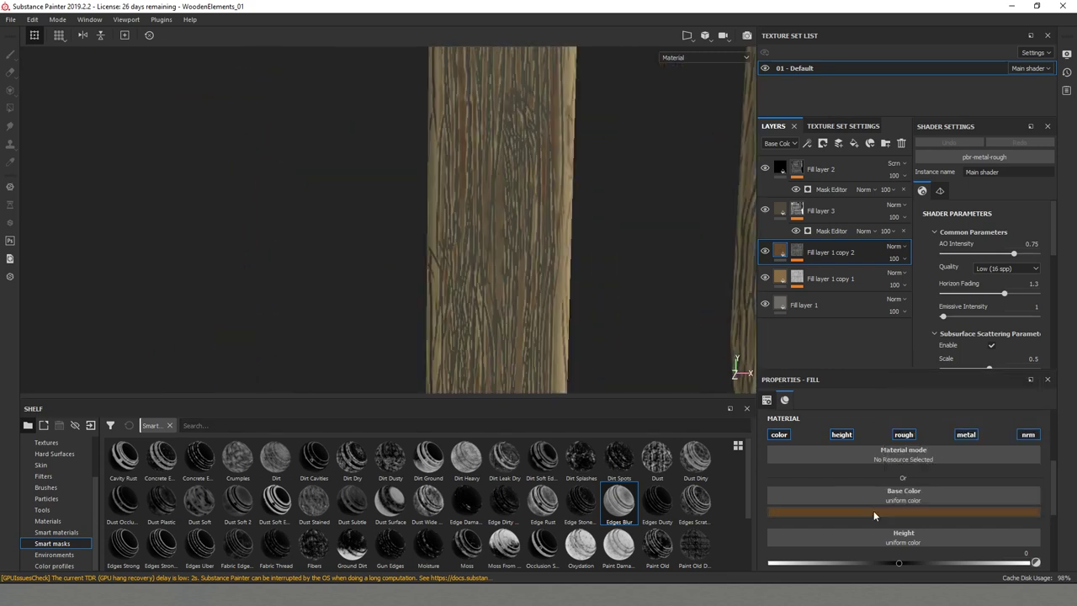
- Set the base color of Fill layer 1 copy 2 to a reddish brown (about RGB 0.200, 0.115, 0.050)
{"action": "left_click", "coordinate": [874, 511]}
{"action": "mouse_move", "coordinate": [906, 445]}
{"action": "left_mouse_down"}
{"action": "mouse_move", "coordinate": [921, 451]}
{"action": "mouse_move", "coordinate": [918, 440]}
{"action": "left_mouse_up"}
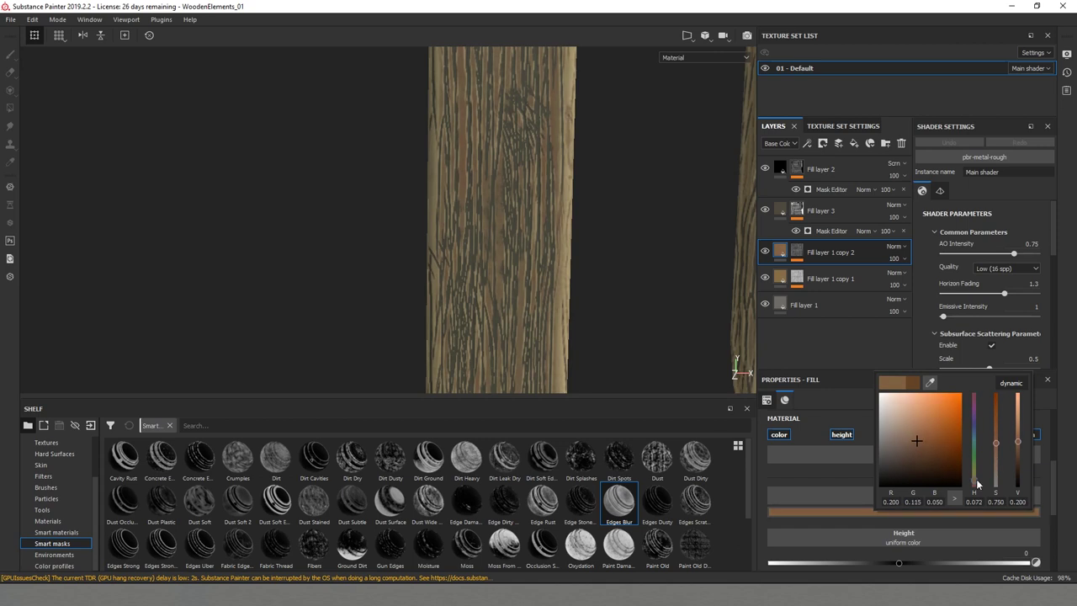
{"action": "scroll", "coordinate": [556, 275], "scroll_direction": "down", "scroll_amount": 5}
{"action": "left_click_drag", "start_coordinate": [454, 285], "coordinate": [480, 303], "text": "alt"}
{"action": "scroll", "coordinate": [515, 288], "scroll_direction": "down", "scroll_amount": 2}
- Compare the planks with Fill layer 3 hidden and shown to judge its effect on the wood grain
{"action": "left_click", "coordinate": [780, 209]}
{"action": "left_click", "coordinate": [781, 168]}
{"action": "left_click", "coordinate": [765, 194]}
{"action": "left_click", "coordinate": [765, 194]}
{"action": "scroll", "coordinate": [505, 294], "scroll_direction": "up", "scroll_amount": 6}
{"action": "left_click", "coordinate": [765, 195]}
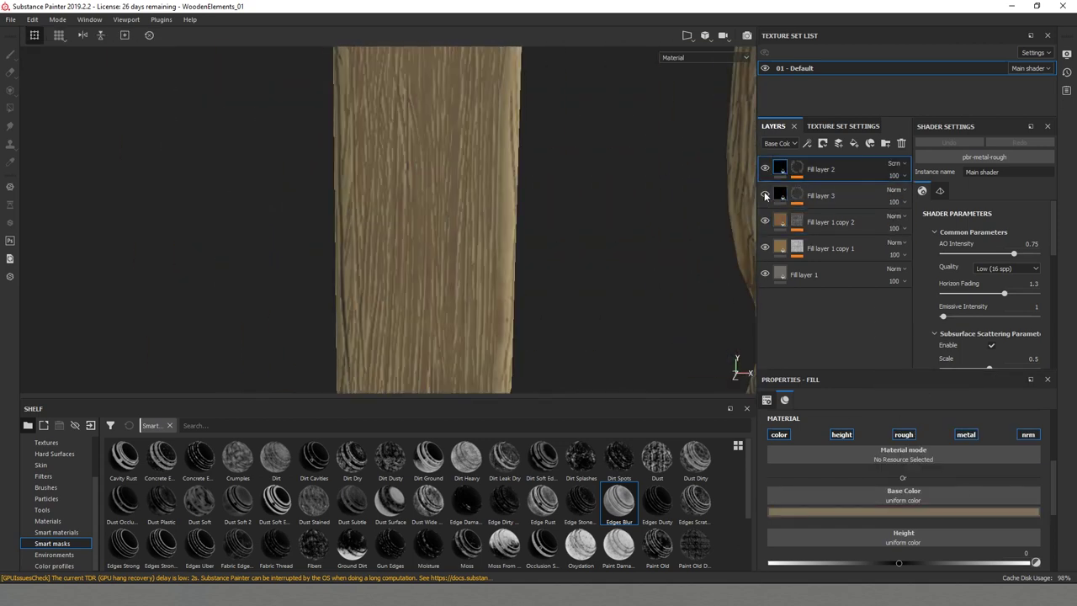
{"action": "left_click", "coordinate": [765, 195]}
- Set the blend mode of Fill layer 3 to Multiply
{"action": "left_click", "coordinate": [897, 189]}
{"action": "left_click", "coordinate": [905, 245]}
{"action": "scroll", "coordinate": [401, 211], "scroll_direction": "down", "scroll_amount": 5}
{"action": "middle_click_drag", "start_coordinate": [402, 211], "coordinate": [570, 257], "text": "alt"}
{"action": "scroll", "coordinate": [407, 186], "scroll_direction": "up", "scroll_amount": 4}
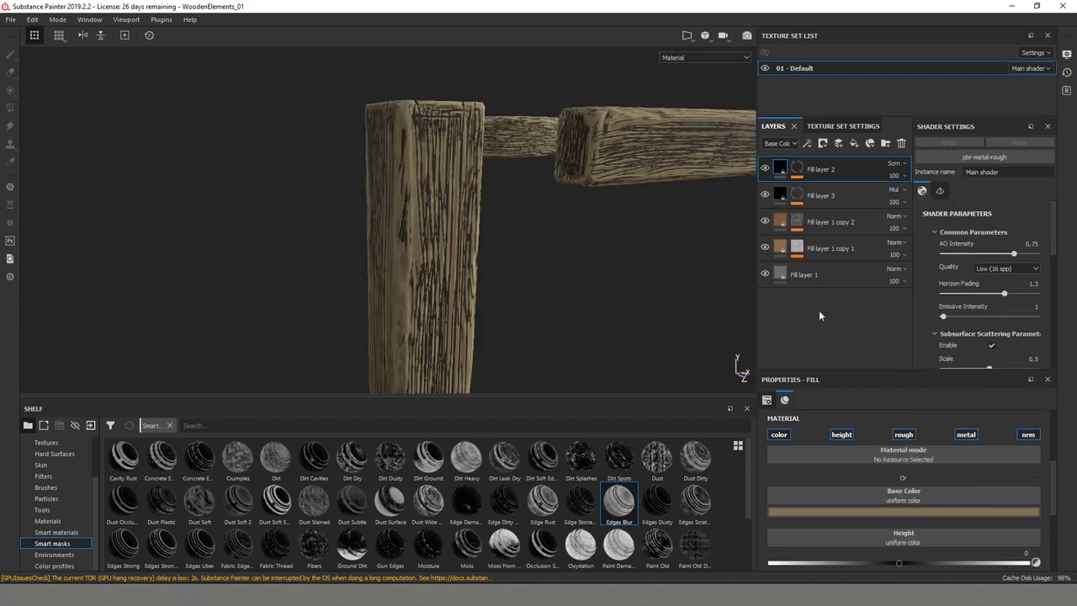
- Lower the opacity of Fill layer 3 to 53
{"action": "left_click", "coordinate": [895, 202]}
{"action": "left_click_drag", "start_coordinate": [934, 224], "coordinate": [905, 225]}
{"action": "scroll", "coordinate": [538, 252], "scroll_direction": "down", "scroll_amount": 4}
- Examine the whole set of beams and planks from different angles
{"action": "left_click_drag", "start_coordinate": [572, 252], "coordinate": [424, 232], "text": "alt"}
{"action": "scroll", "coordinate": [423, 232], "scroll_direction": "down", "scroll_amount": 4}
{"action": "middle_click_drag", "start_coordinate": [423, 232], "coordinate": [406, 183], "text": "alt"}
{"action": "left_click_drag", "start_coordinate": [407, 183], "coordinate": [440, 284], "text": "alt"}
{"action": "scroll", "coordinate": [404, 244], "scroll_direction": "down", "scroll_amount": 4}
{"action": "key", "text": "f"}
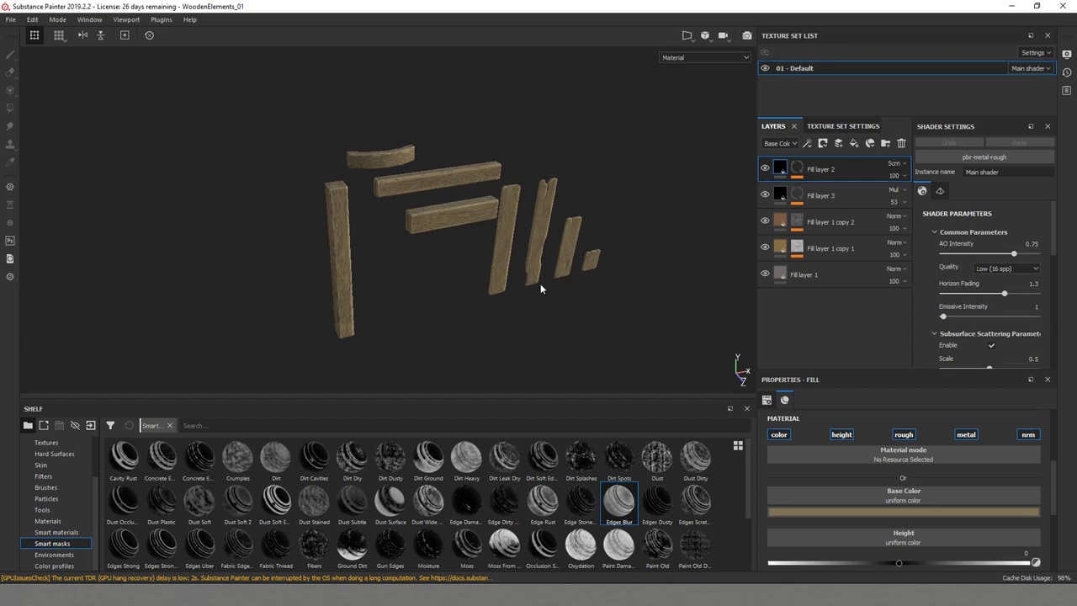
{"action": "key", "text": "f"}
{"action": "left_click_drag", "start_coordinate": [566, 271], "coordinate": [503, 271], "text": "alt"}
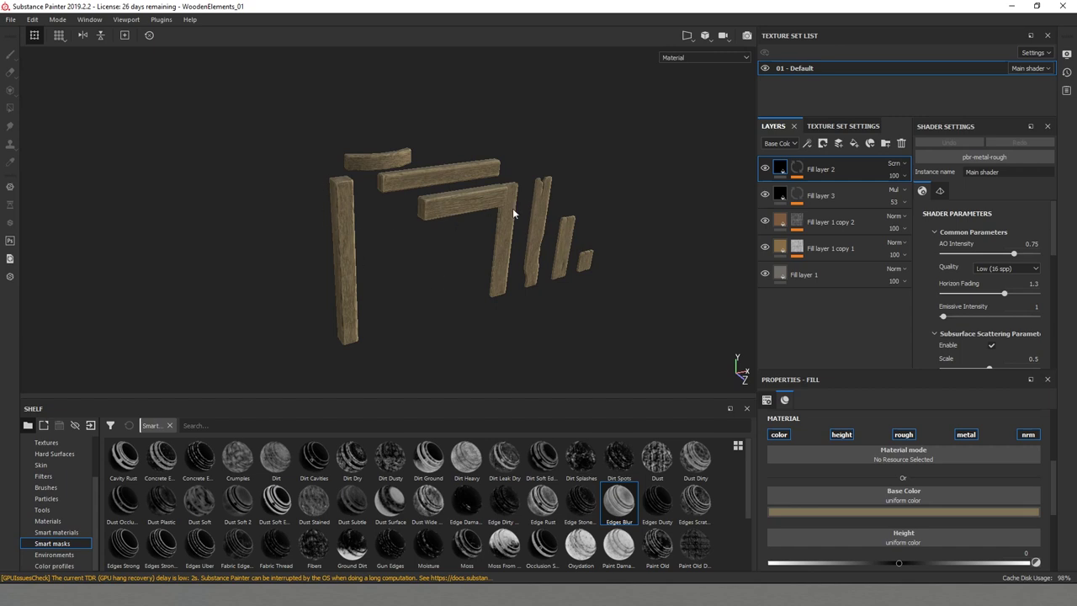
- Add a fill layer at the top of the stack and give it a dark olive green base color
{"action": "left_click_drag", "start_coordinate": [512, 211], "coordinate": [422, 273], "text": "alt"}
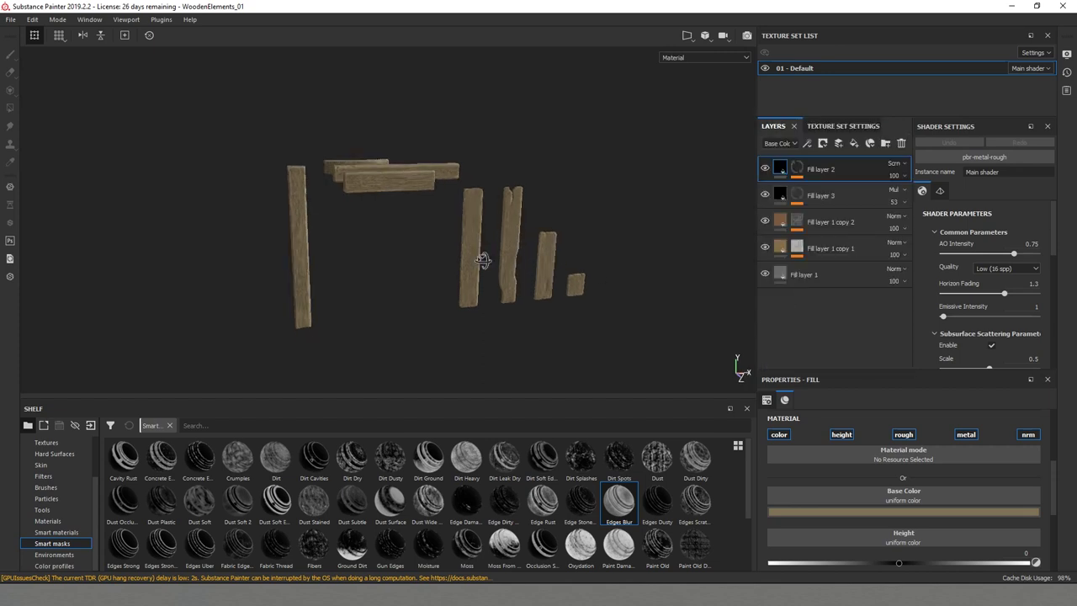
{"action": "left_click_drag", "start_coordinate": [480, 258], "coordinate": [587, 268], "text": "alt"}
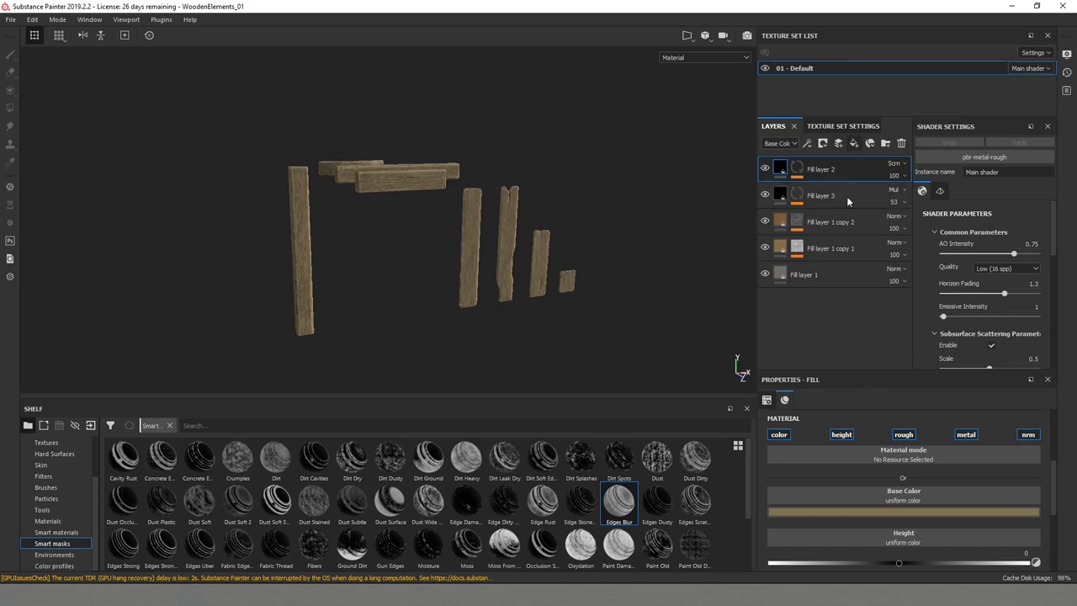
{"action": "left_click", "coordinate": [903, 511]}
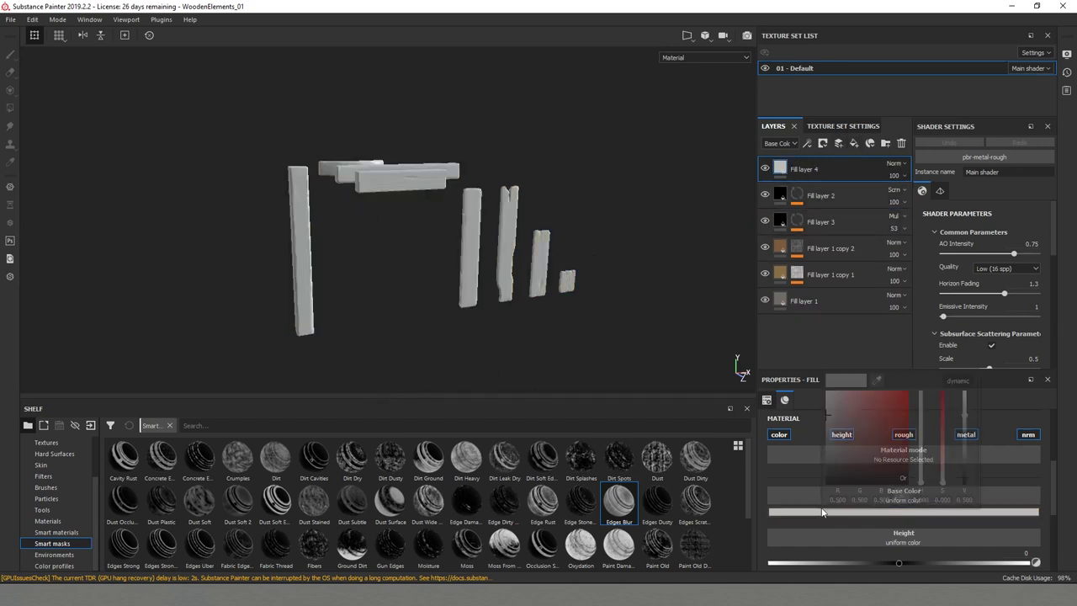
{"action": "mouse_move", "coordinate": [924, 465]}
{"action": "left_mouse_down"}
{"action": "mouse_move", "coordinate": [922, 453]}
{"action": "mouse_move", "coordinate": [923, 466]}
{"action": "left_mouse_up"}
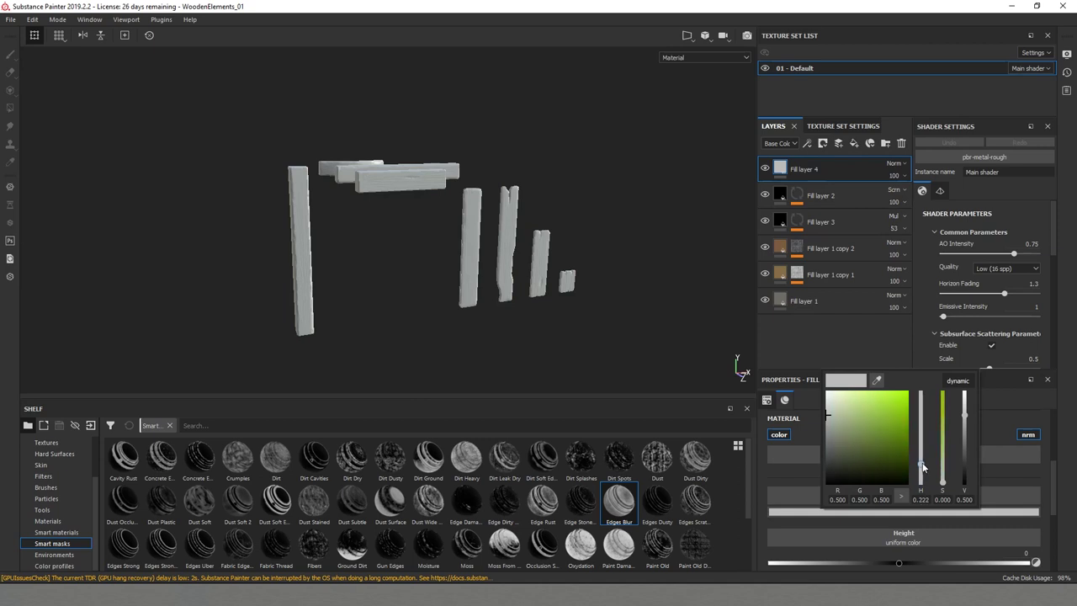
{"action": "left_click_drag", "start_coordinate": [832, 416], "coordinate": [859, 455]}
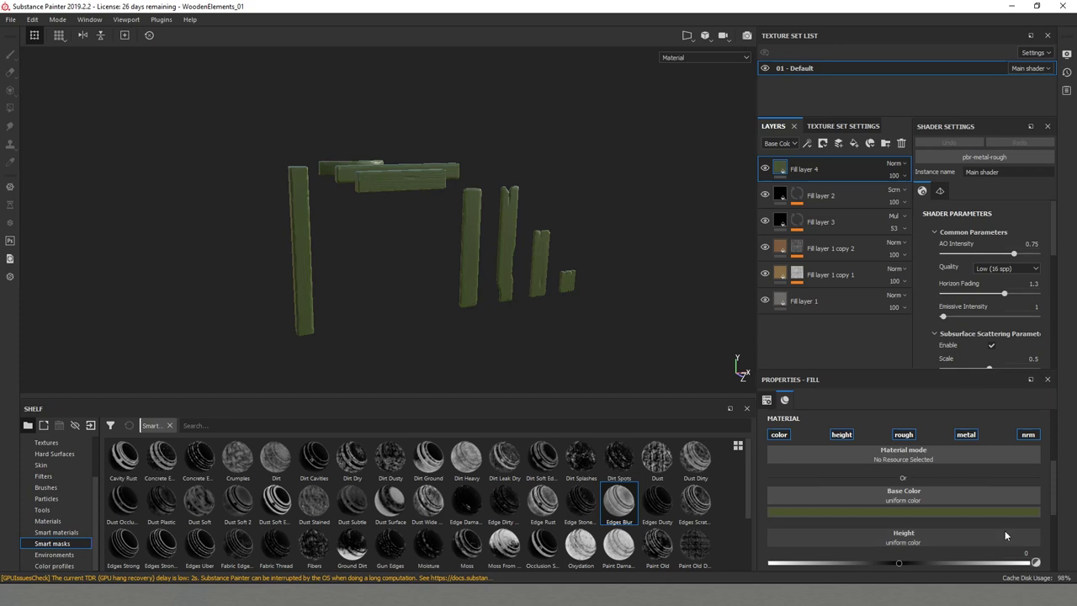
- Set the roughness of the green fill layer to 0.4185
{"action": "scroll", "coordinate": [1005, 531], "scroll_direction": "down", "scroll_amount": 2}
{"action": "left_click_drag", "start_coordinate": [894, 544], "coordinate": [875, 544]}
{"action": "scroll", "coordinate": [457, 236], "scroll_direction": "up", "scroll_amount": 3}
{"action": "left_click_drag", "start_coordinate": [413, 229], "coordinate": [421, 204], "text": "alt"}
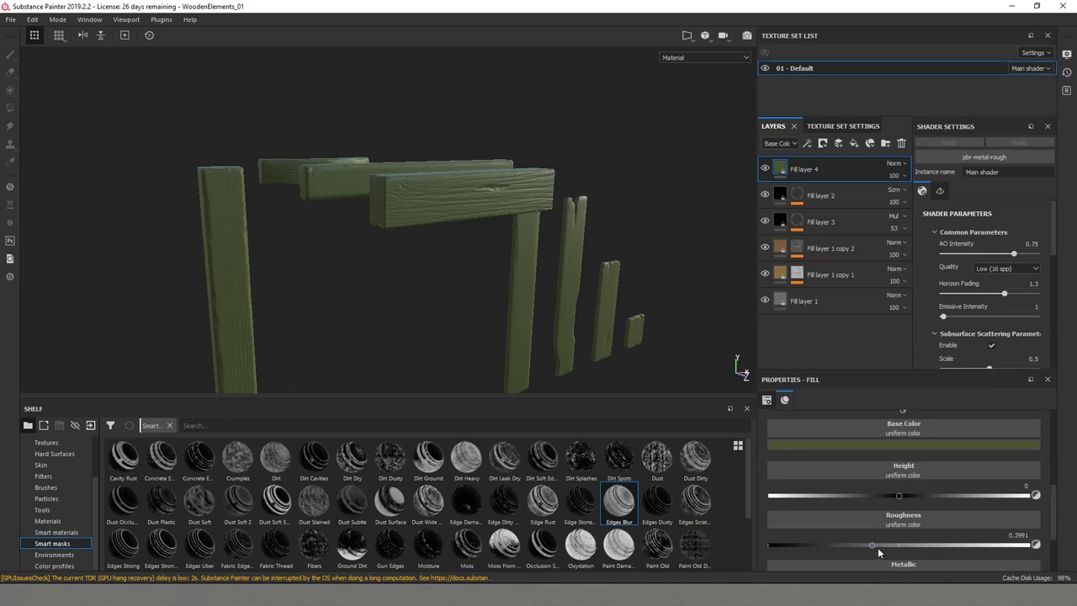
{"action": "left_click_drag", "start_coordinate": [873, 545], "coordinate": [877, 542]}
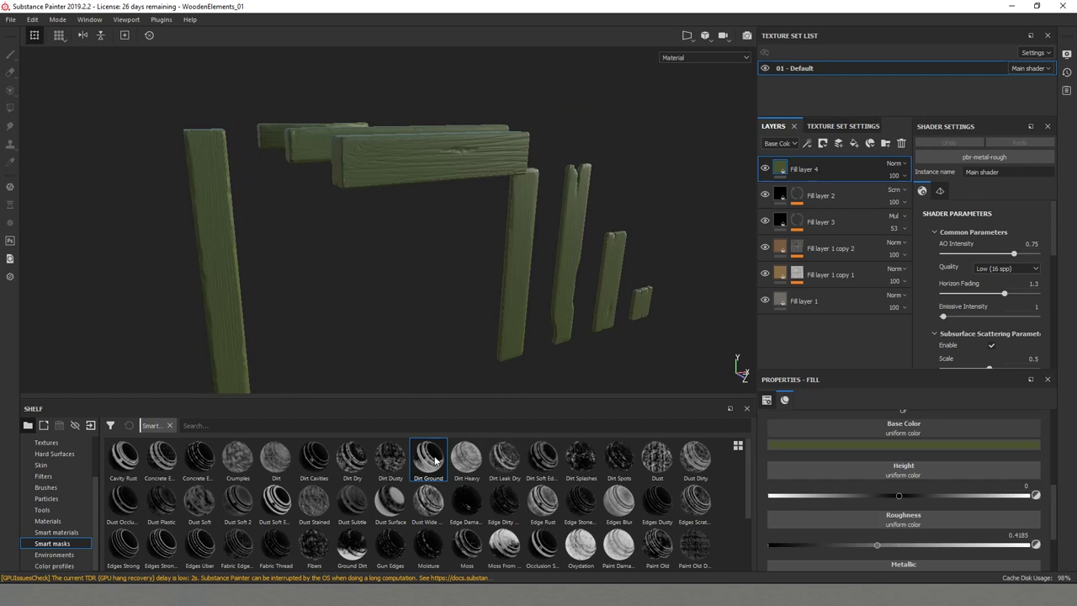
- Mask Fill layer 4 with the Dirt Ground smart mask and set its blend mode to Multiply
{"action": "mouse_move", "coordinate": [435, 459]}
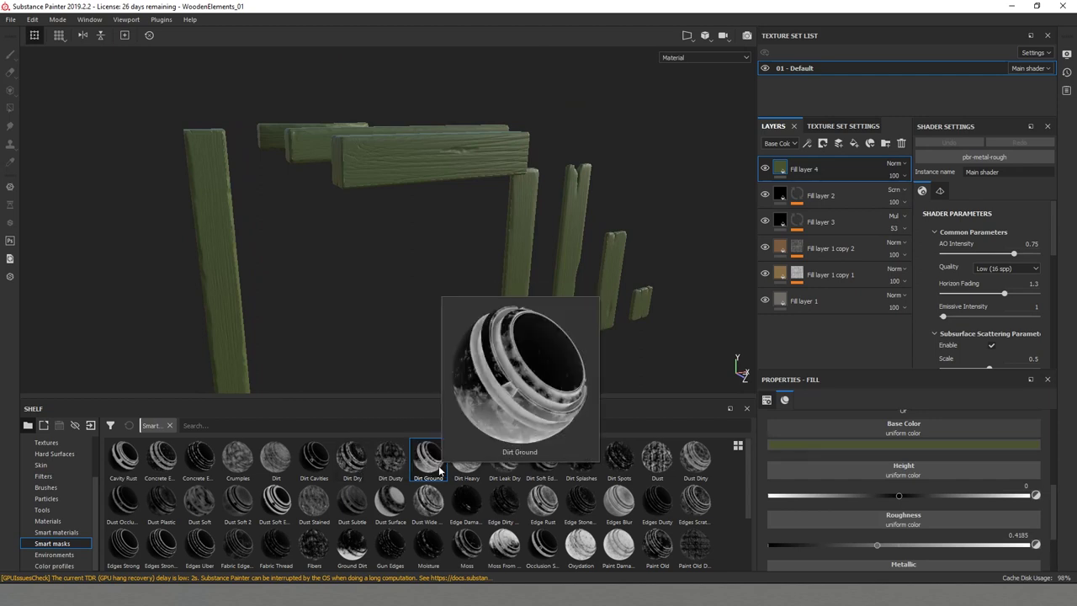
{"action": "mouse_move", "coordinate": [435, 471]}
{"action": "left_mouse_down"}
{"action": "mouse_move", "coordinate": [469, 432]}
{"action": "mouse_move", "coordinate": [808, 172]}
{"action": "left_mouse_up"}
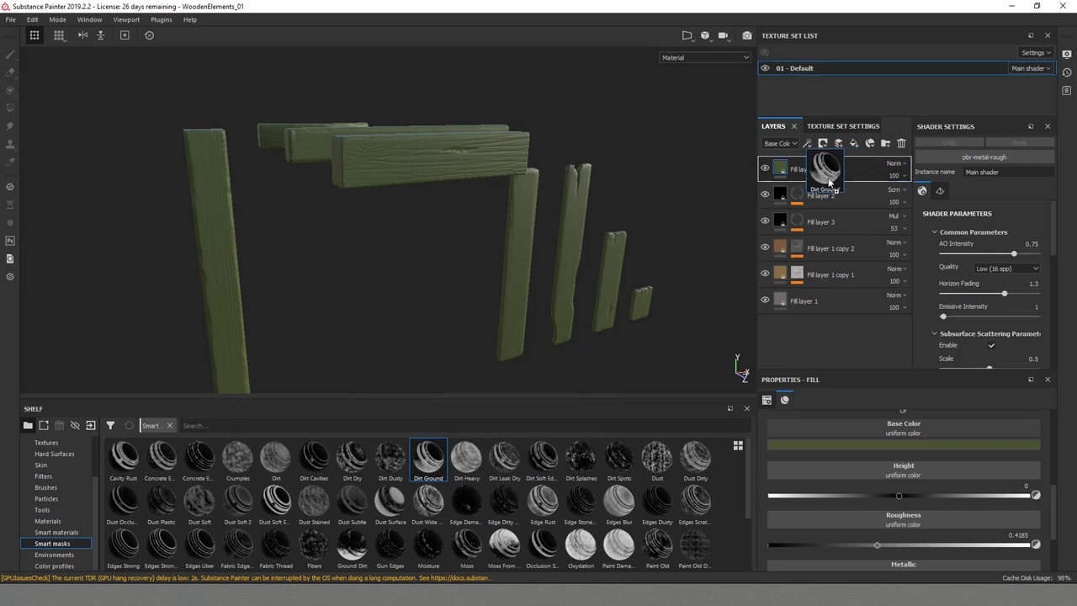
{"action": "mouse_move", "coordinate": [482, 248]}
{"action": "left_mouse_down", "text": "alt"}
{"action": "mouse_move", "coordinate": [303, 258]}
{"action": "mouse_move", "coordinate": [842, 223]}
{"action": "mouse_move", "coordinate": [361, 233]}
{"action": "mouse_move", "coordinate": [479, 257]}
{"action": "mouse_move", "coordinate": [436, 255]}
{"action": "mouse_move", "coordinate": [575, 235]}
{"action": "mouse_move", "coordinate": [685, 241]}
{"action": "mouse_move", "coordinate": [433, 260]}
{"action": "mouse_move", "coordinate": [567, 227]}
{"action": "left_mouse_up", "text": "alt"}
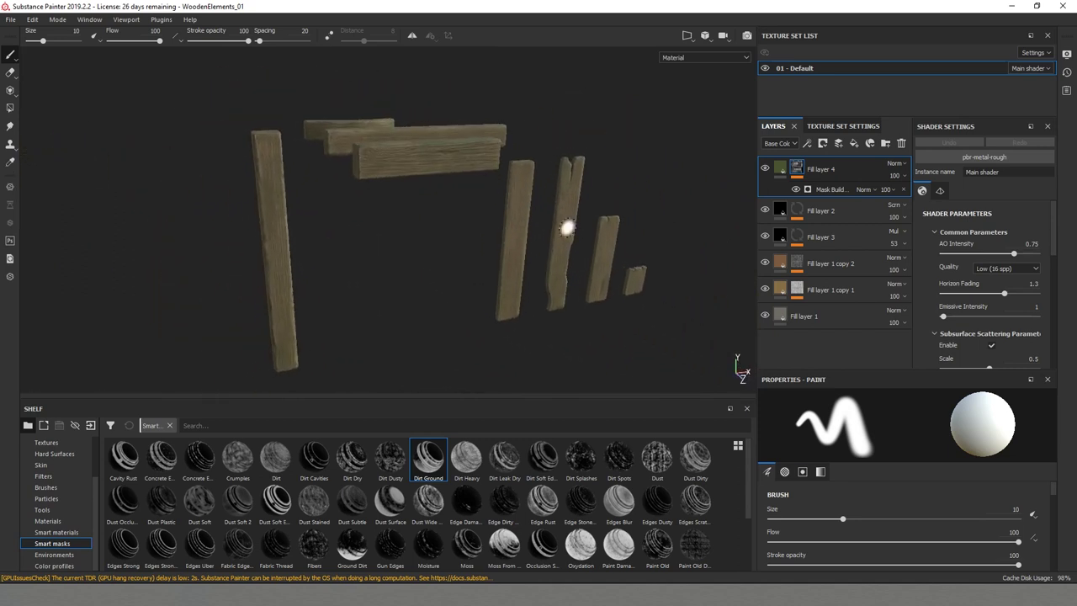
{"action": "left_click", "coordinate": [896, 163]}
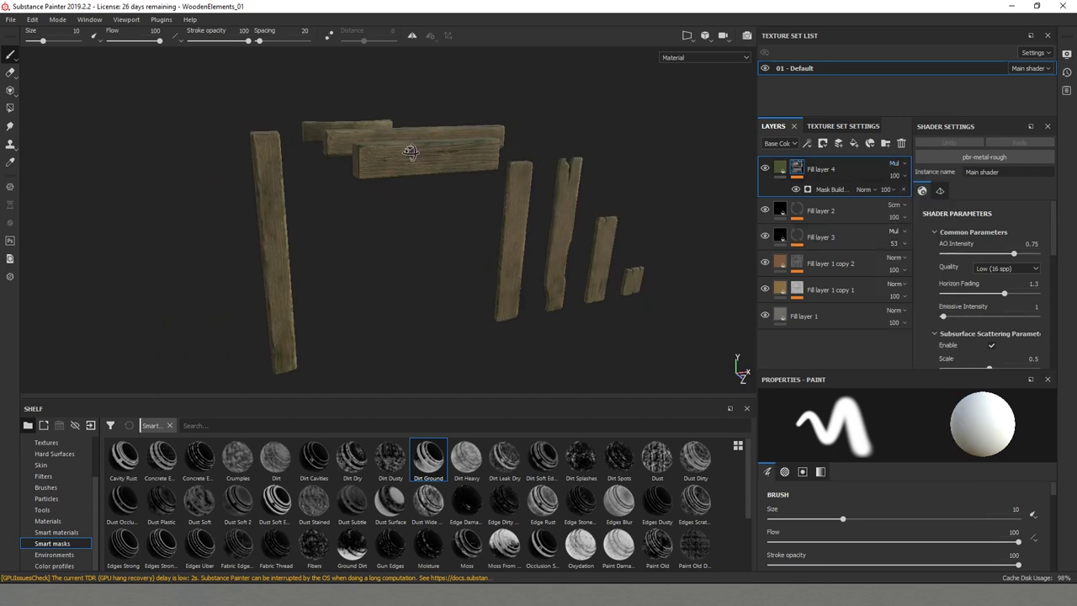
- Lighten the base color of Fill layer 4 to a muted green with RGB 0.157, 0.200, 0.081
{"action": "scroll", "coordinate": [409, 149], "scroll_direction": "up", "scroll_amount": 3}
{"action": "left_click_drag", "start_coordinate": [428, 197], "coordinate": [474, 223], "text": "alt"}
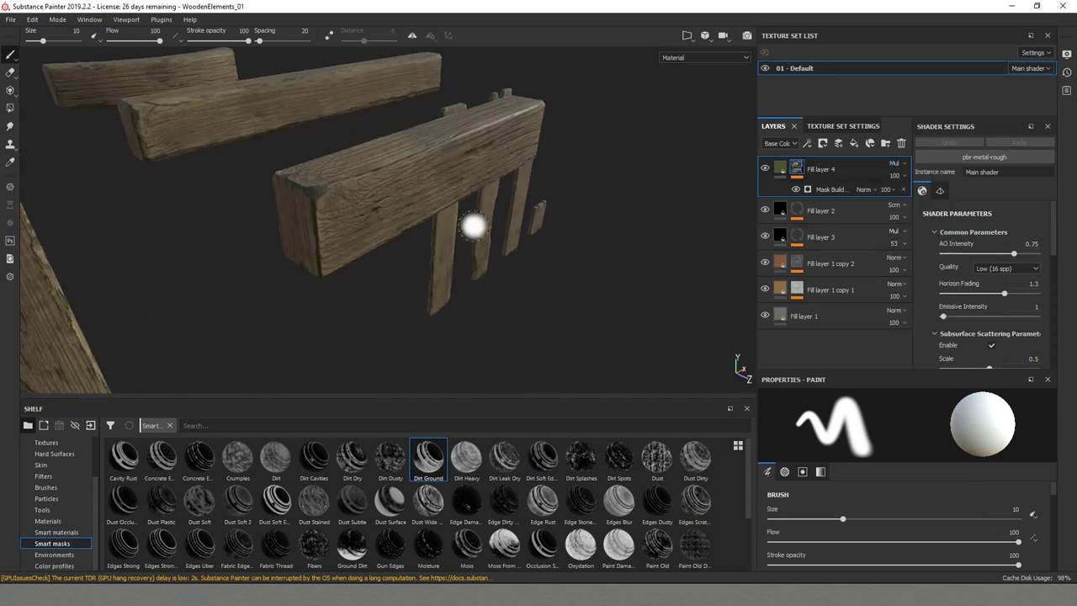
{"action": "left_click", "coordinate": [779, 169]}
{"action": "left_click", "coordinate": [903, 445]}
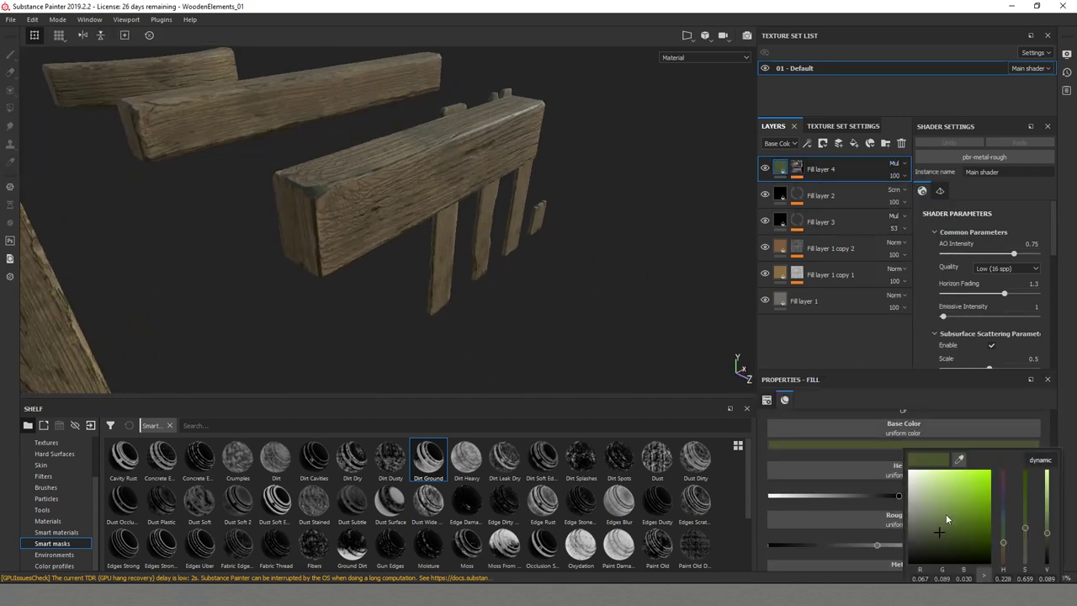
{"action": "left_click_drag", "start_coordinate": [939, 526], "coordinate": [936, 518]}
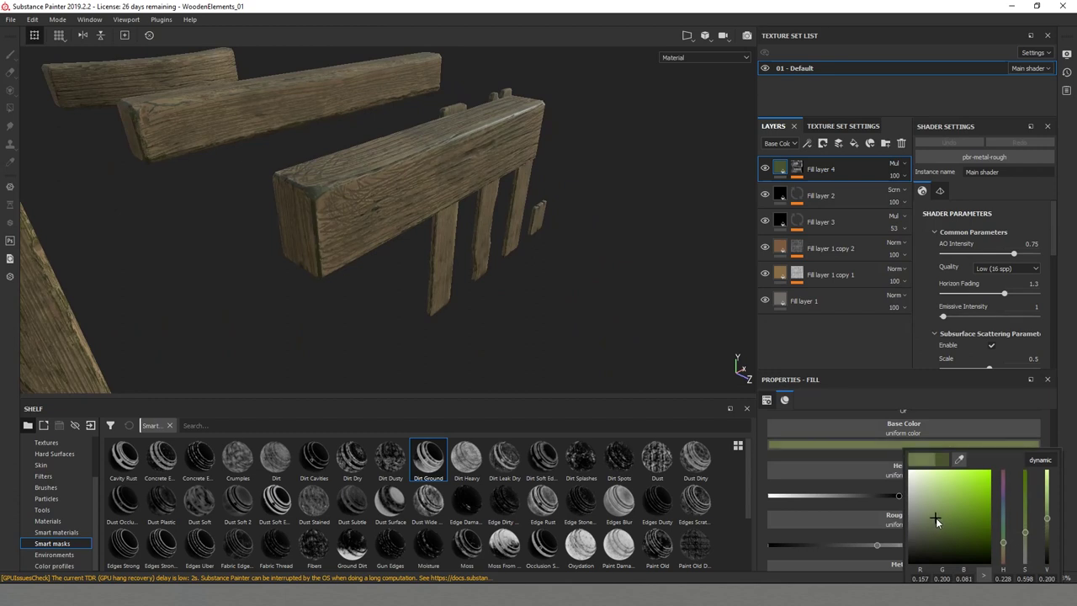
- Examine the green dirt effect on the beams and the lower ends of the planks from several angles
{"action": "mouse_move", "coordinate": [488, 287]}
{"action": "left_mouse_down", "text": "alt"}
{"action": "mouse_move", "coordinate": [284, 243]}
{"action": "mouse_move", "coordinate": [390, 250]}
{"action": "mouse_move", "coordinate": [418, 264]}
{"action": "left_mouse_up", "text": "alt"}
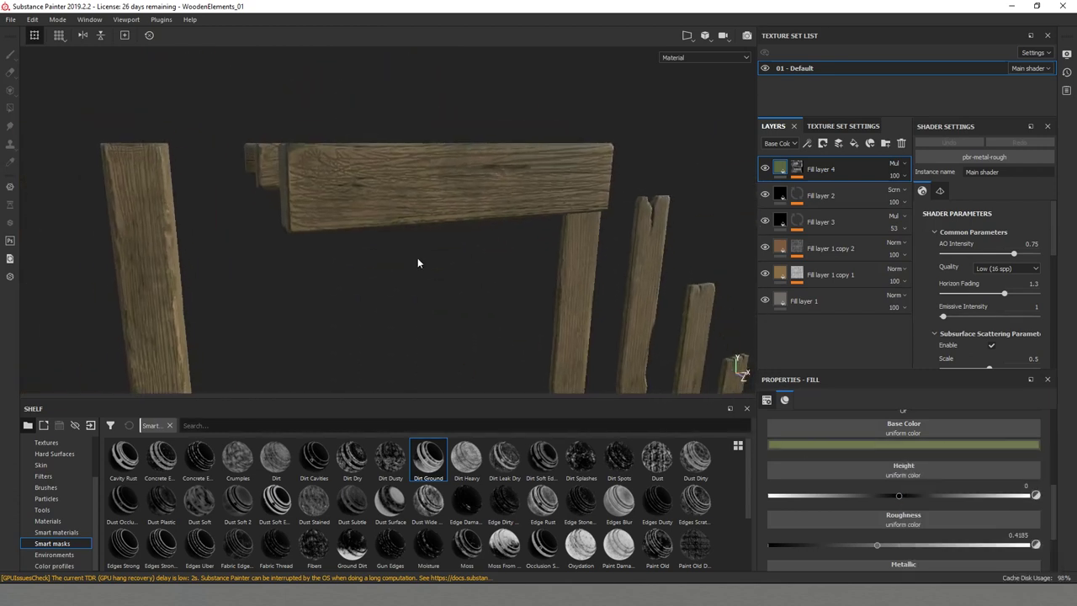
{"action": "left_click_drag", "start_coordinate": [452, 295], "coordinate": [322, 202], "text": "alt"}
{"action": "middle_click_drag", "start_coordinate": [673, 377], "coordinate": [435, 253], "text": "alt"}
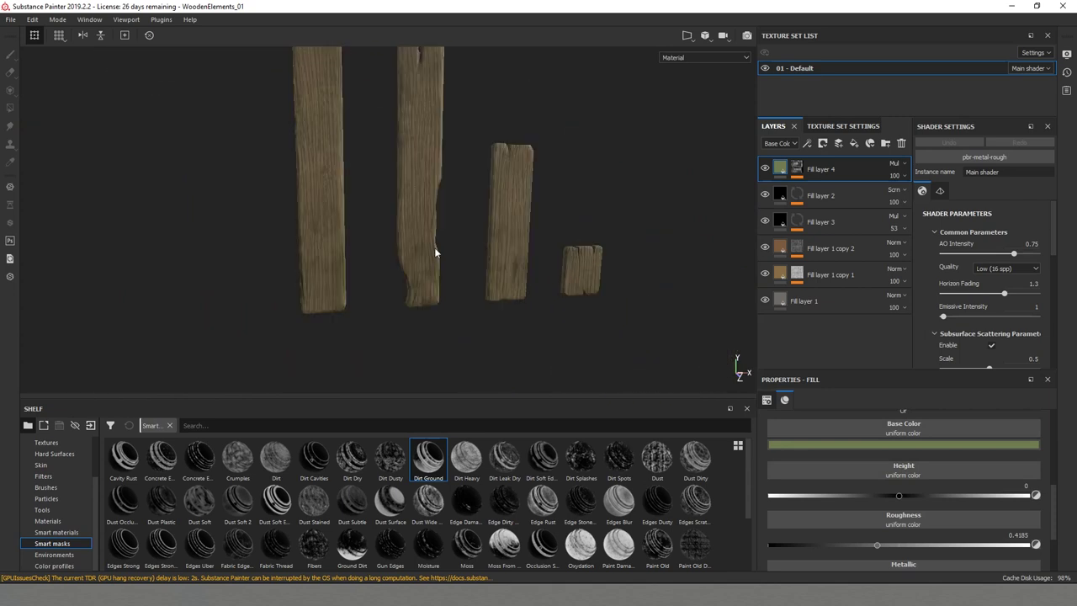
{"action": "scroll", "coordinate": [435, 253], "scroll_direction": "up", "scroll_amount": 4}
{"action": "right_click_drag", "start_coordinate": [366, 286], "coordinate": [432, 303], "text": "alt"}
{"action": "left_click_drag", "start_coordinate": [433, 303], "coordinate": [440, 283], "text": "alt"}
{"action": "scroll", "coordinate": [441, 284], "scroll_direction": "down", "scroll_amount": 4}
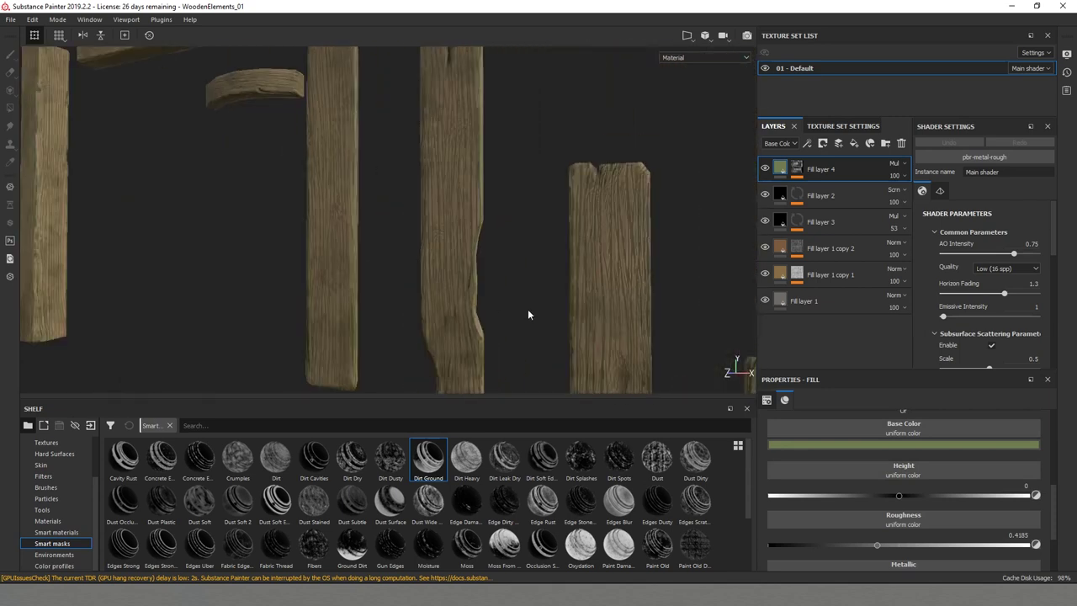
{"action": "middle_click_drag", "start_coordinate": [529, 315], "coordinate": [426, 245], "text": "alt"}
{"action": "scroll", "coordinate": [425, 245], "scroll_direction": "down", "scroll_amount": 1}
{"action": "left_click_drag", "start_coordinate": [425, 246], "coordinate": [467, 284], "text": "alt"}
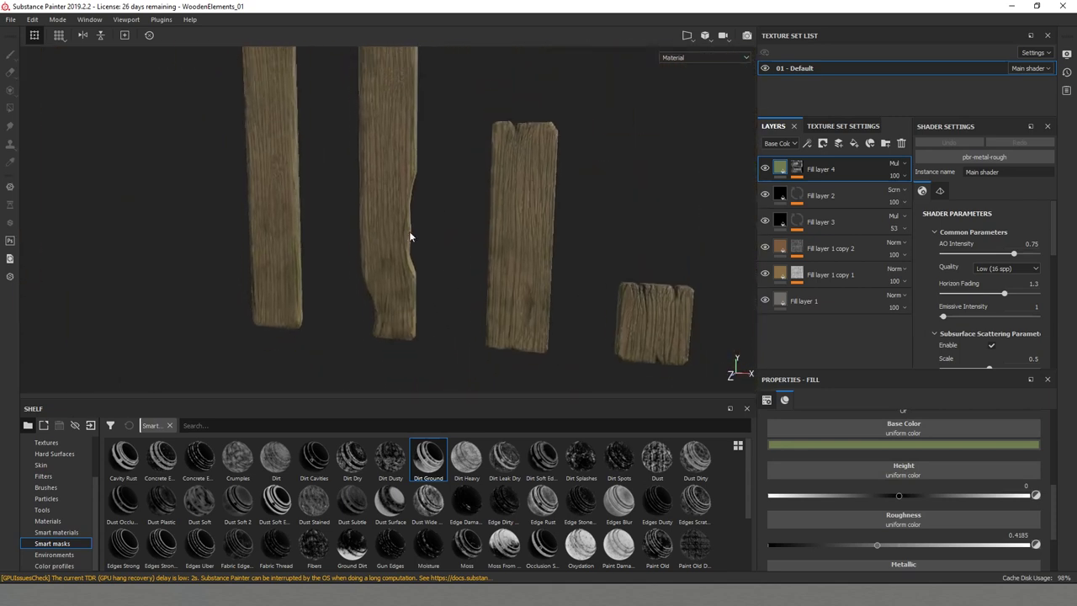
{"action": "left_click_drag", "start_coordinate": [410, 236], "coordinate": [492, 224], "text": "alt"}
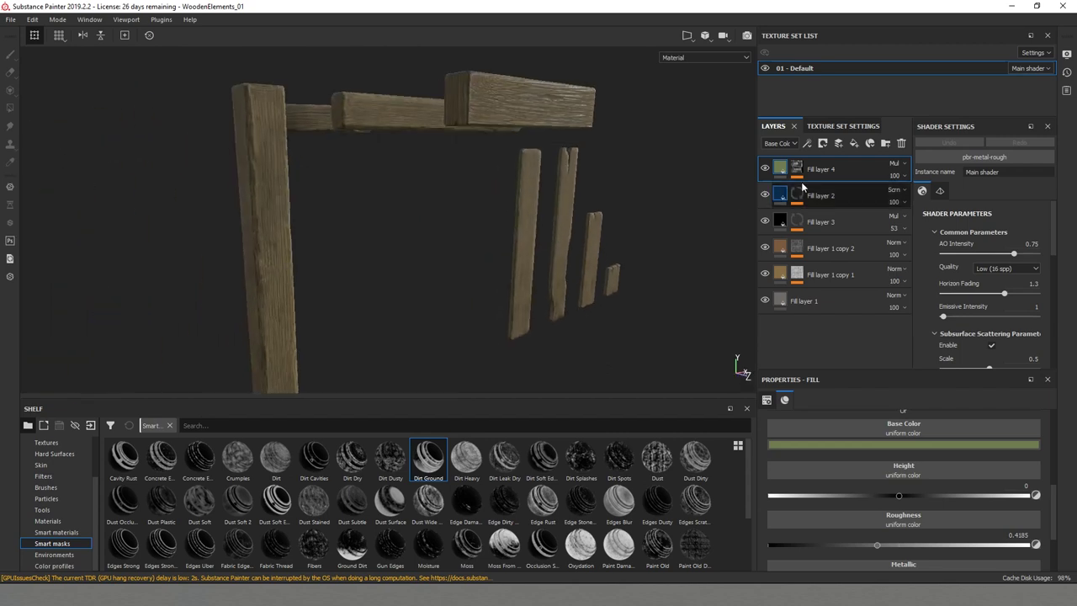
- Duplicate Fill layer 4 and set the copy's base color to a yellowish olive with RGB 0.317, 0.293, 0.077
{"action": "right_click", "coordinate": [784, 168]}
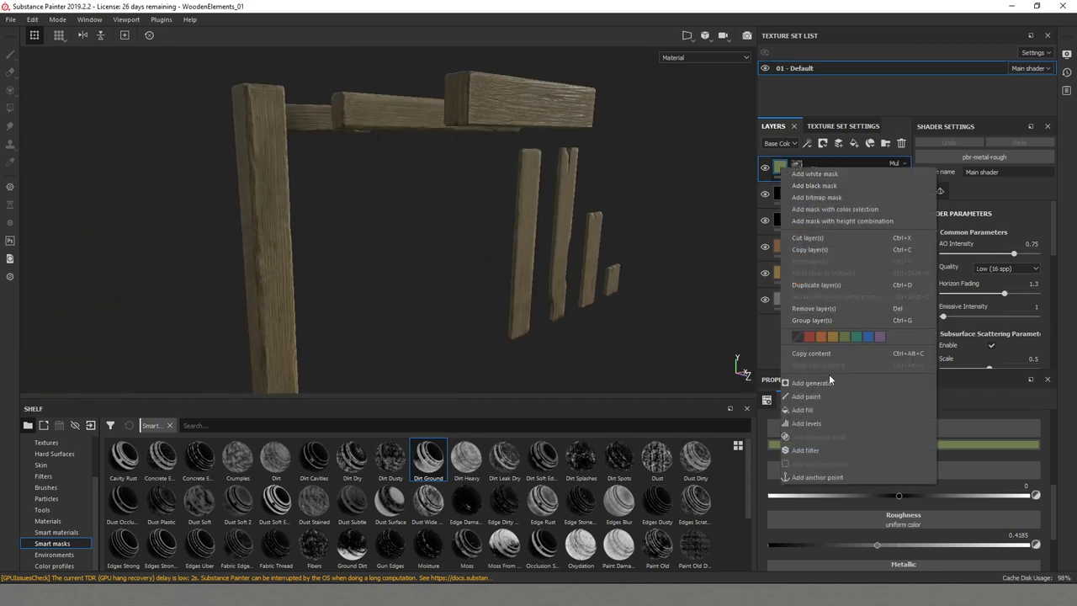
{"action": "left_click", "coordinate": [828, 285]}
{"action": "left_click", "coordinate": [864, 446]}
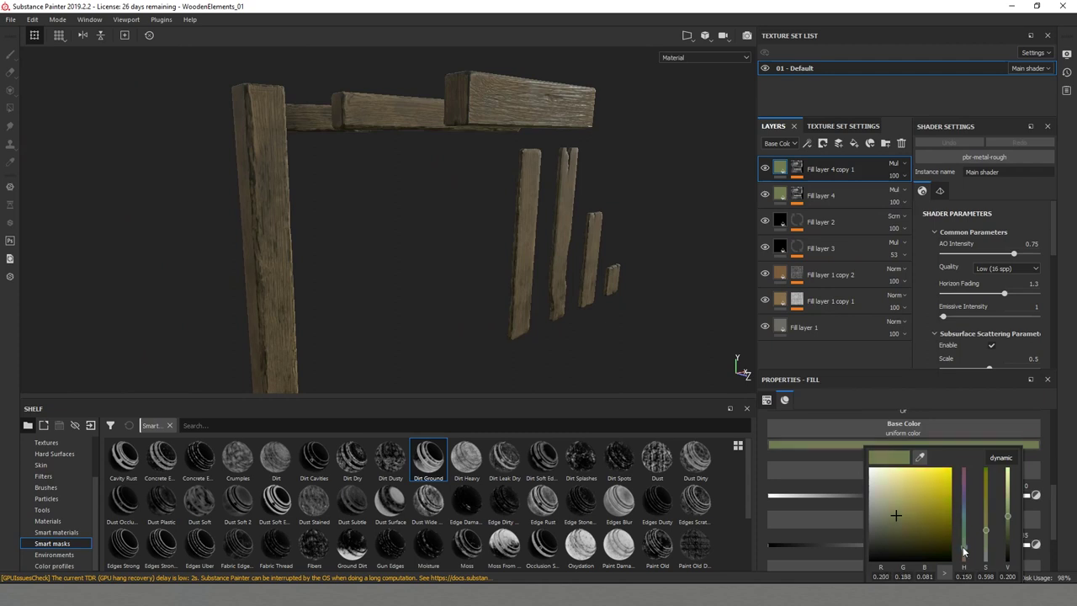
{"action": "left_click_drag", "start_coordinate": [900, 510], "coordinate": [906, 504]}
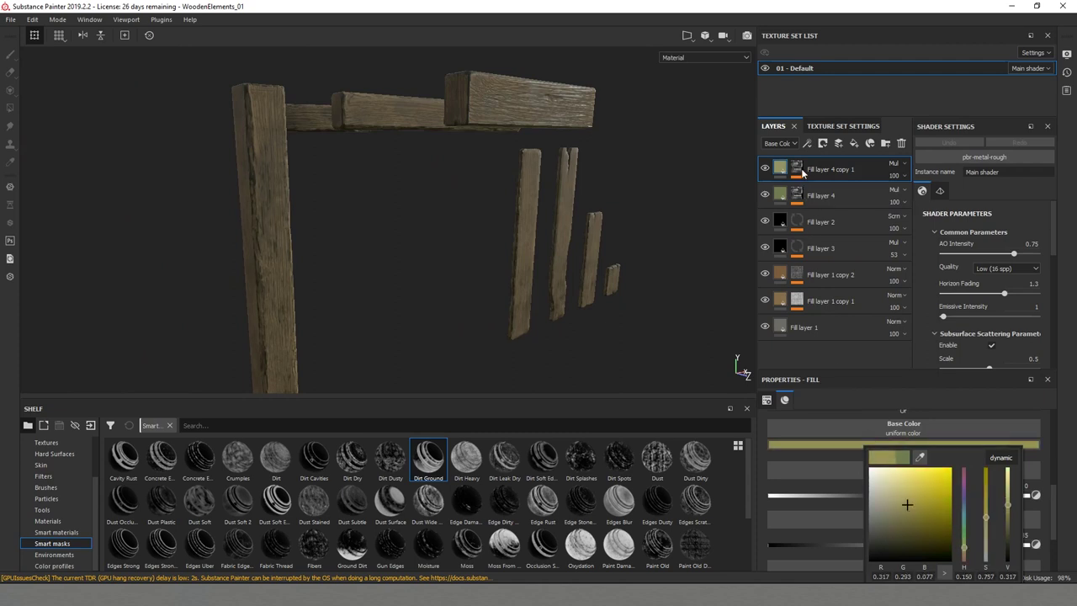
- Replace the mask on Fill layer 4 copy 1 with the Dust Wide Edges smart mask
{"action": "left_click", "coordinate": [797, 167]}
{"action": "right_click", "coordinate": [797, 168]}
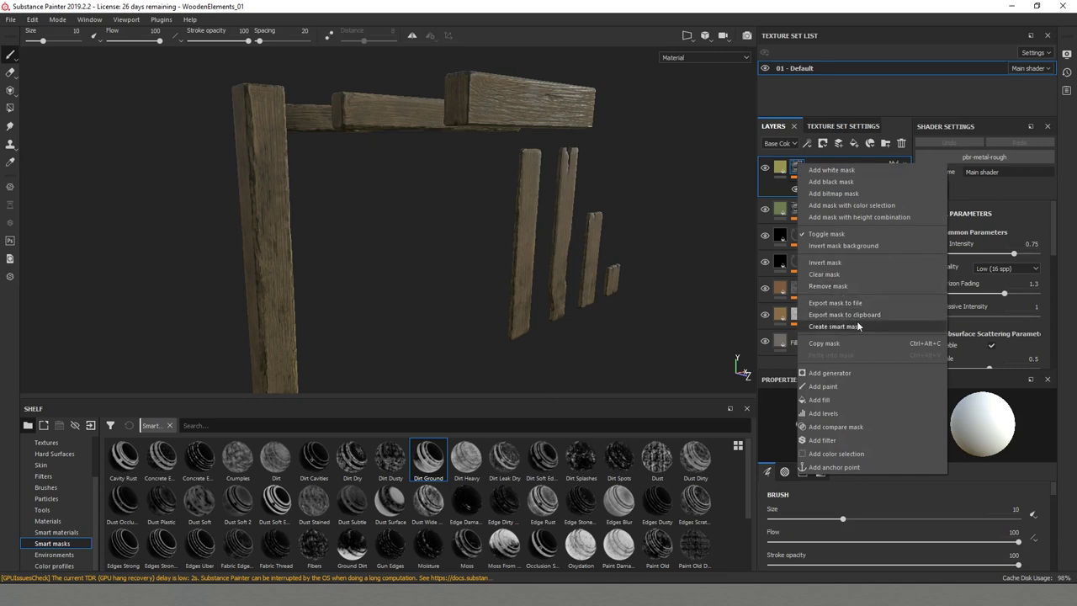
{"action": "left_click", "coordinate": [846, 286]}
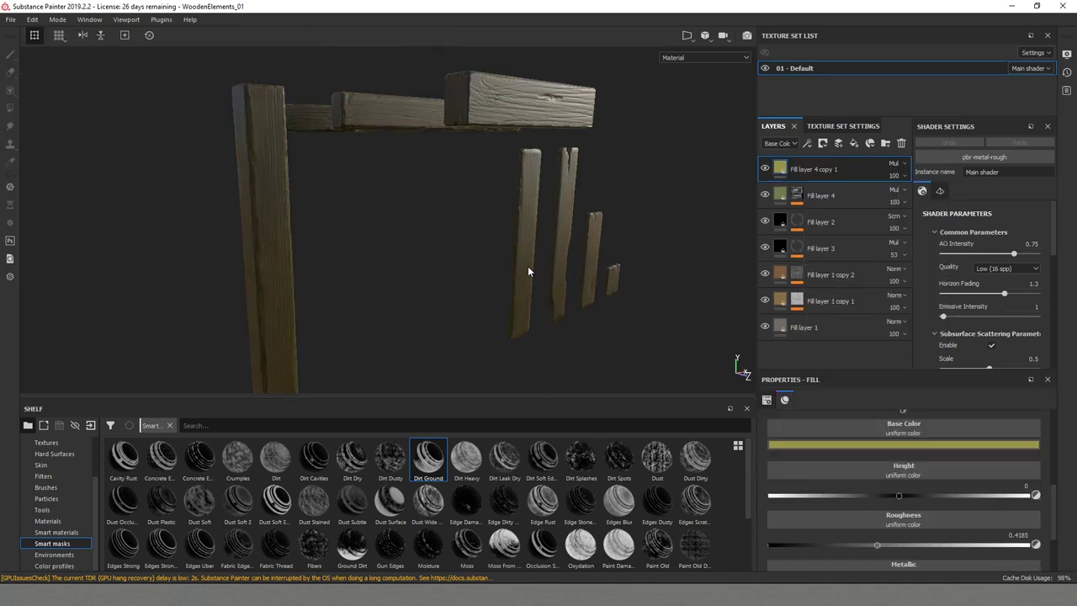
{"action": "left_click_drag", "start_coordinate": [528, 271], "coordinate": [474, 368], "text": "alt"}
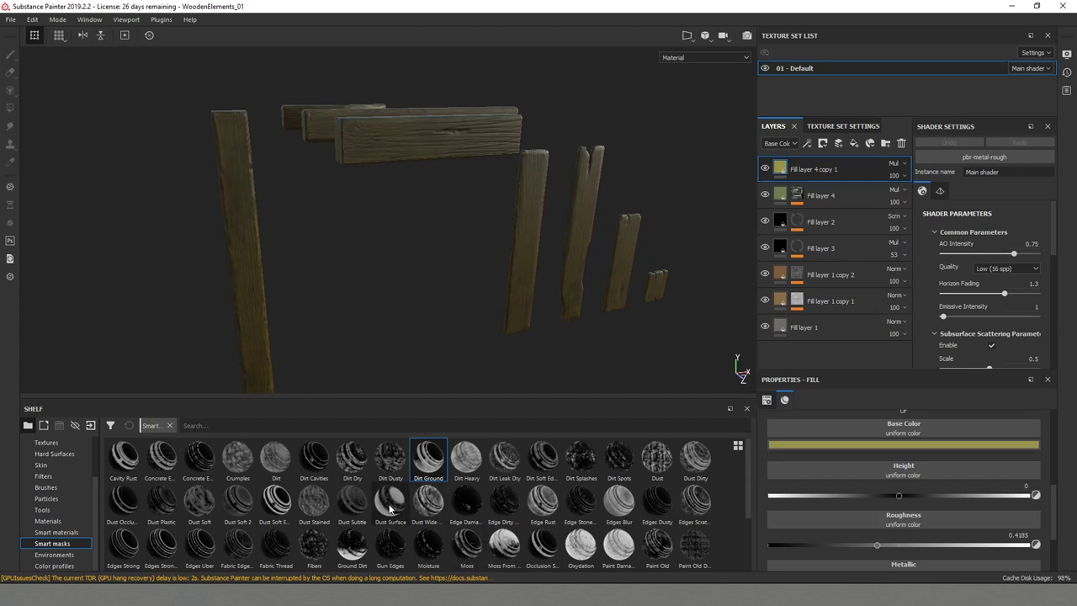
{"action": "left_click_drag", "start_coordinate": [392, 509], "coordinate": [817, 183]}
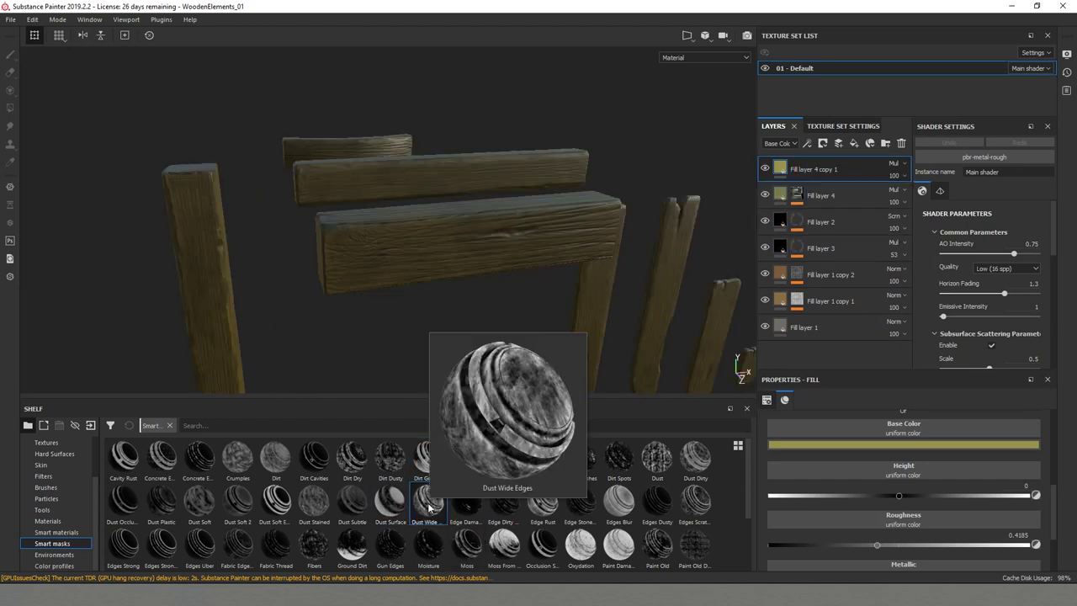
{"action": "left_click", "coordinate": [430, 505]}
{"action": "left_click_drag", "start_coordinate": [438, 505], "coordinate": [829, 175]}
{"action": "left_click_drag", "start_coordinate": [492, 282], "coordinate": [553, 289], "text": "alt"}
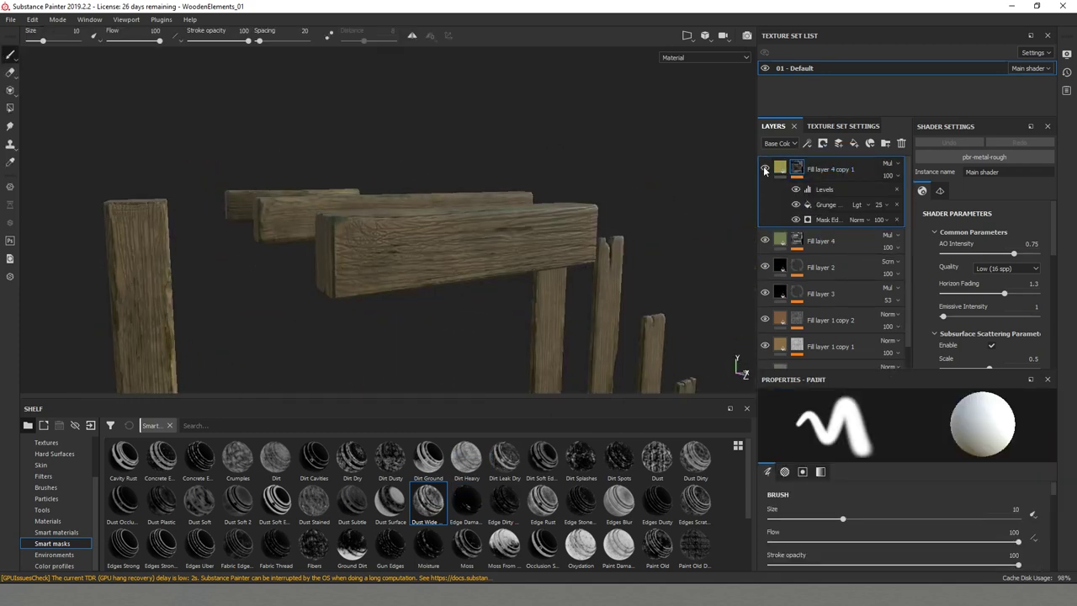
- Duplicate Fill layer 4 copy 1 and change the new copy's base color to a paler, greyish olive
{"action": "mouse_move", "coordinate": [471, 252]}
{"action": "left_mouse_down", "text": "alt"}
{"action": "mouse_move", "coordinate": [270, 284]}
{"action": "mouse_move", "coordinate": [496, 288]}
{"action": "mouse_move", "coordinate": [376, 225]}
{"action": "mouse_move", "coordinate": [399, 269]}
{"action": "mouse_move", "coordinate": [136, 239]}
{"action": "mouse_move", "coordinate": [454, 255]}
{"action": "mouse_move", "coordinate": [475, 306]}
{"action": "left_mouse_up", "text": "alt"}
{"action": "scroll", "coordinate": [496, 288], "scroll_direction": "down", "scroll_amount": 5}
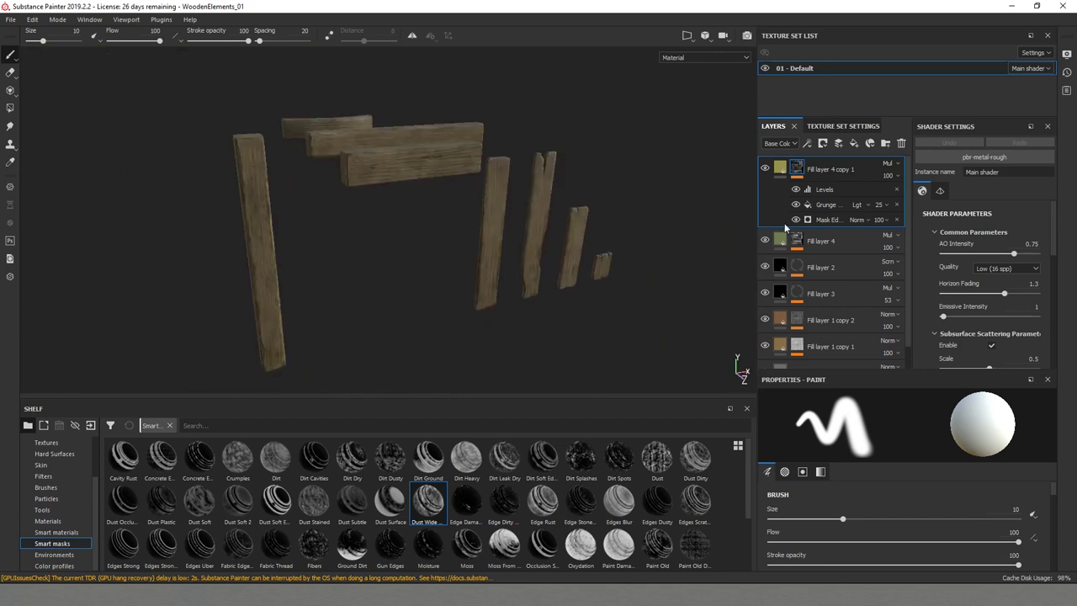
{"action": "right_click", "coordinate": [772, 169]}
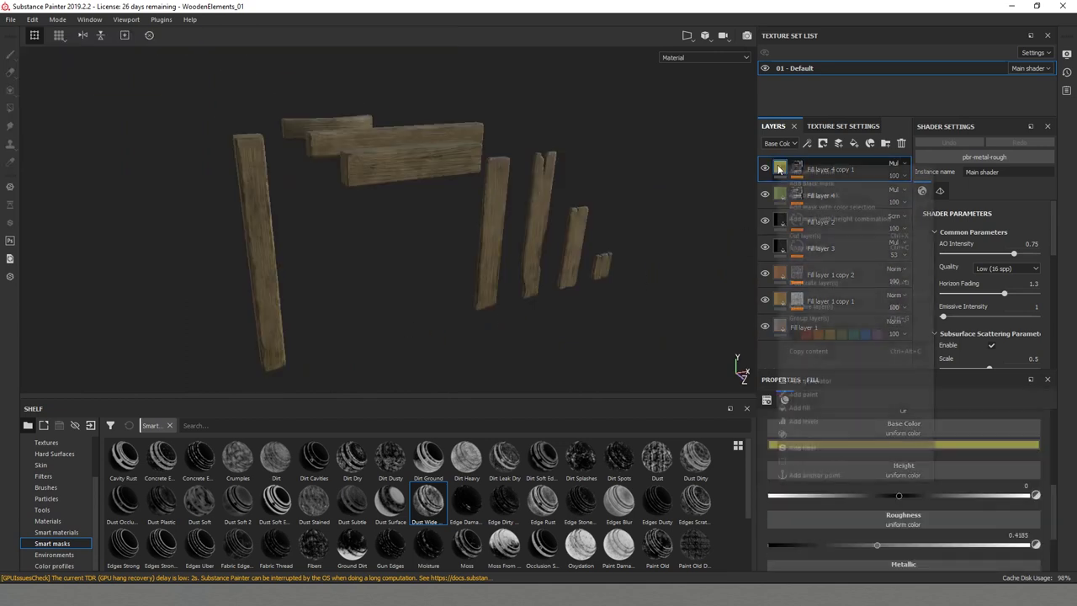
{"action": "left_click", "coordinate": [814, 283]}
{"action": "left_click", "coordinate": [848, 445]}
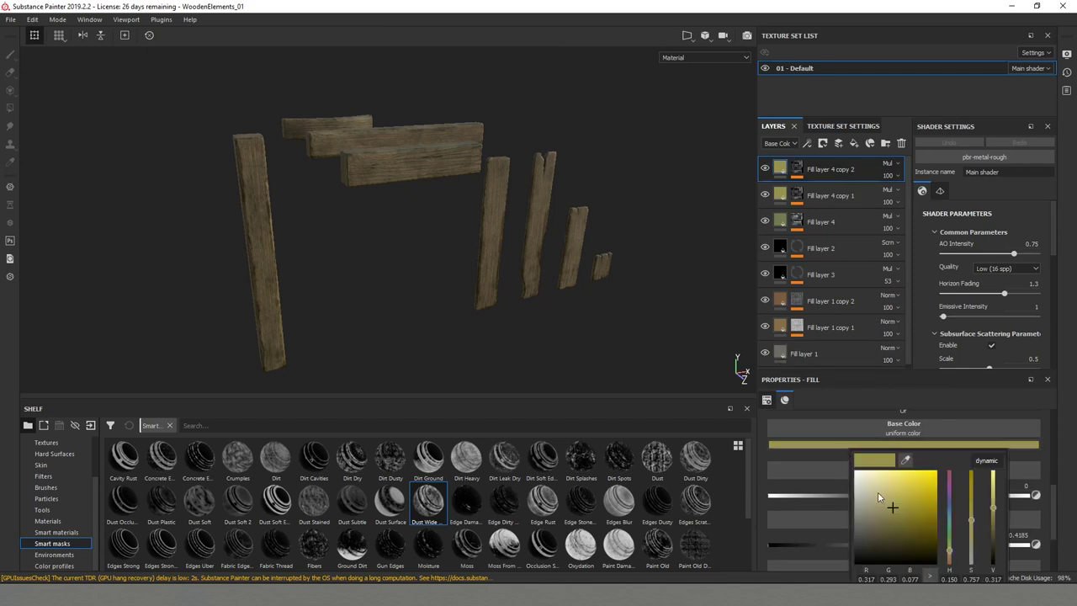
{"action": "mouse_move", "coordinate": [882, 507]}
{"action": "left_mouse_down"}
{"action": "mouse_move", "coordinate": [873, 525]}
{"action": "mouse_move", "coordinate": [877, 513]}
{"action": "left_mouse_up"}
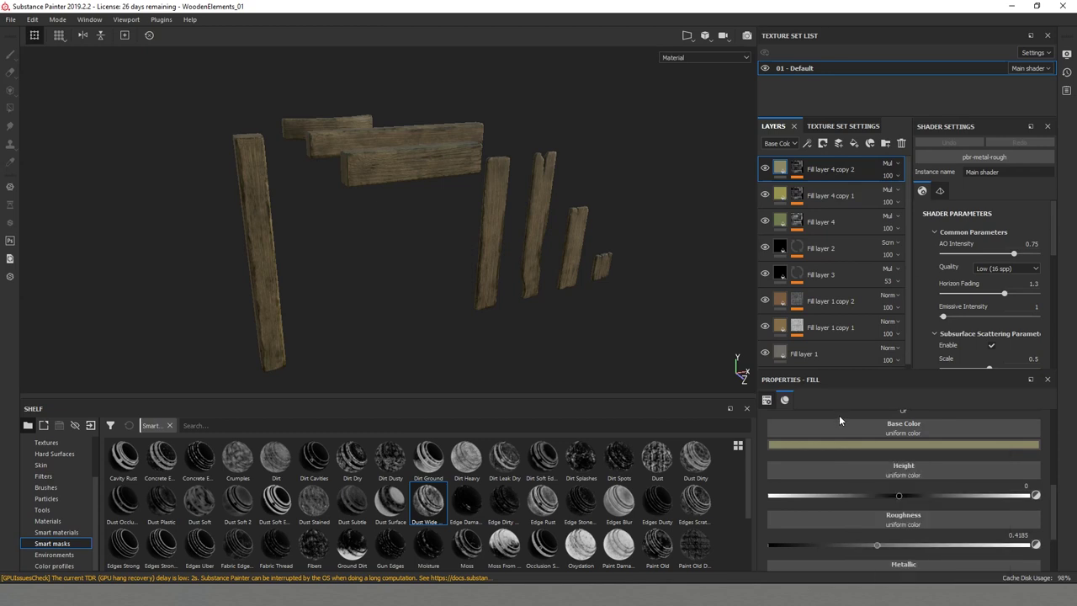
- Replace the mask on Fill layer 4 copy 2 with the Ground Dirt smart mask and check the plank ends
{"action": "right_click", "coordinate": [799, 171]}
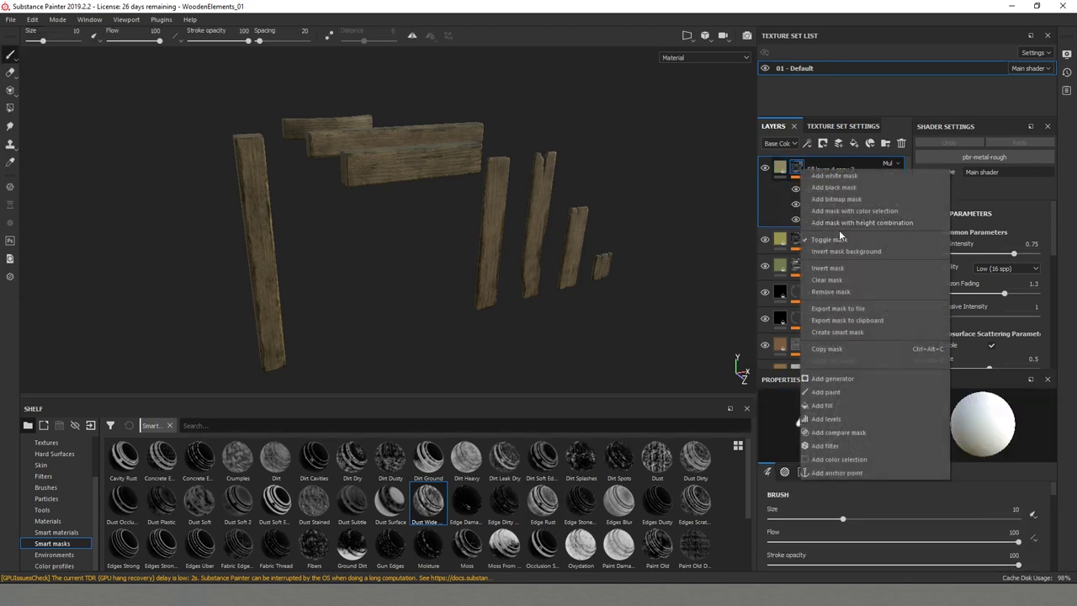
{"action": "left_click", "coordinate": [842, 293]}
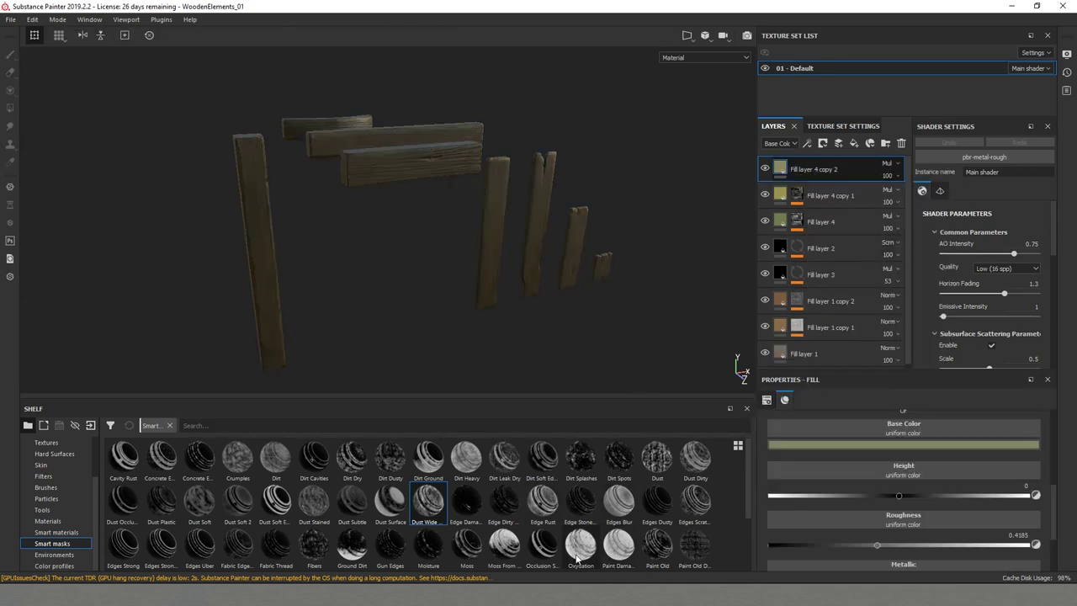
{"action": "mouse_move", "coordinate": [354, 553]}
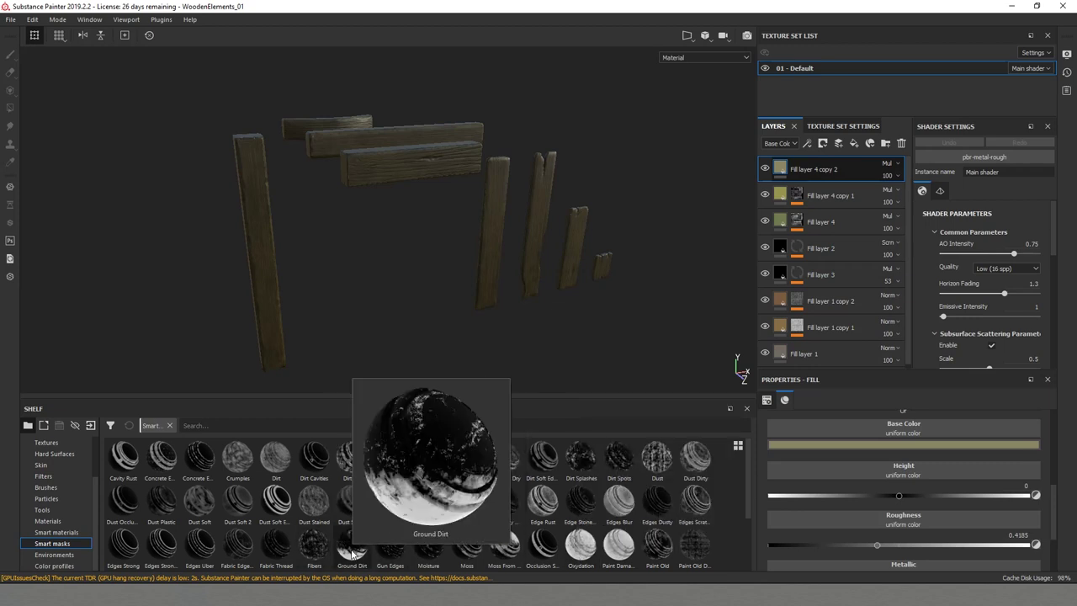
{"action": "left_click_drag", "start_coordinate": [352, 554], "coordinate": [843, 168]}
{"action": "left_click_drag", "start_coordinate": [451, 332], "coordinate": [401, 301], "text": "alt"}
{"action": "scroll", "coordinate": [354, 312], "scroll_direction": "up", "scroll_amount": 3}
{"action": "left_click_drag", "start_coordinate": [319, 326], "coordinate": [194, 313], "text": "alt"}
{"action": "scroll", "coordinate": [445, 279], "scroll_direction": "down", "scroll_amount": 5}
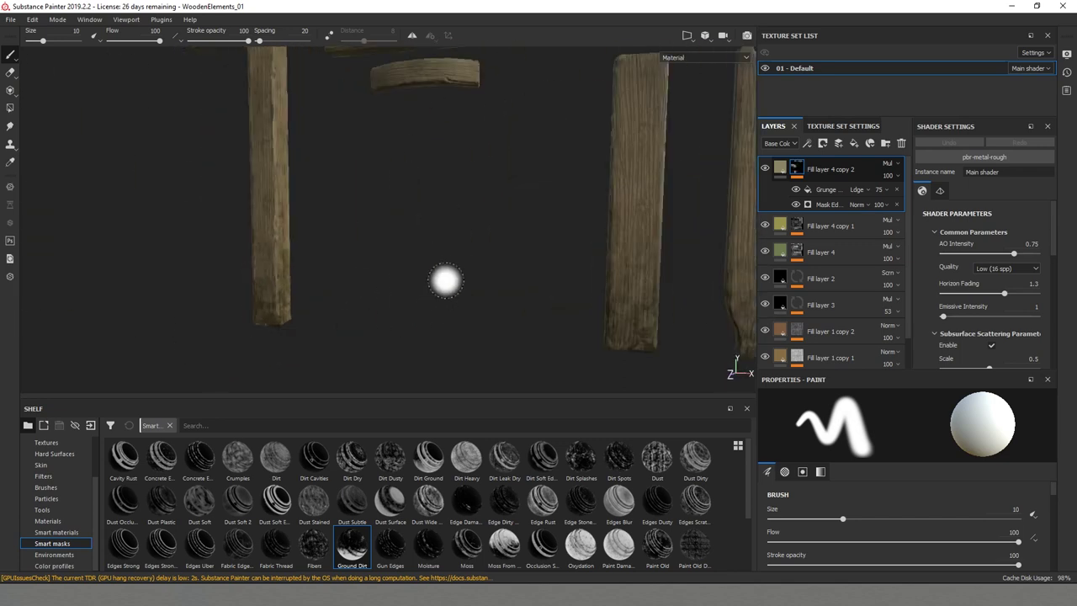
- Examine the ground dirt on the lower ends of the planks and beams from several sides
{"action": "middle_click_drag", "start_coordinate": [467, 273], "coordinate": [329, 238], "text": "alt"}
{"action": "scroll", "coordinate": [477, 289], "scroll_direction": "up", "scroll_amount": 4}
{"action": "left_click_drag", "start_coordinate": [502, 308], "coordinate": [633, 308], "text": "alt"}
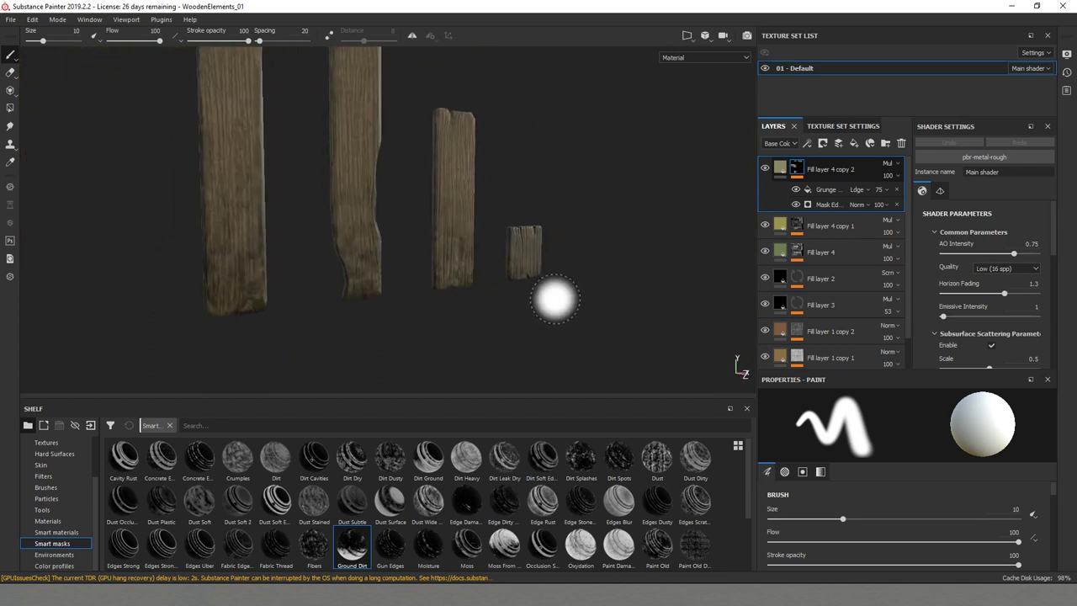
{"action": "middle_click_drag", "start_coordinate": [369, 240], "coordinate": [436, 337], "text": "alt"}
{"action": "left_click_drag", "start_coordinate": [436, 337], "coordinate": [362, 271], "text": "alt"}
{"action": "scroll", "coordinate": [421, 276], "scroll_direction": "up", "scroll_amount": 3}
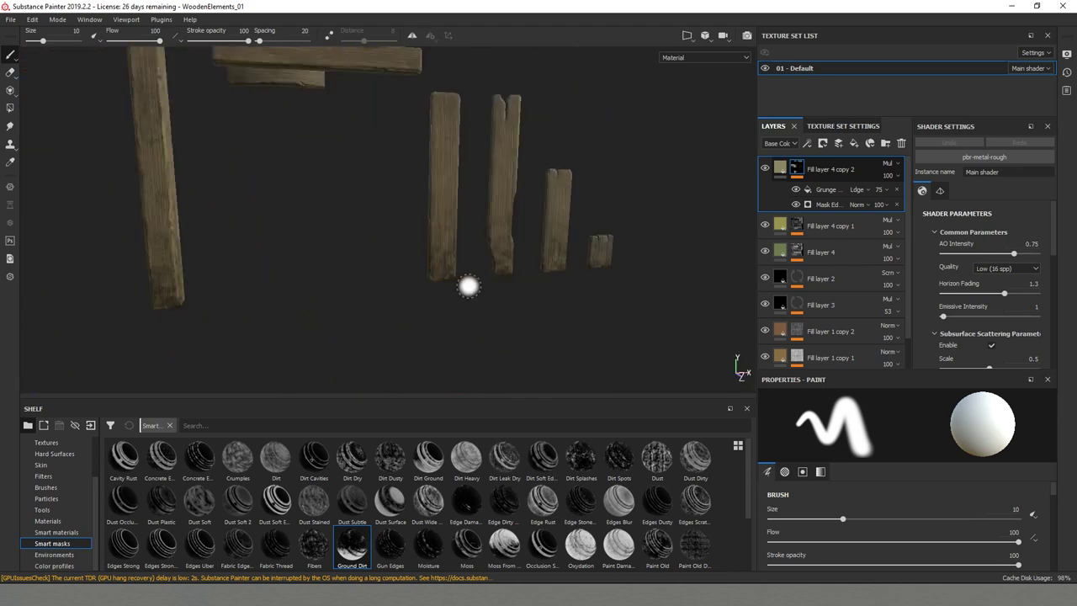
{"action": "left_click_drag", "start_coordinate": [484, 285], "coordinate": [265, 277], "text": "alt"}
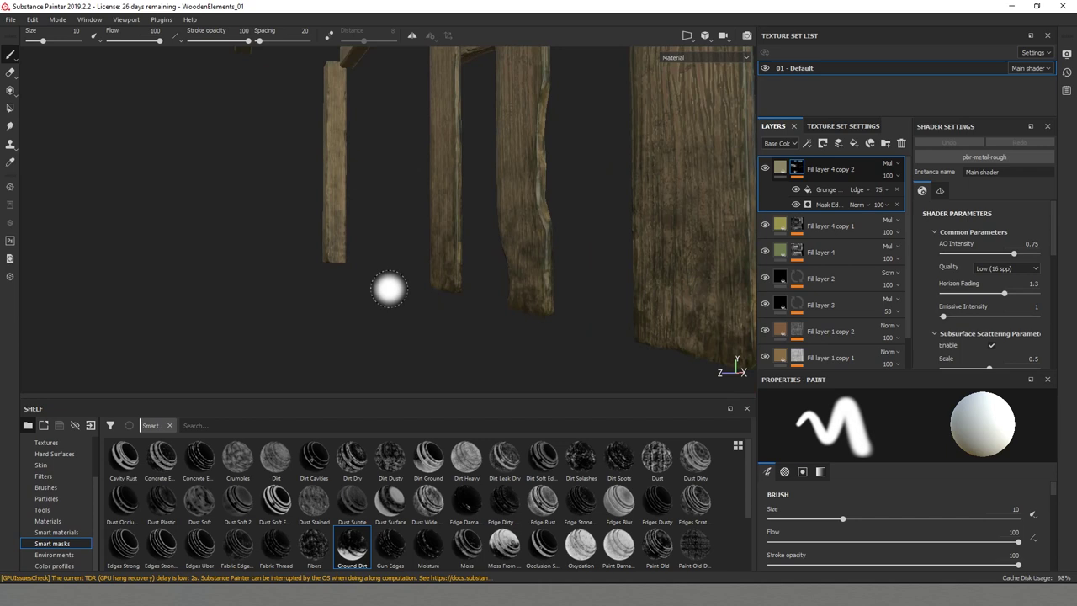
{"action": "middle_click_drag", "start_coordinate": [446, 269], "coordinate": [392, 300], "text": "alt"}
{"action": "scroll", "coordinate": [392, 301], "scroll_direction": "down", "scroll_amount": 3}
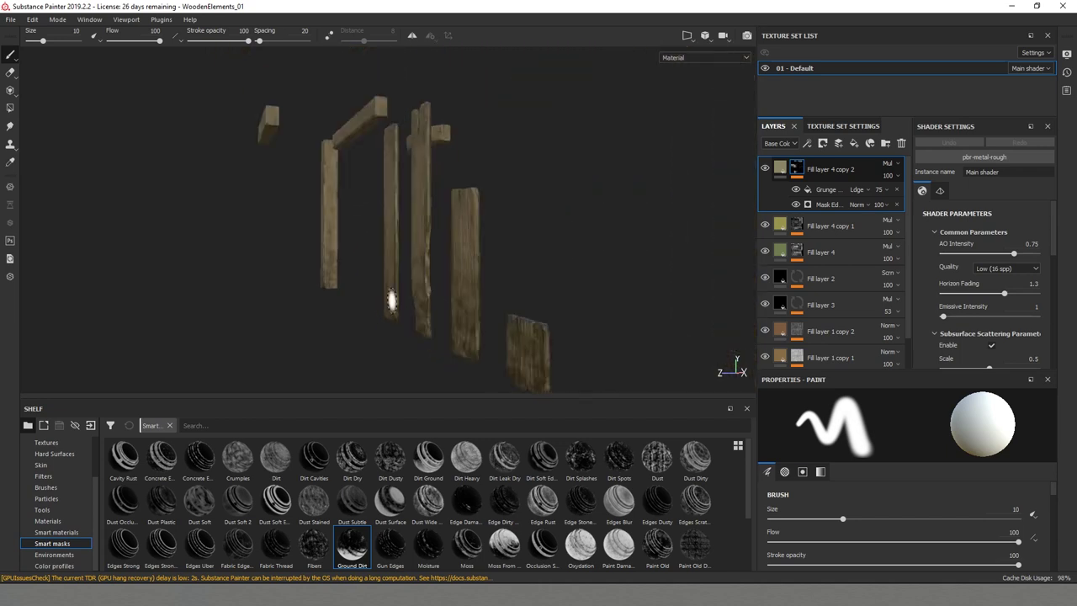
{"action": "left_click_drag", "start_coordinate": [392, 300], "coordinate": [589, 293], "text": "alt"}
{"action": "left_click_drag", "start_coordinate": [382, 283], "coordinate": [308, 237], "text": "alt"}
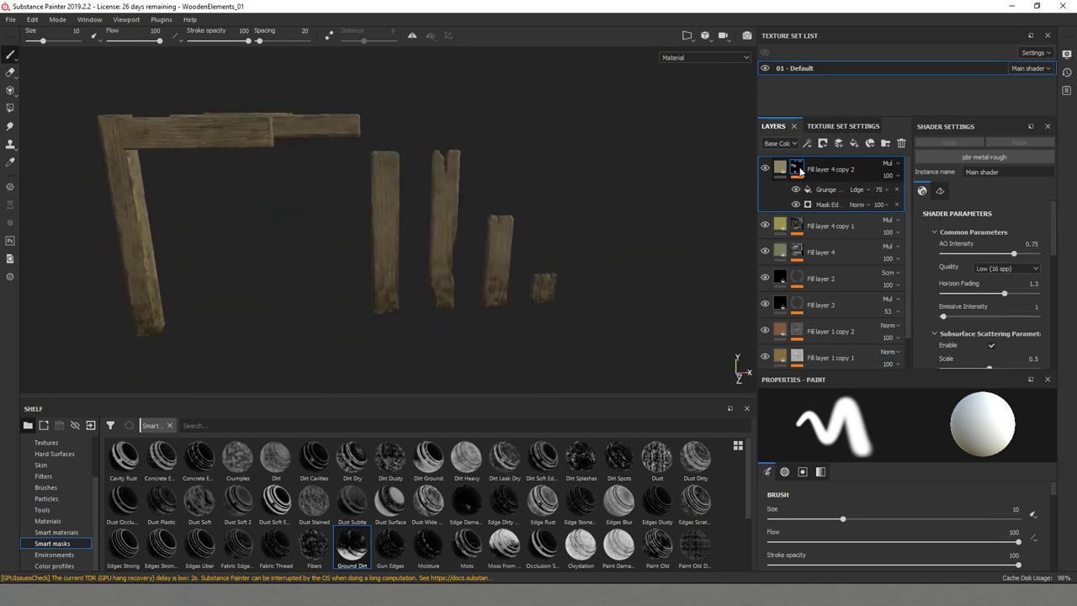
- Add a paint effect to the mask of Fill layer 4 copy 2 and choose the Dirt 1 brush
{"action": "right_click", "coordinate": [800, 171]}
{"action": "left_click", "coordinate": [842, 384]}
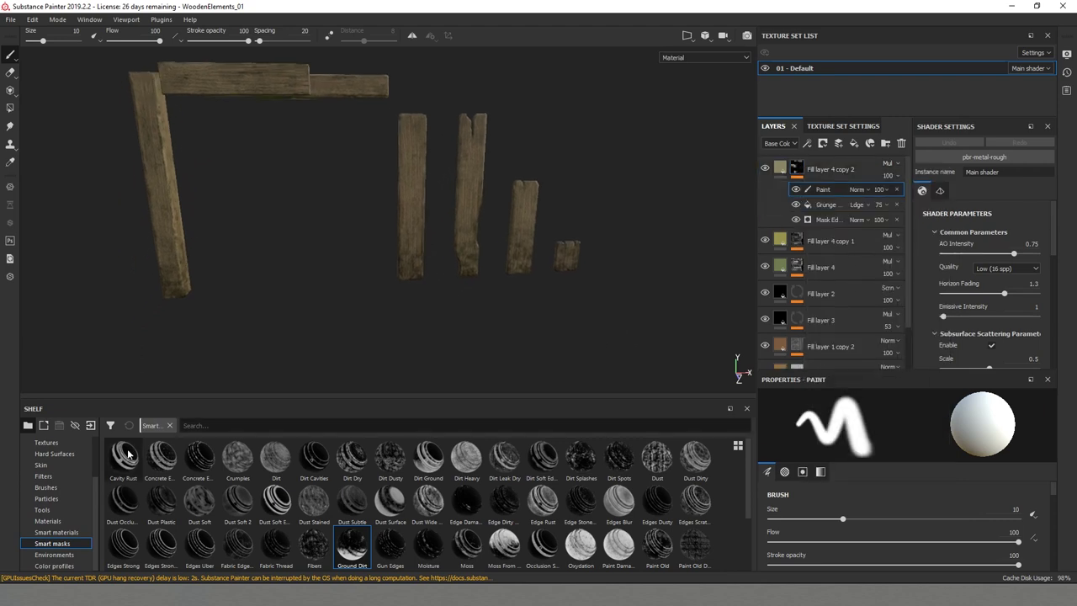
{"action": "left_click", "coordinate": [64, 489]}
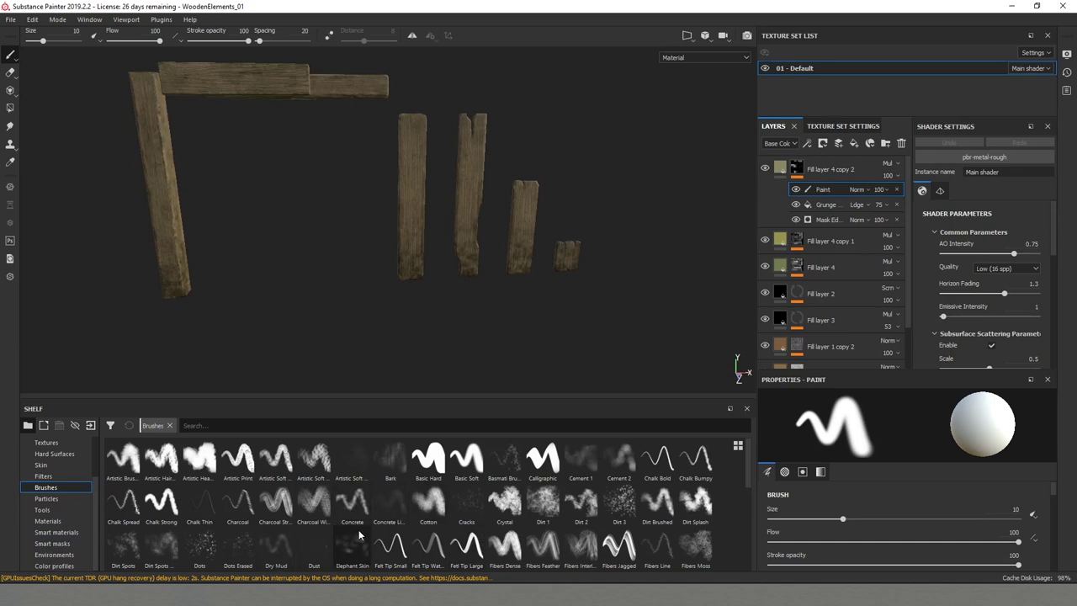
{"action": "left_click", "coordinate": [542, 502]}
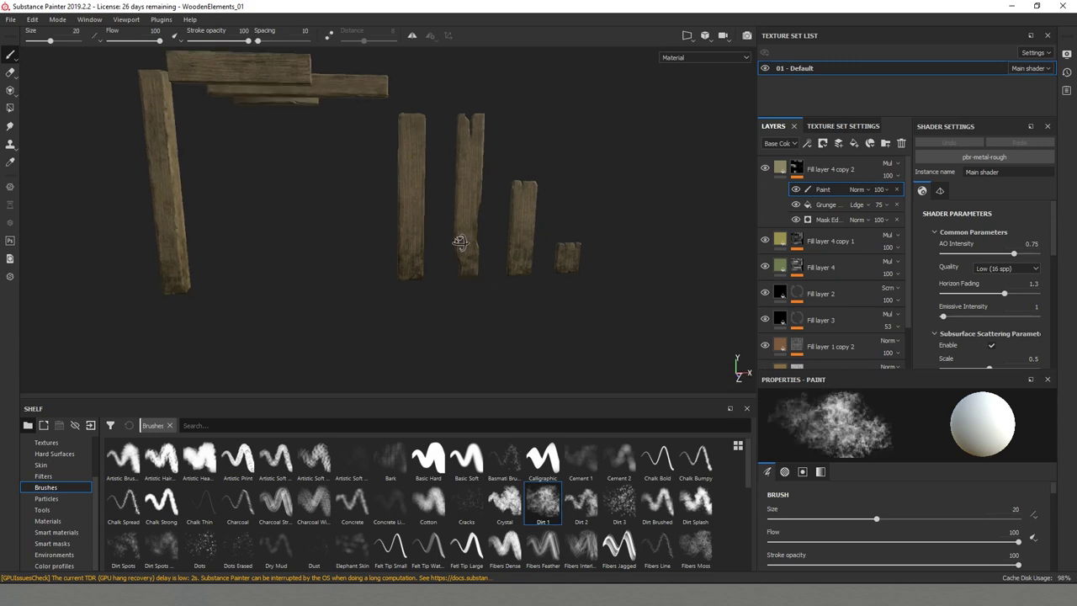
- Set the brush's grayscale value to 0 and paint away dirt around the lower ends of the planks
{"action": "scroll", "coordinate": [421, 241], "scroll_direction": "up", "scroll_amount": 3}
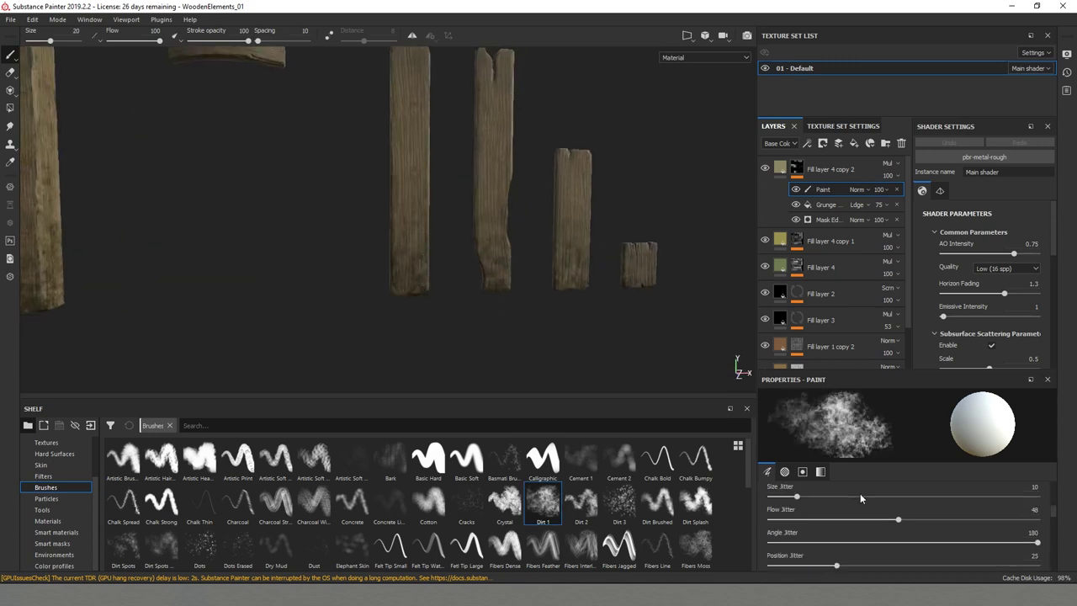
{"action": "scroll", "coordinate": [873, 508], "scroll_direction": "down", "scroll_amount": 3}
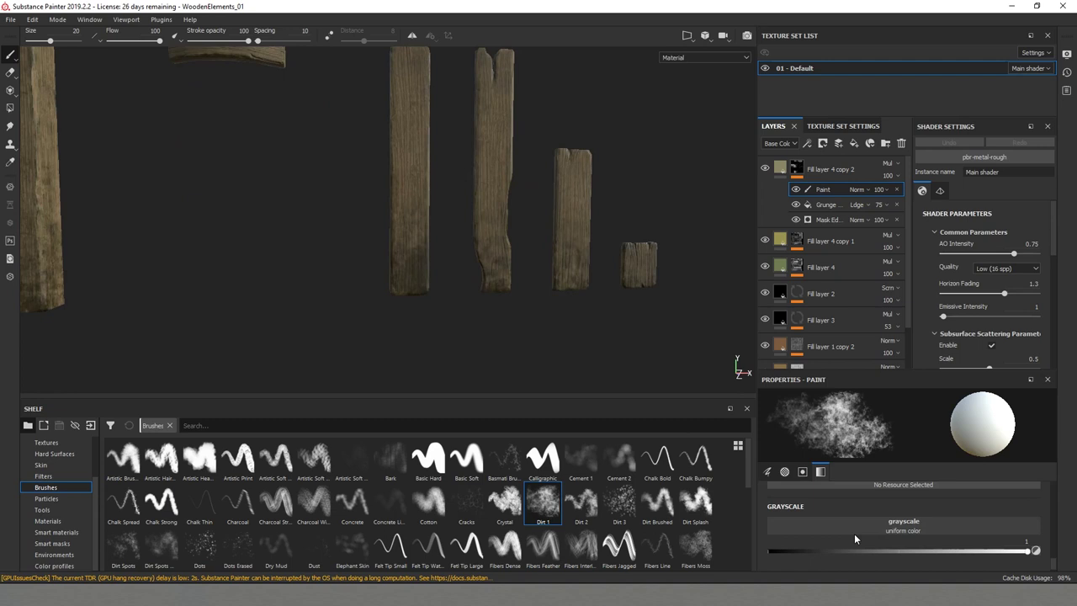
{"action": "left_click_drag", "start_coordinate": [937, 550], "coordinate": [775, 551]}
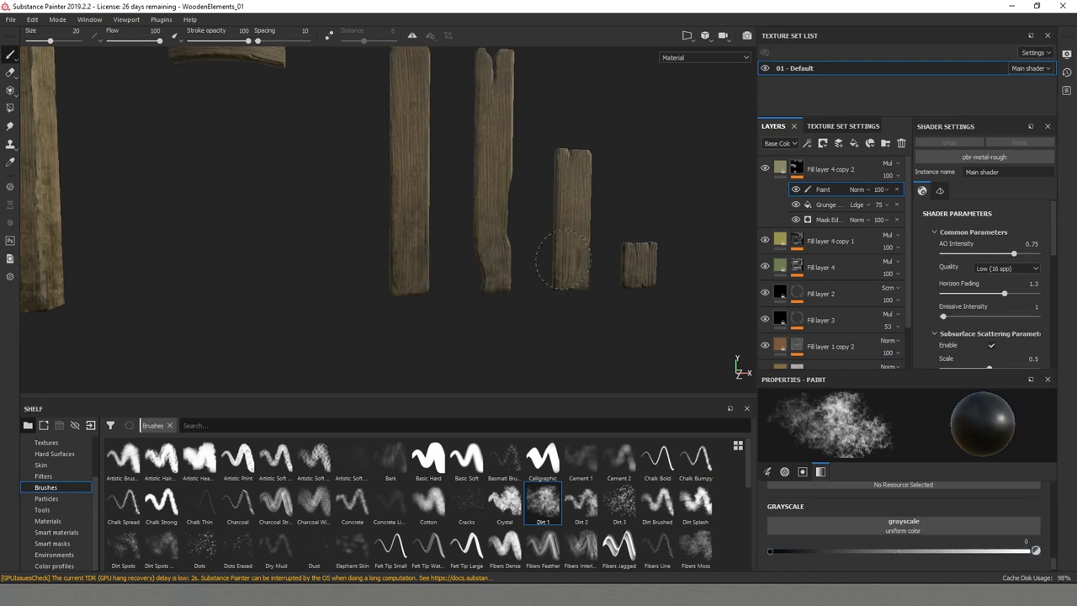
{"action": "left_click_drag", "start_coordinate": [487, 244], "coordinate": [475, 218], "text": "alt"}
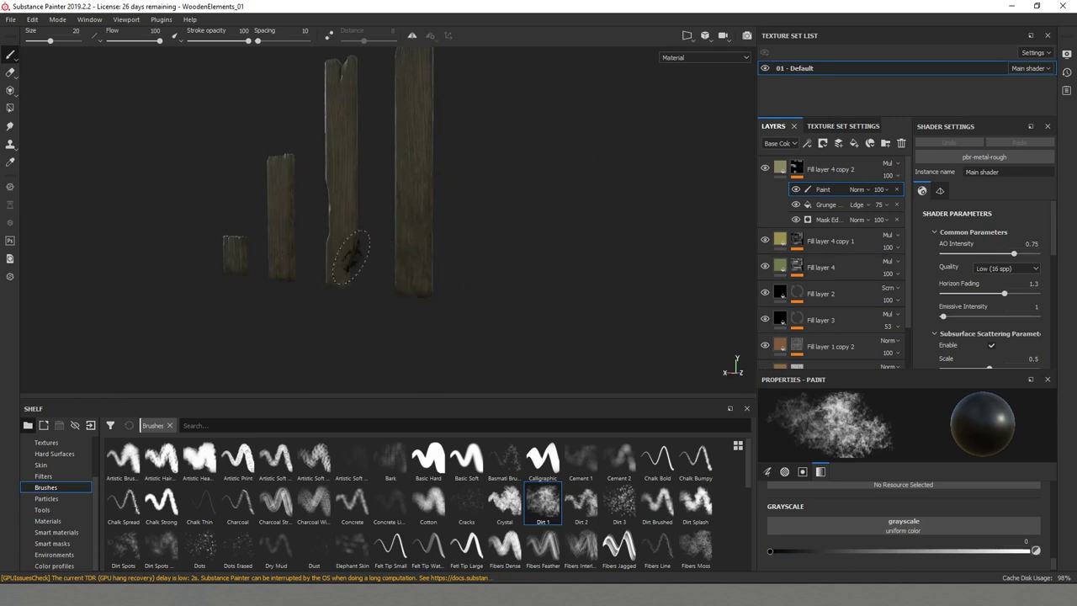
- Set the brush's grayscale value to 0.9099 and paint extra dirt onto the planks and beams
{"action": "left_click_drag", "start_coordinate": [952, 552], "coordinate": [1028, 553]}
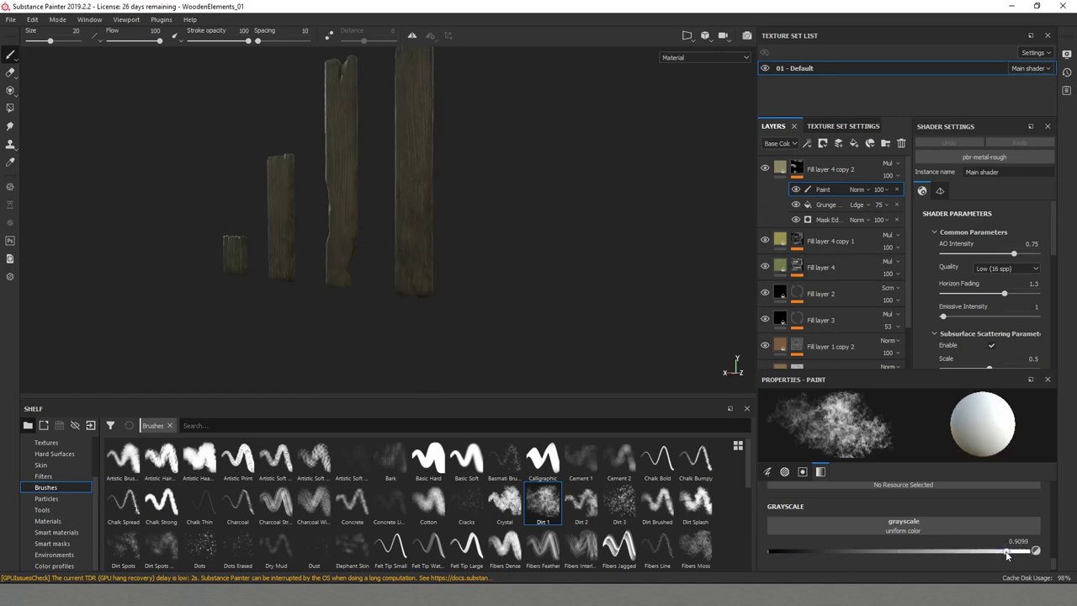
{"action": "mouse_move", "coordinate": [437, 242]}
{"action": "left_mouse_down", "text": "alt"}
{"action": "mouse_move", "coordinate": [413, 292]}
{"action": "mouse_move", "coordinate": [491, 233]}
{"action": "mouse_move", "coordinate": [510, 270]}
{"action": "left_mouse_up", "text": "alt"}
{"action": "scroll", "coordinate": [480, 287], "scroll_direction": "down", "scroll_amount": 2}
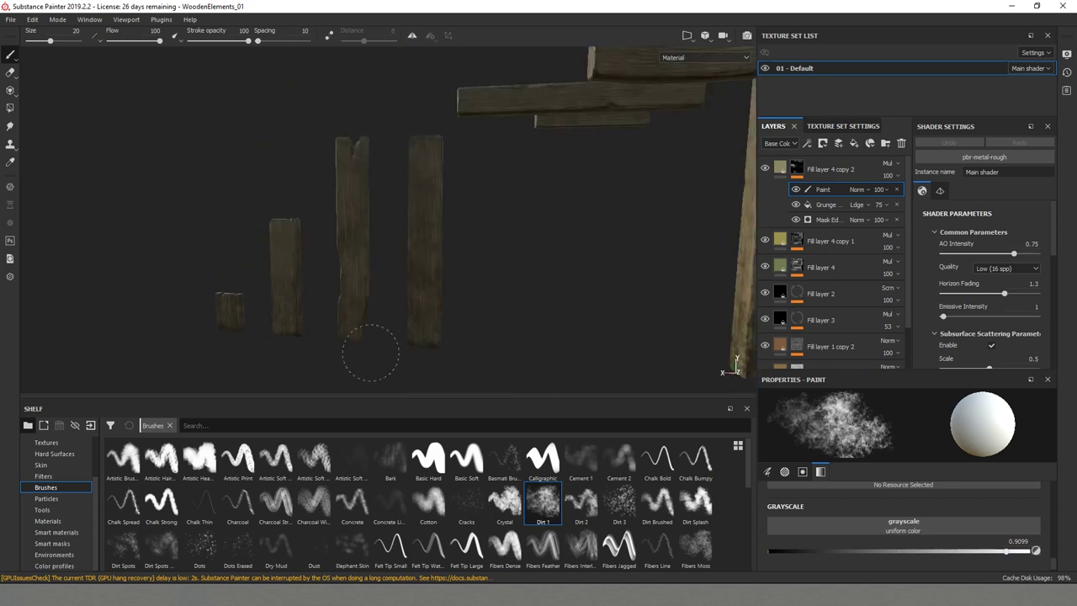
{"action": "left_click_drag", "start_coordinate": [286, 317], "coordinate": [402, 154], "text": "alt"}
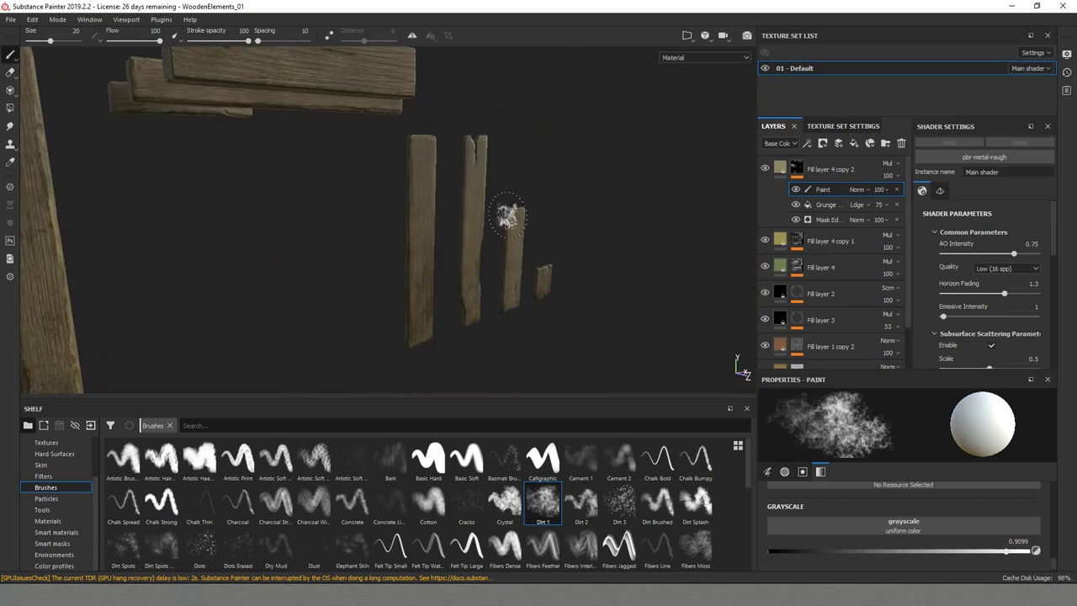
{"action": "left_click_drag", "start_coordinate": [508, 216], "coordinate": [449, 269], "text": "alt"}
{"action": "left_click_drag", "start_coordinate": [318, 254], "coordinate": [437, 248], "text": "alt"}
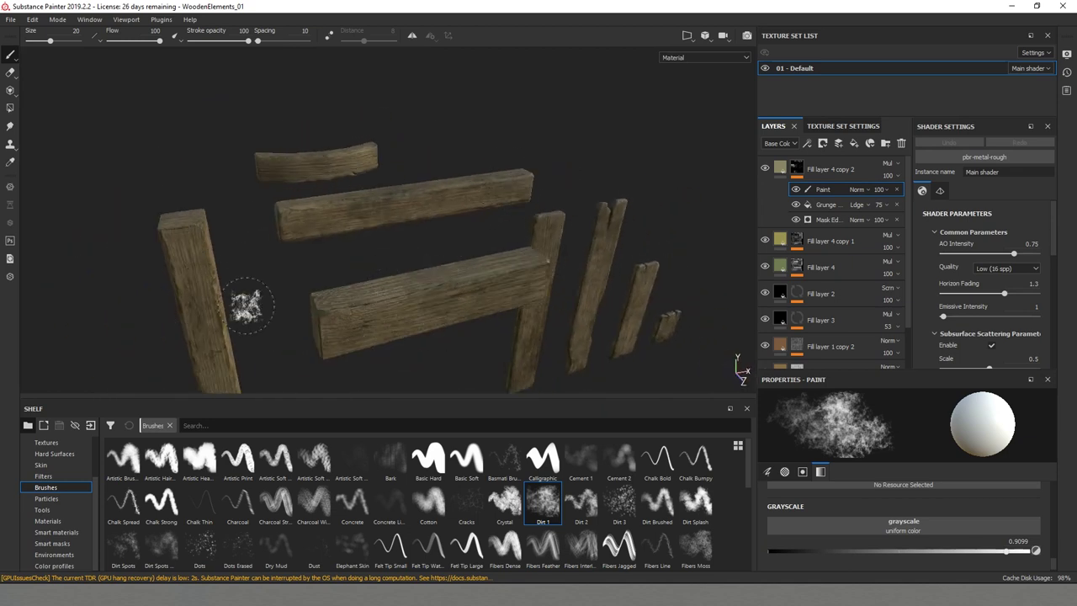
{"action": "left_click_drag", "start_coordinate": [243, 298], "coordinate": [409, 309], "text": "alt"}
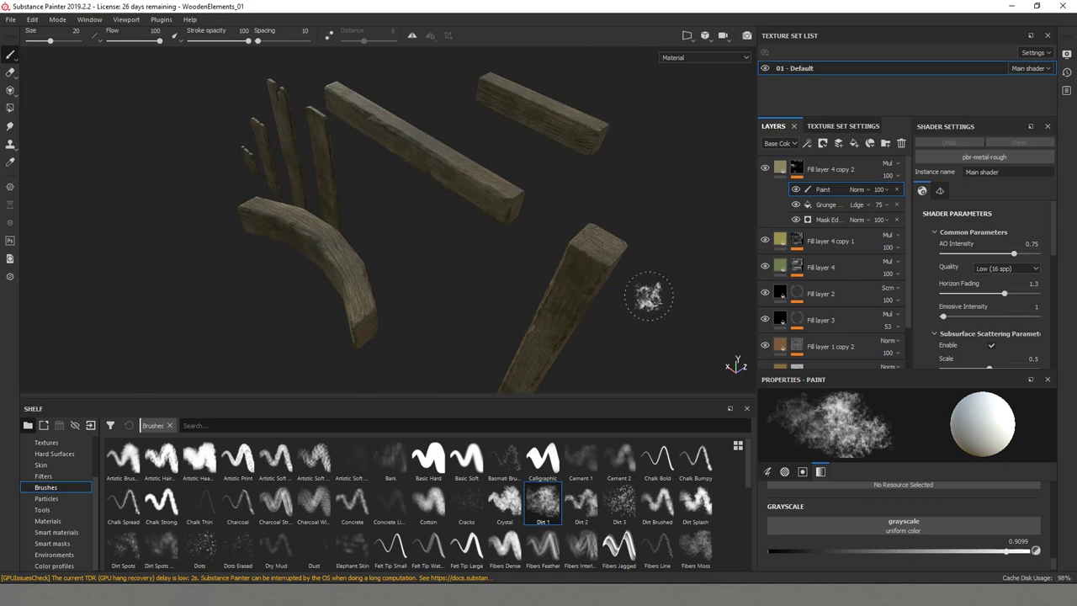
{"action": "mouse_move", "coordinate": [649, 296]}
{"action": "left_mouse_down", "text": "alt"}
{"action": "mouse_move", "coordinate": [609, 300]}
{"action": "mouse_move", "coordinate": [553, 196]}
{"action": "left_mouse_up", "text": "alt"}
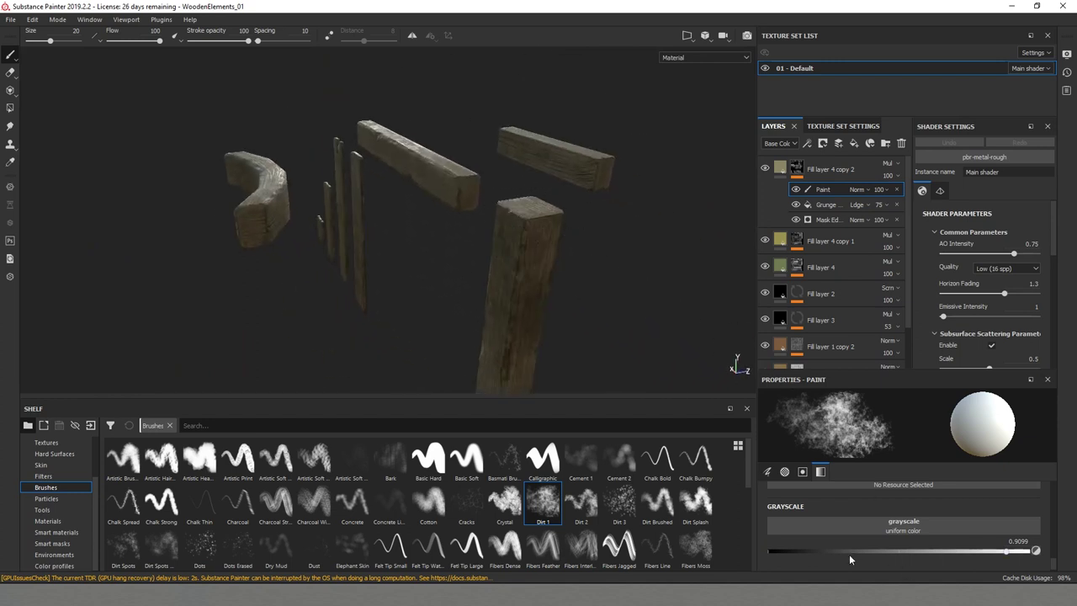
- Return the brush's grayscale value to 0 and touch up the dirt mask while checking the curved beam and planks
{"action": "left_click_drag", "start_coordinate": [790, 555], "coordinate": [768, 552]}
{"action": "left_click_drag", "start_coordinate": [665, 370], "coordinate": [484, 134], "text": "alt"}
{"action": "left_click_drag", "start_coordinate": [476, 248], "coordinate": [358, 220], "text": "alt"}
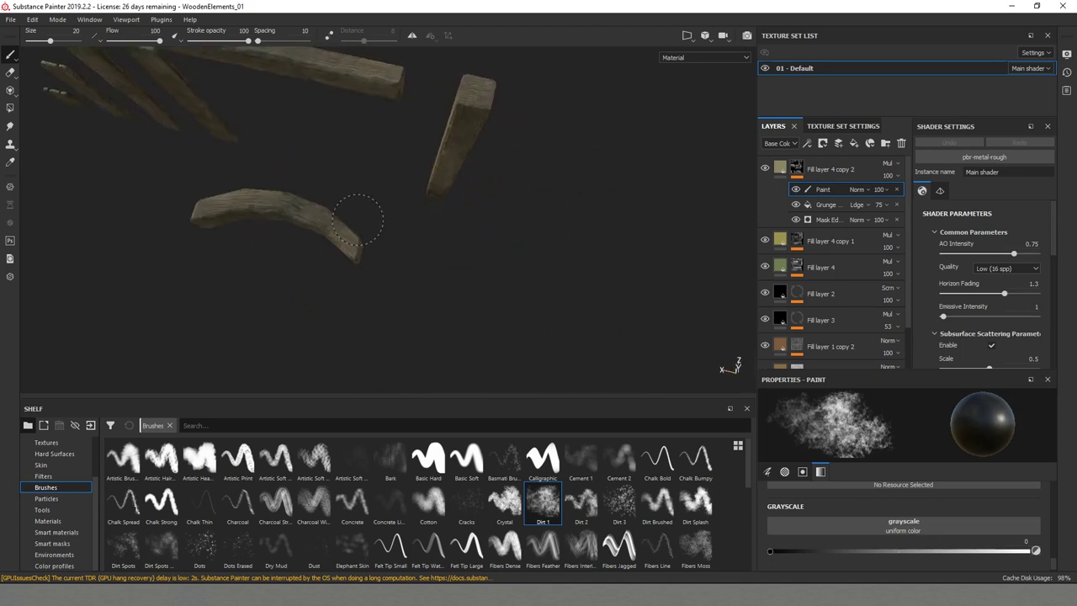
{"action": "mouse_move", "coordinate": [269, 207]}
{"action": "left_mouse_down", "text": "alt"}
{"action": "mouse_move", "coordinate": [325, 207]}
{"action": "mouse_move", "coordinate": [349, 283]}
{"action": "mouse_move", "coordinate": [224, 244]}
{"action": "mouse_move", "coordinate": [358, 226]}
{"action": "mouse_move", "coordinate": [379, 299]}
{"action": "left_mouse_up", "text": "alt"}
{"action": "left_click_drag", "start_coordinate": [146, 320], "coordinate": [419, 120], "text": "alt"}
{"action": "left_click_drag", "start_coordinate": [481, 155], "coordinate": [558, 301], "text": "alt"}
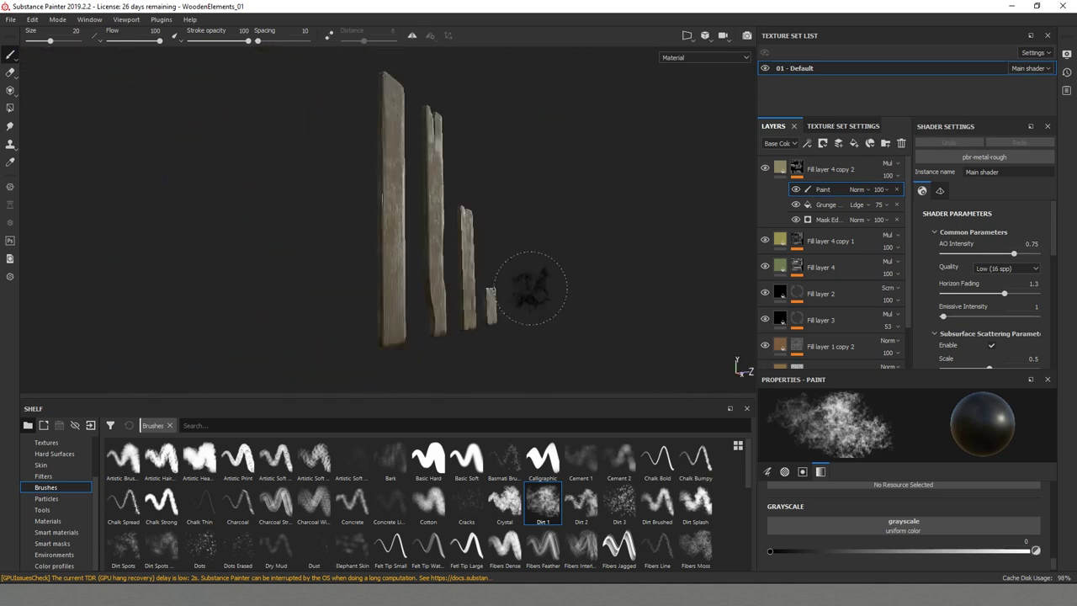
- Set the roughness of Fill layer 4 copy 2 to 0.2468
{"action": "left_click", "coordinate": [829, 169]}
{"action": "left_click", "coordinate": [908, 462]}
{"action": "right_click_drag", "start_coordinate": [423, 255], "coordinate": [402, 214], "text": "alt"}
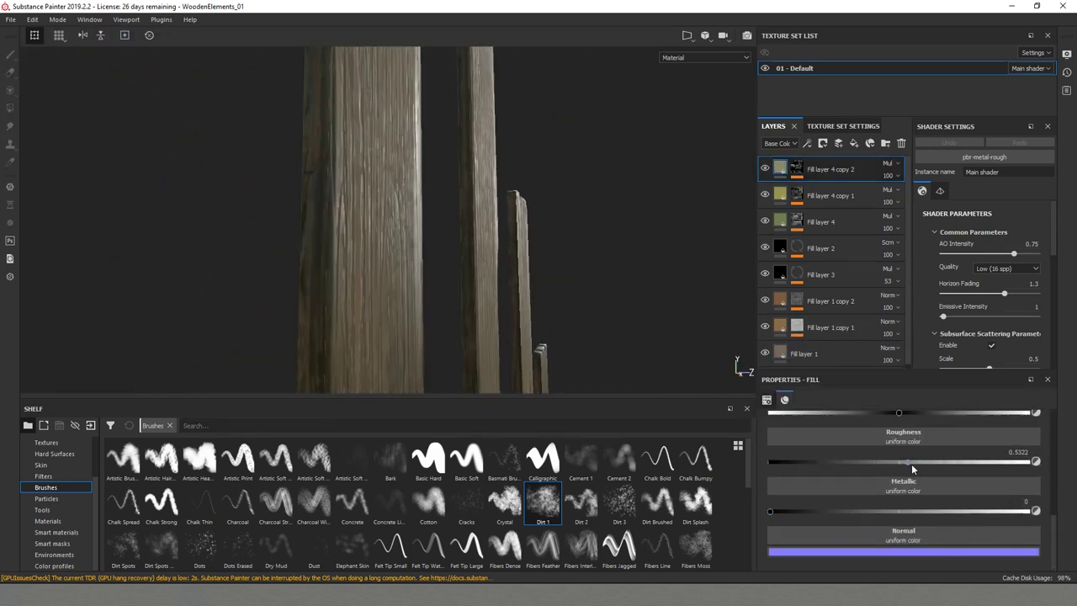
{"action": "mouse_move", "coordinate": [912, 464]}
{"action": "left_mouse_down"}
{"action": "mouse_move", "coordinate": [968, 466]}
{"action": "mouse_move", "coordinate": [793, 469]}
{"action": "mouse_move", "coordinate": [817, 474]}
{"action": "left_mouse_up"}
{"action": "left_click_drag", "start_coordinate": [657, 311], "coordinate": [639, 329], "text": "alt"}
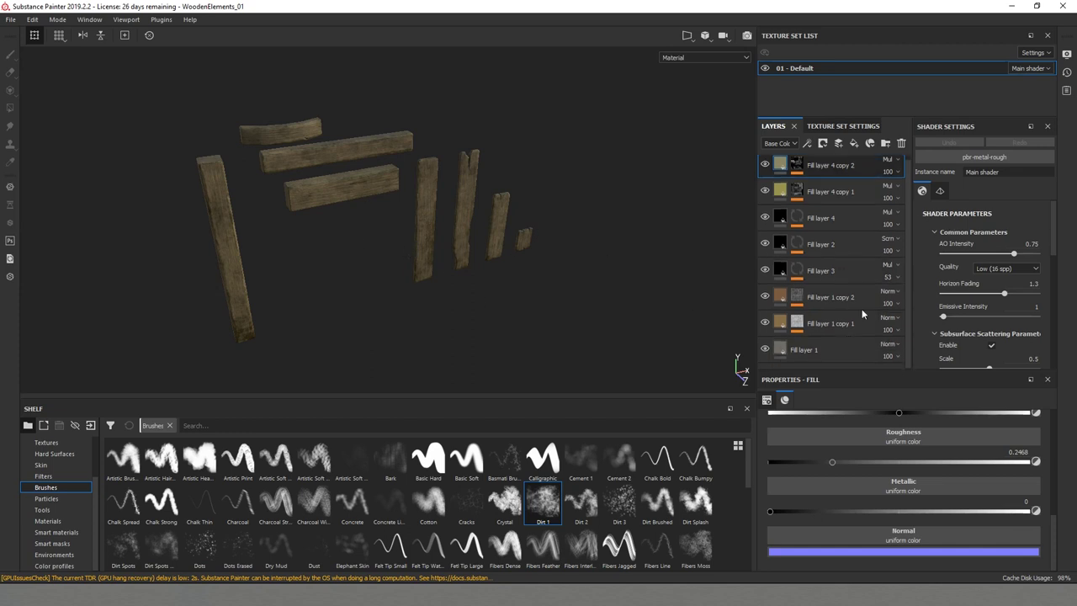
- Create a layer folder named HellBladeWooden_Planks and move all the fill layers into it
{"action": "left_click", "coordinate": [886, 144]}
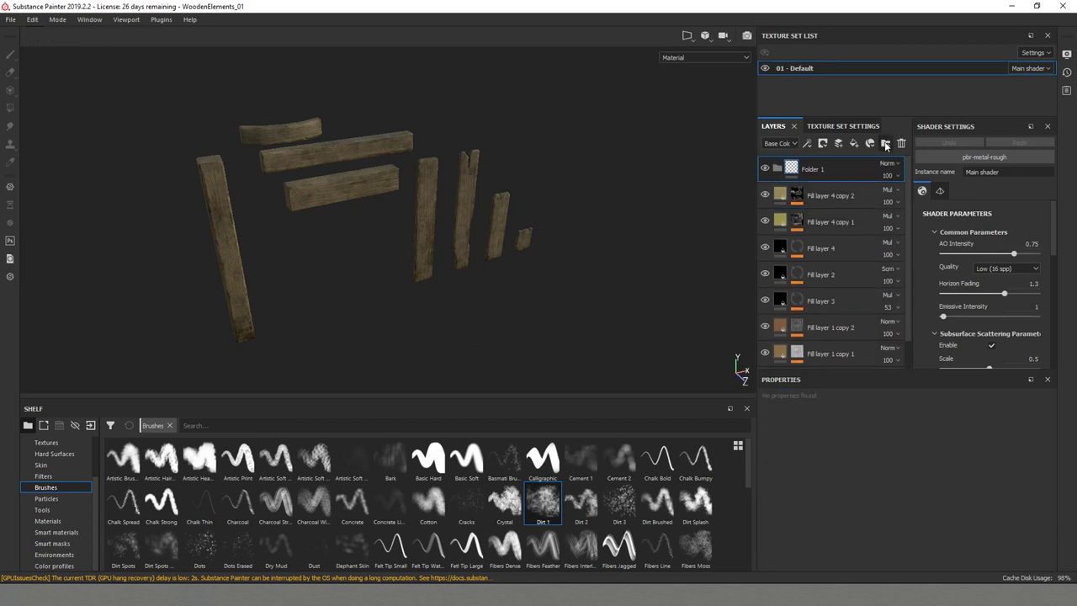
{"action": "double_click", "coordinate": [811, 171]}
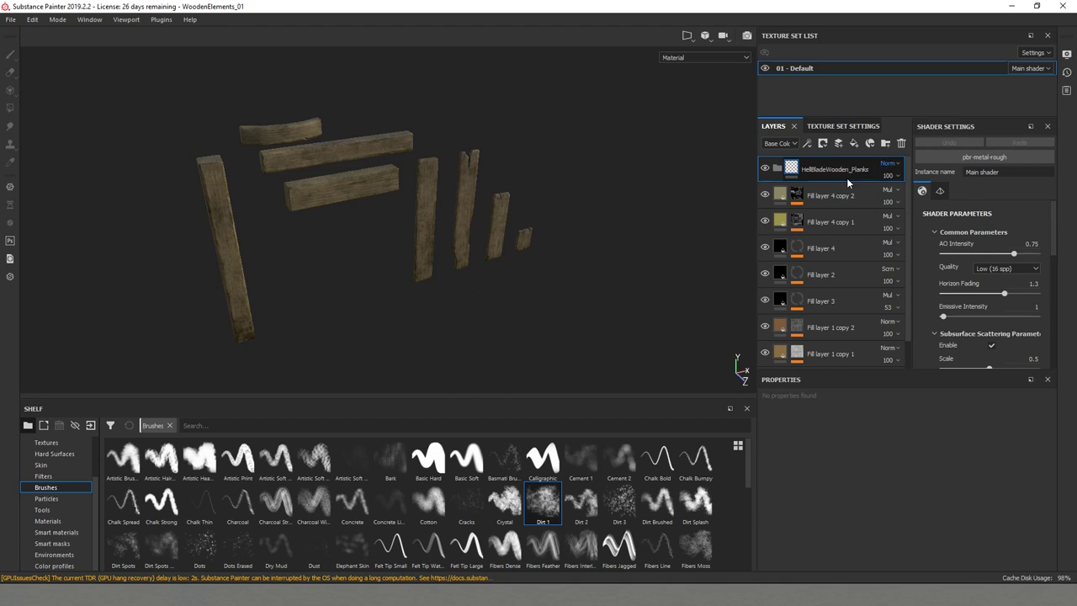
{"action": "left_click", "coordinate": [843, 197]}
{"action": "scroll", "coordinate": [850, 219], "scroll_direction": "down", "scroll_amount": 1}
{"action": "left_click", "coordinate": [830, 346], "text": "shift"}
{"action": "scroll", "coordinate": [841, 278], "scroll_direction": "up", "scroll_amount": 1}
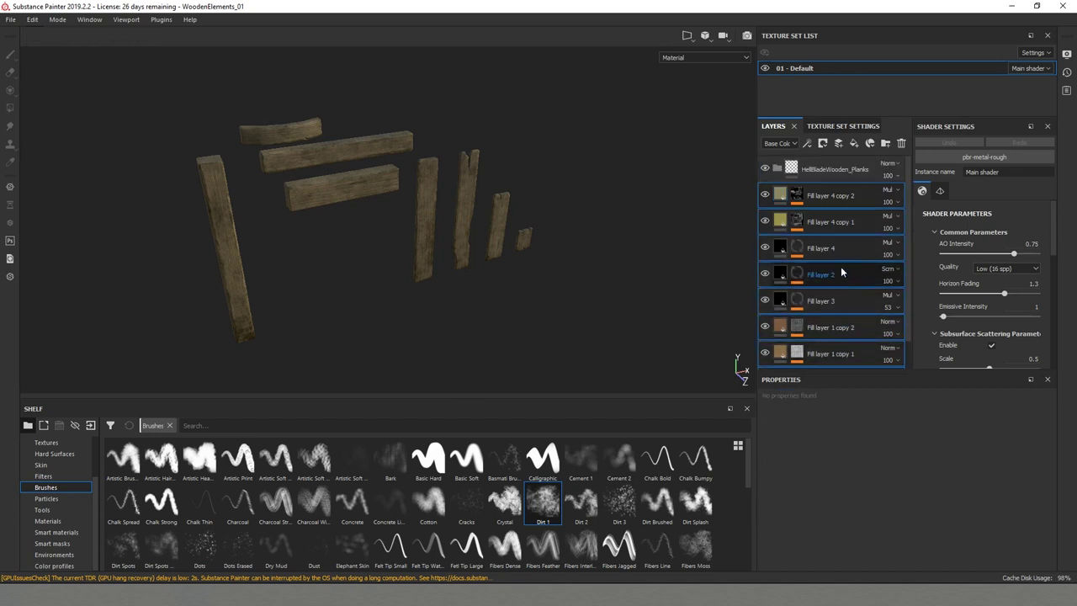
{"action": "left_click_drag", "start_coordinate": [842, 272], "coordinate": [820, 171]}
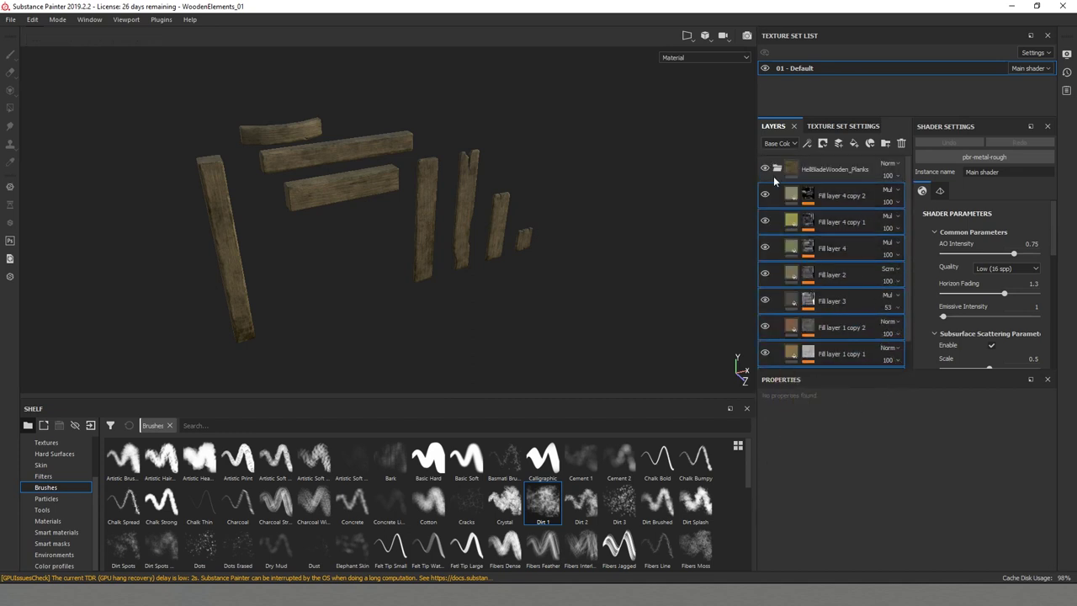
- Collapse the HellBladeWooden_Planks folder and create a smart material from it
{"action": "left_click", "coordinate": [777, 168]}
{"action": "right_click", "coordinate": [818, 170]}
{"action": "left_click", "coordinate": [819, 170]}
{"action": "right_click", "coordinate": [820, 171]}
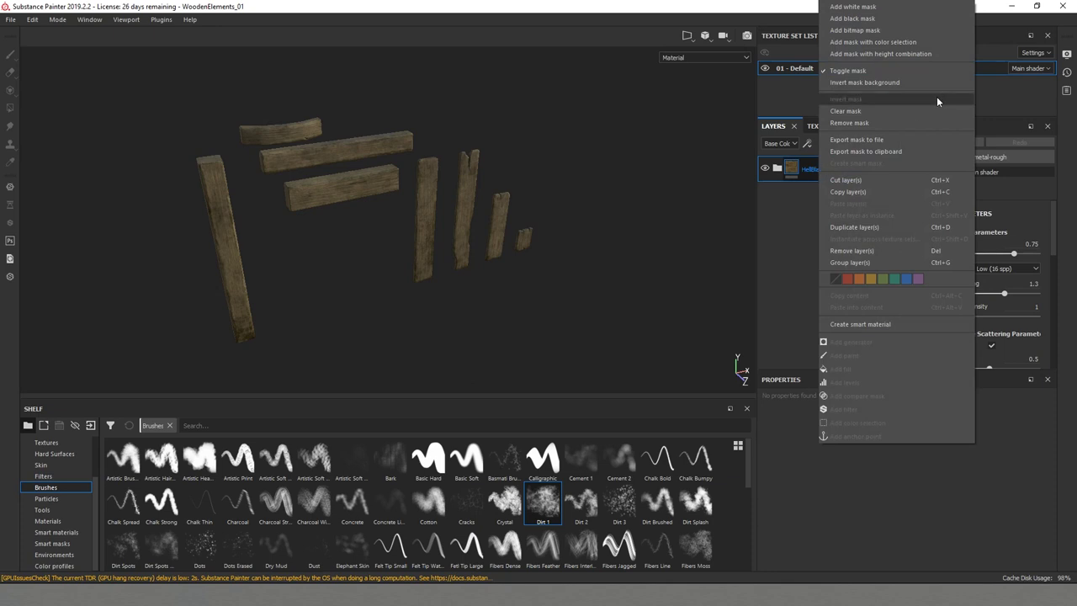
{"action": "left_click", "coordinate": [874, 325]}
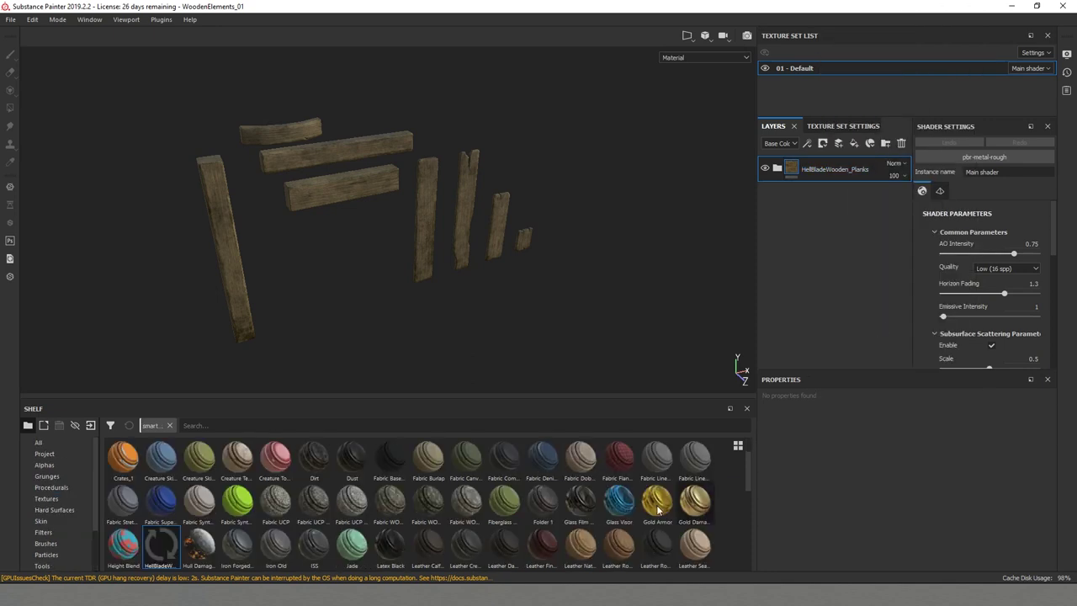